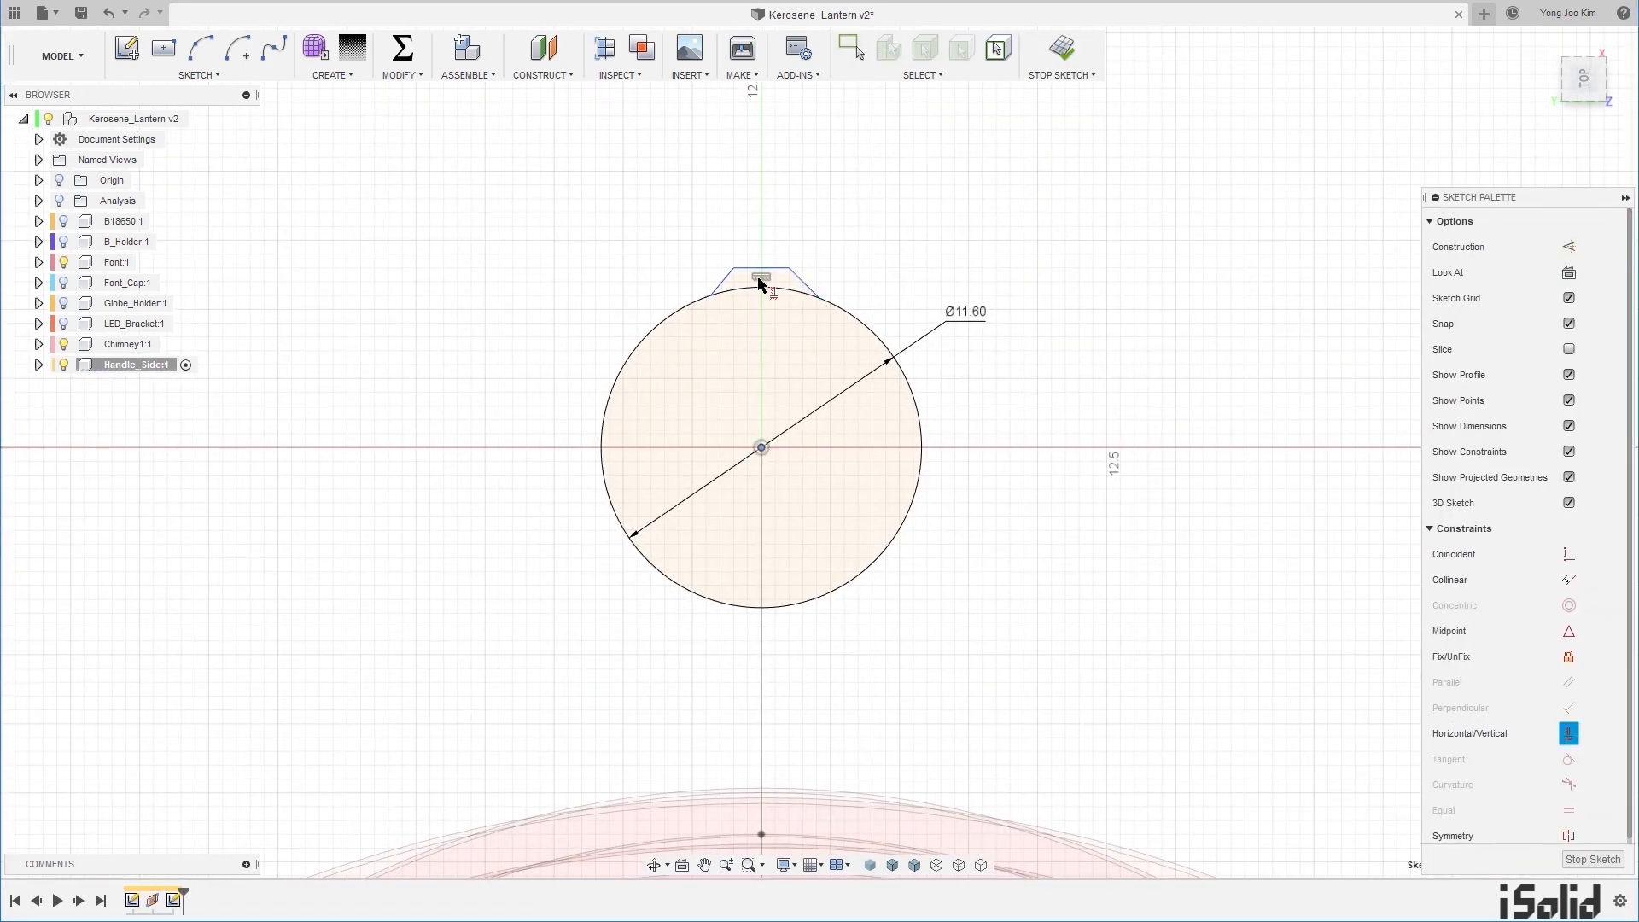
{"action": "right_click", "coordinate": [841, 287]}
{"action": "key", "text": "s"}
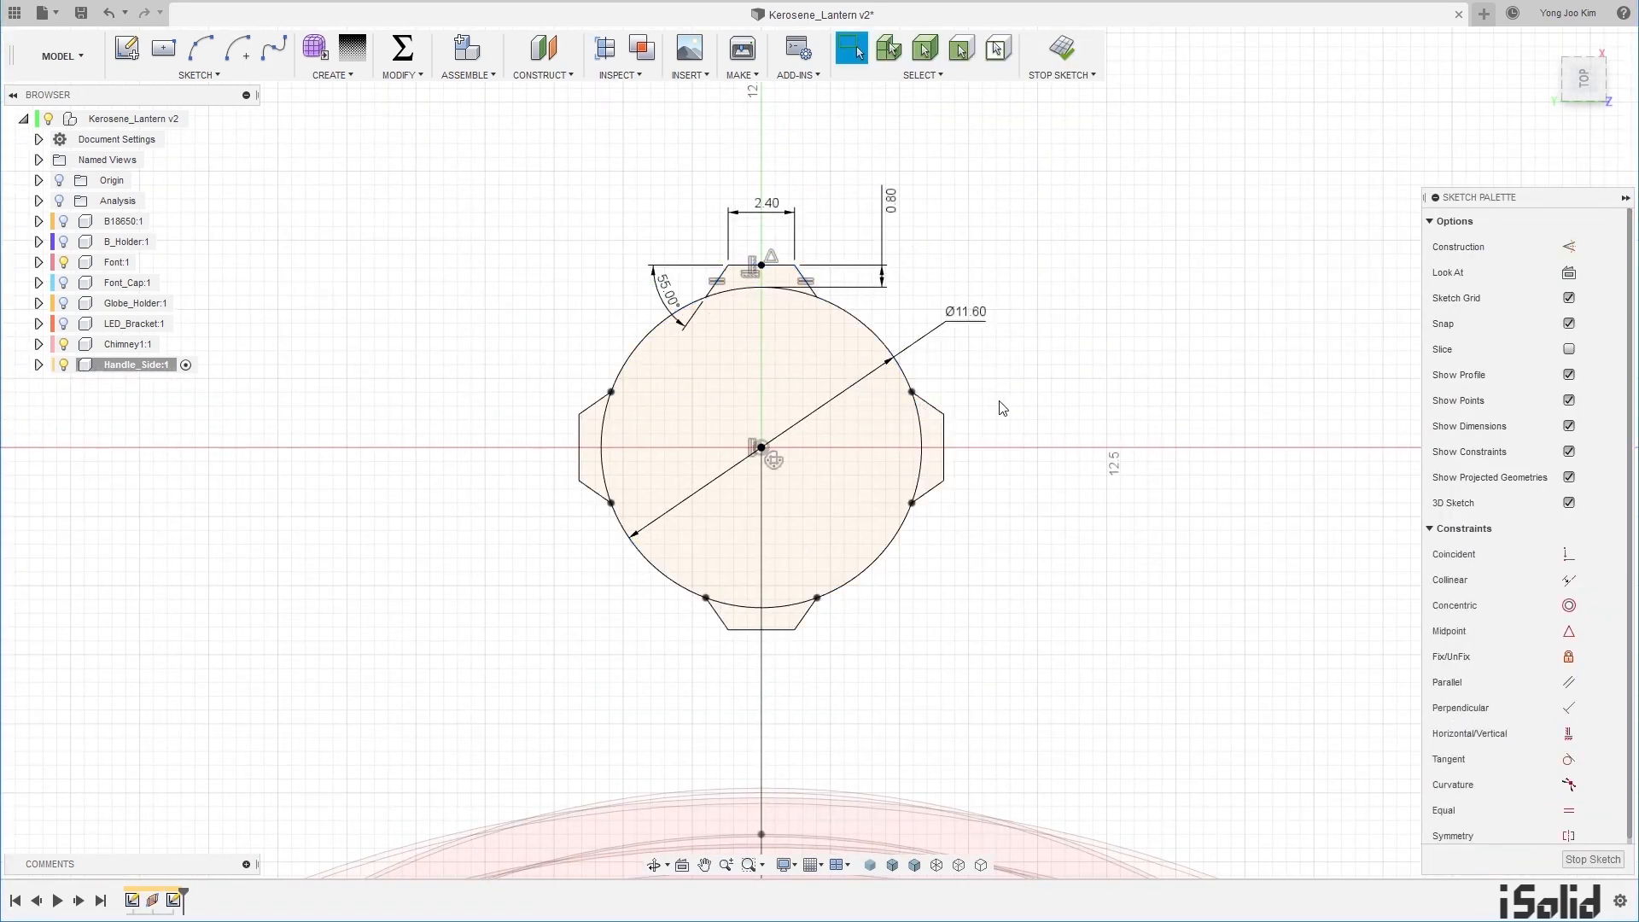
{"action": "left_click", "coordinate": [842, 556]}
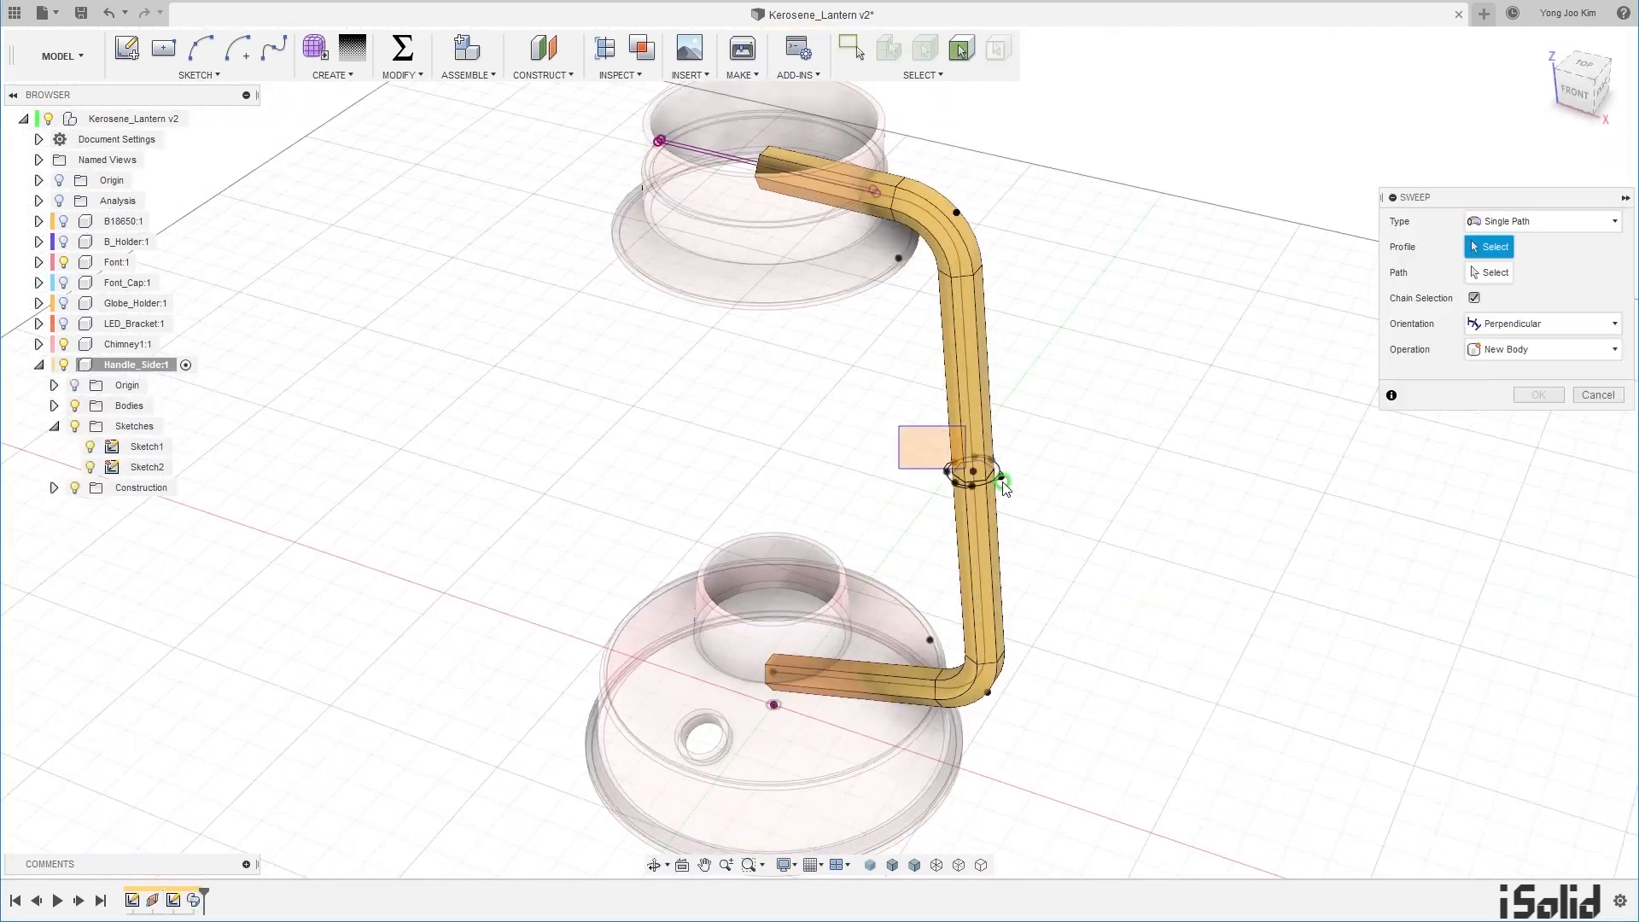
{"action": "left_click", "coordinate": [1545, 452]}
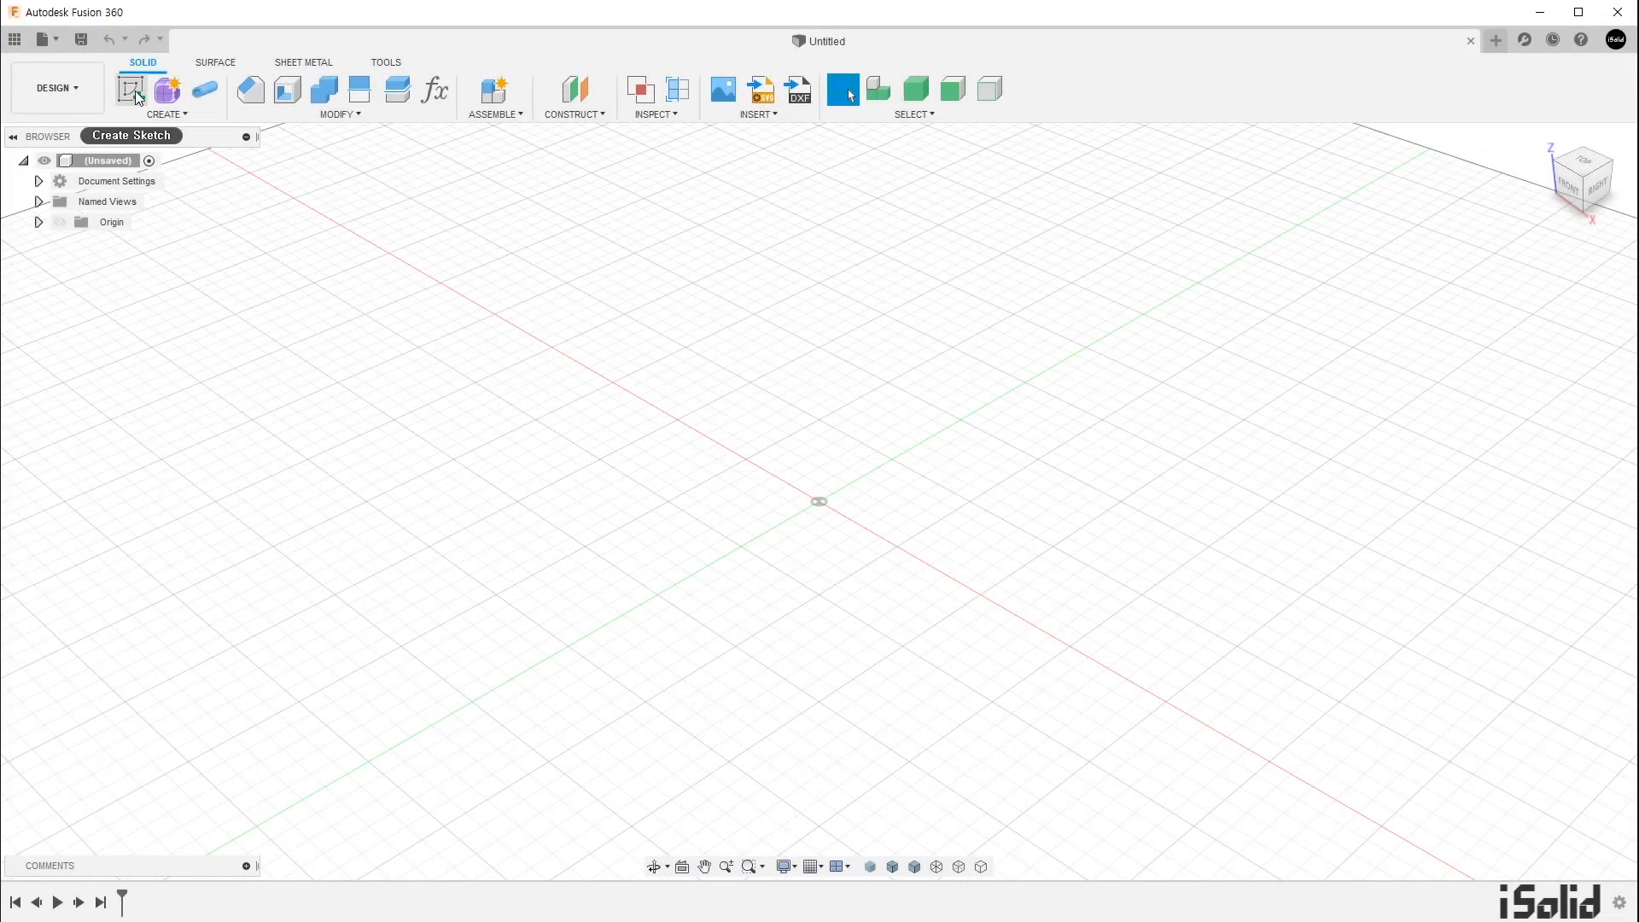
Step: Create a new sketch on the horizontal XY origin plane
{"action": "left_click", "coordinate": [135, 90]}
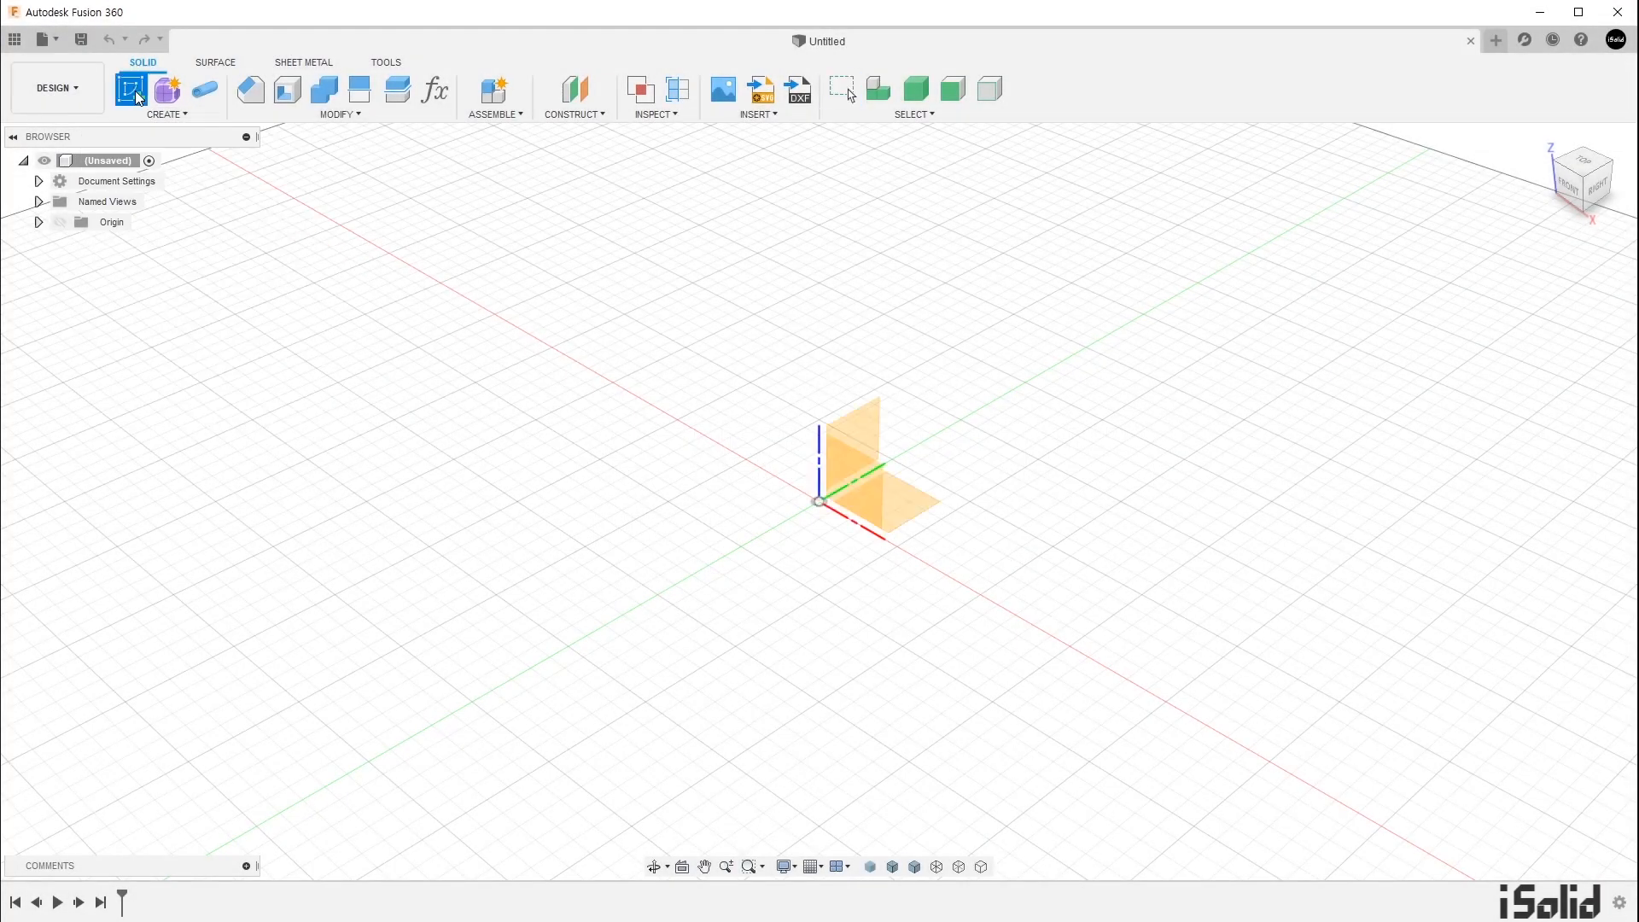
{"action": "left_click", "coordinate": [914, 508]}
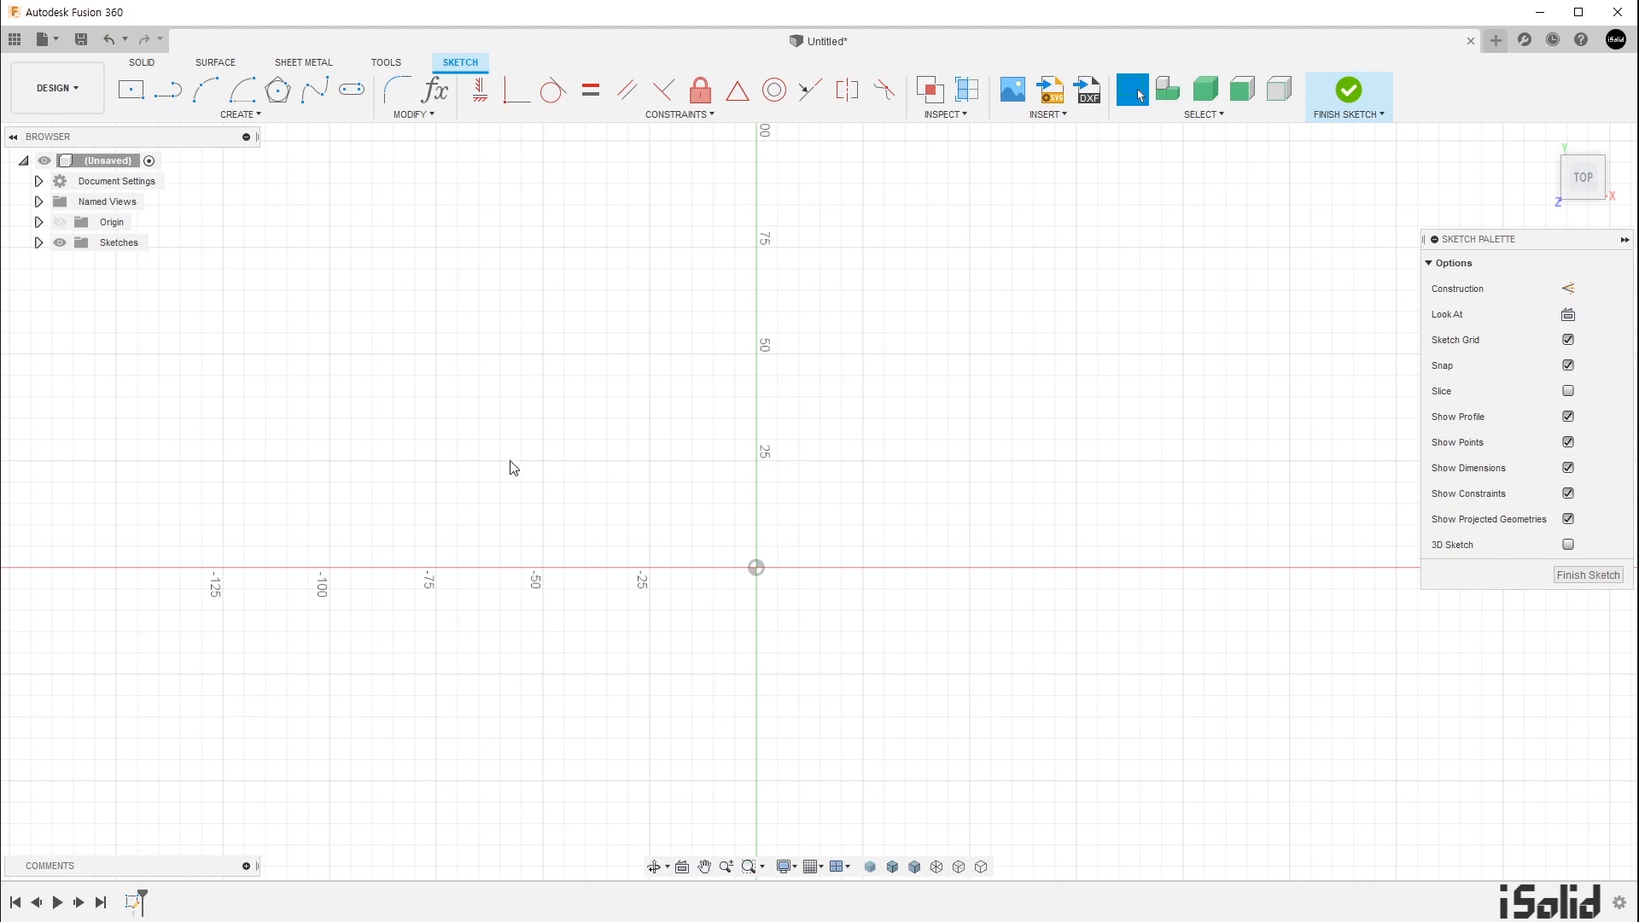
Step: Draw a 50 mm diameter circle on the negative X side of the origin and shift it slightly toward the Y axis
{"action": "key", "text": "c"}
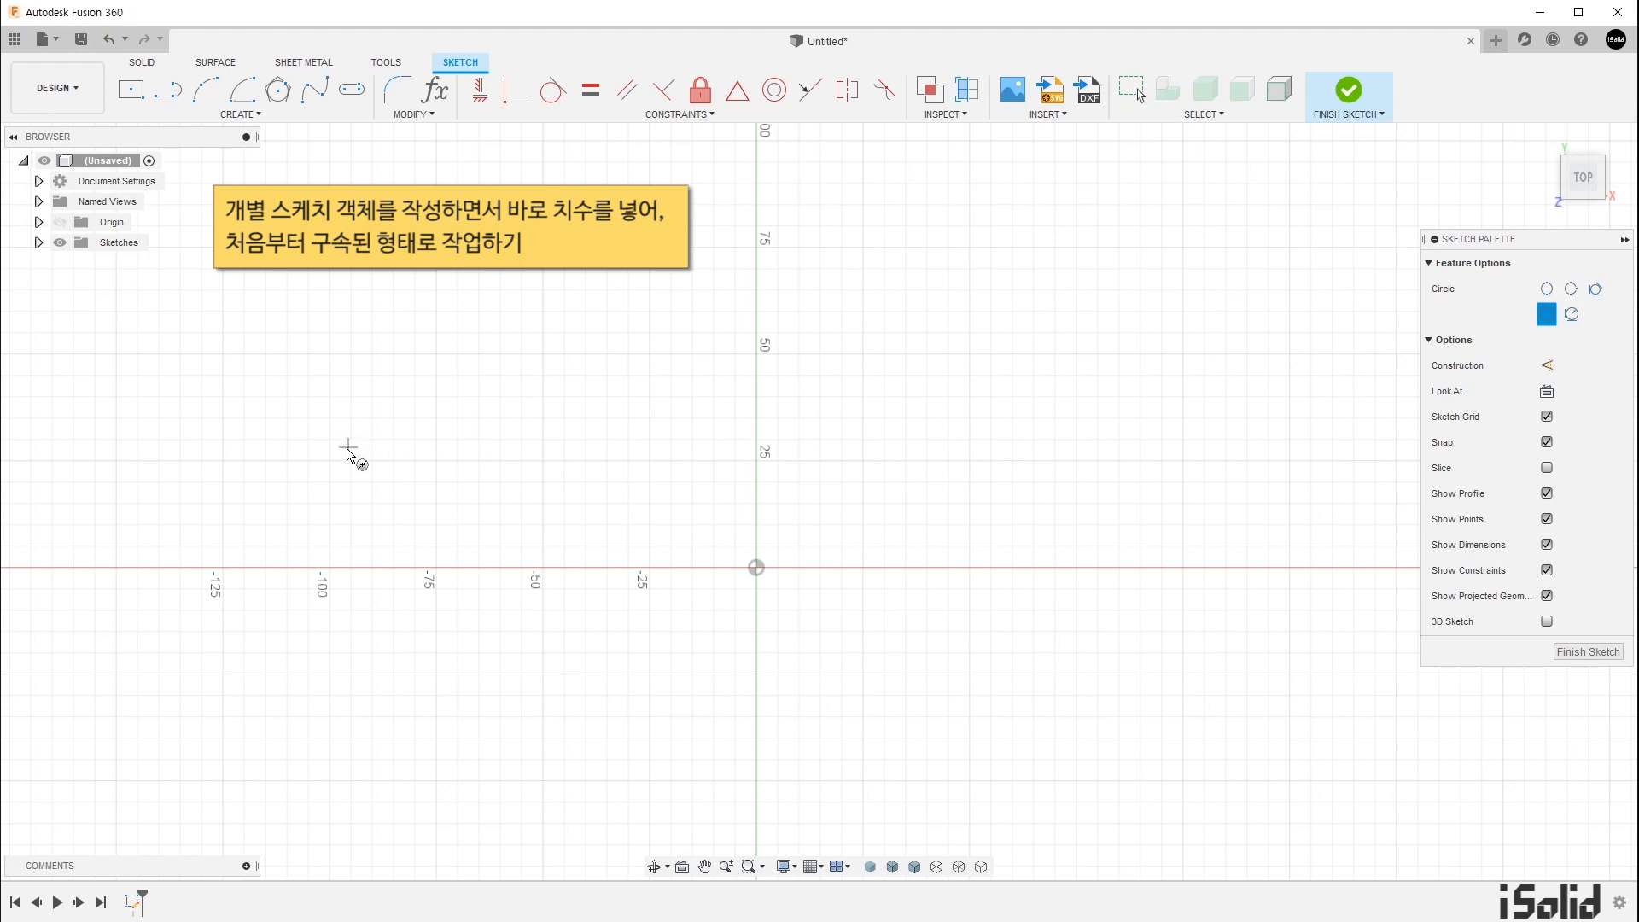
{"action": "left_click", "coordinate": [330, 461]}
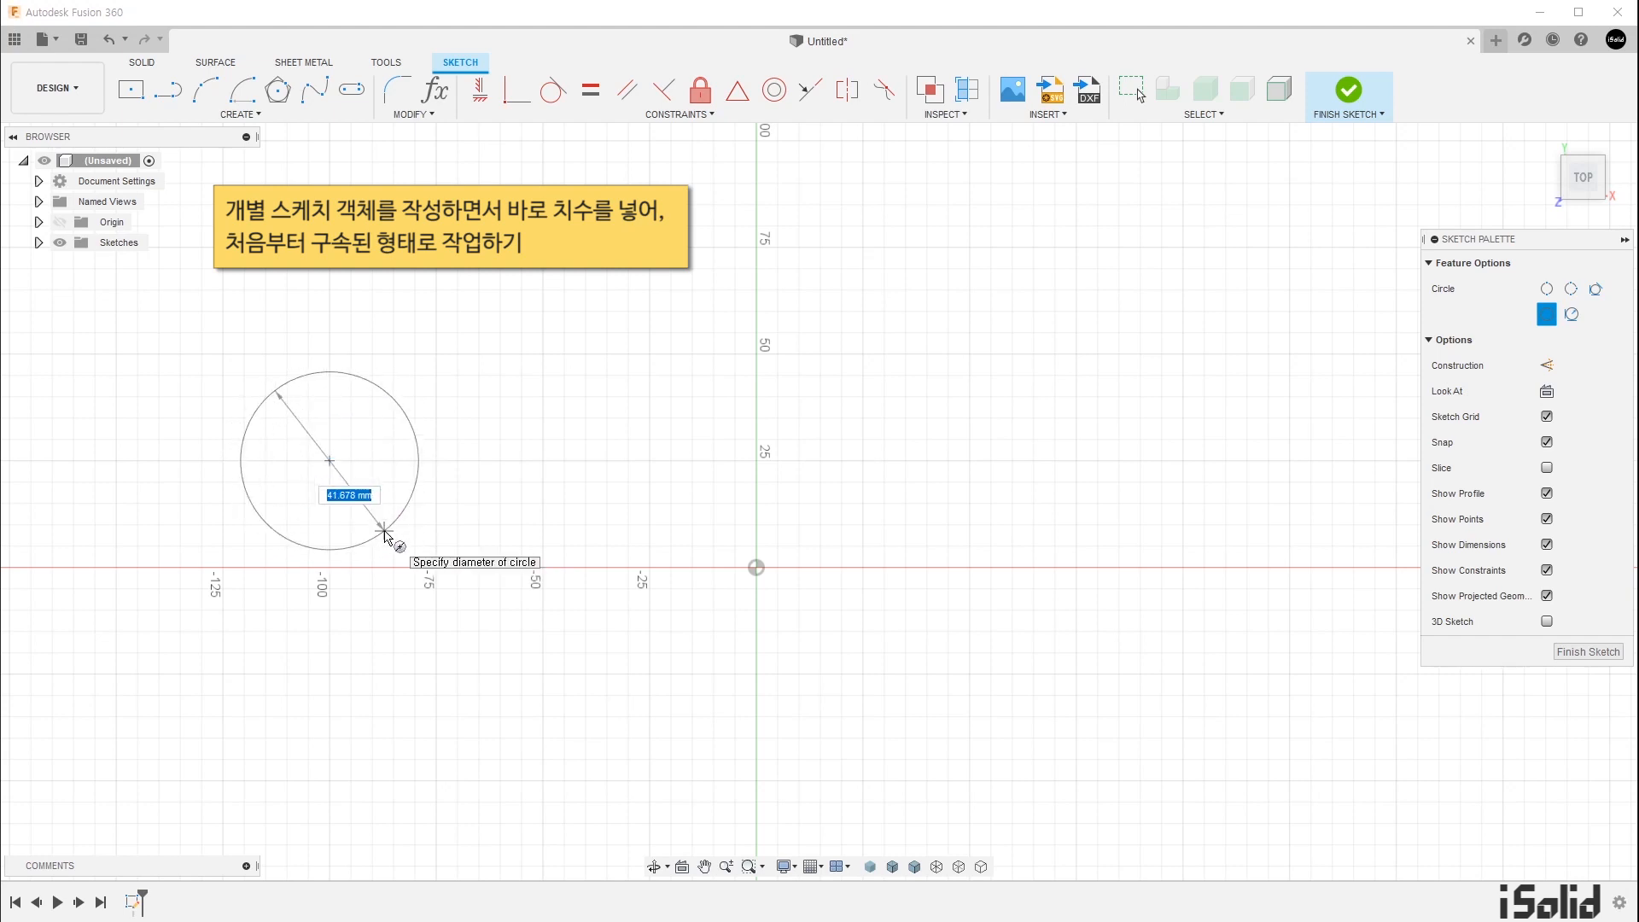
{"action": "type", "text": "50"}
{"action": "key", "text": "Tab"}
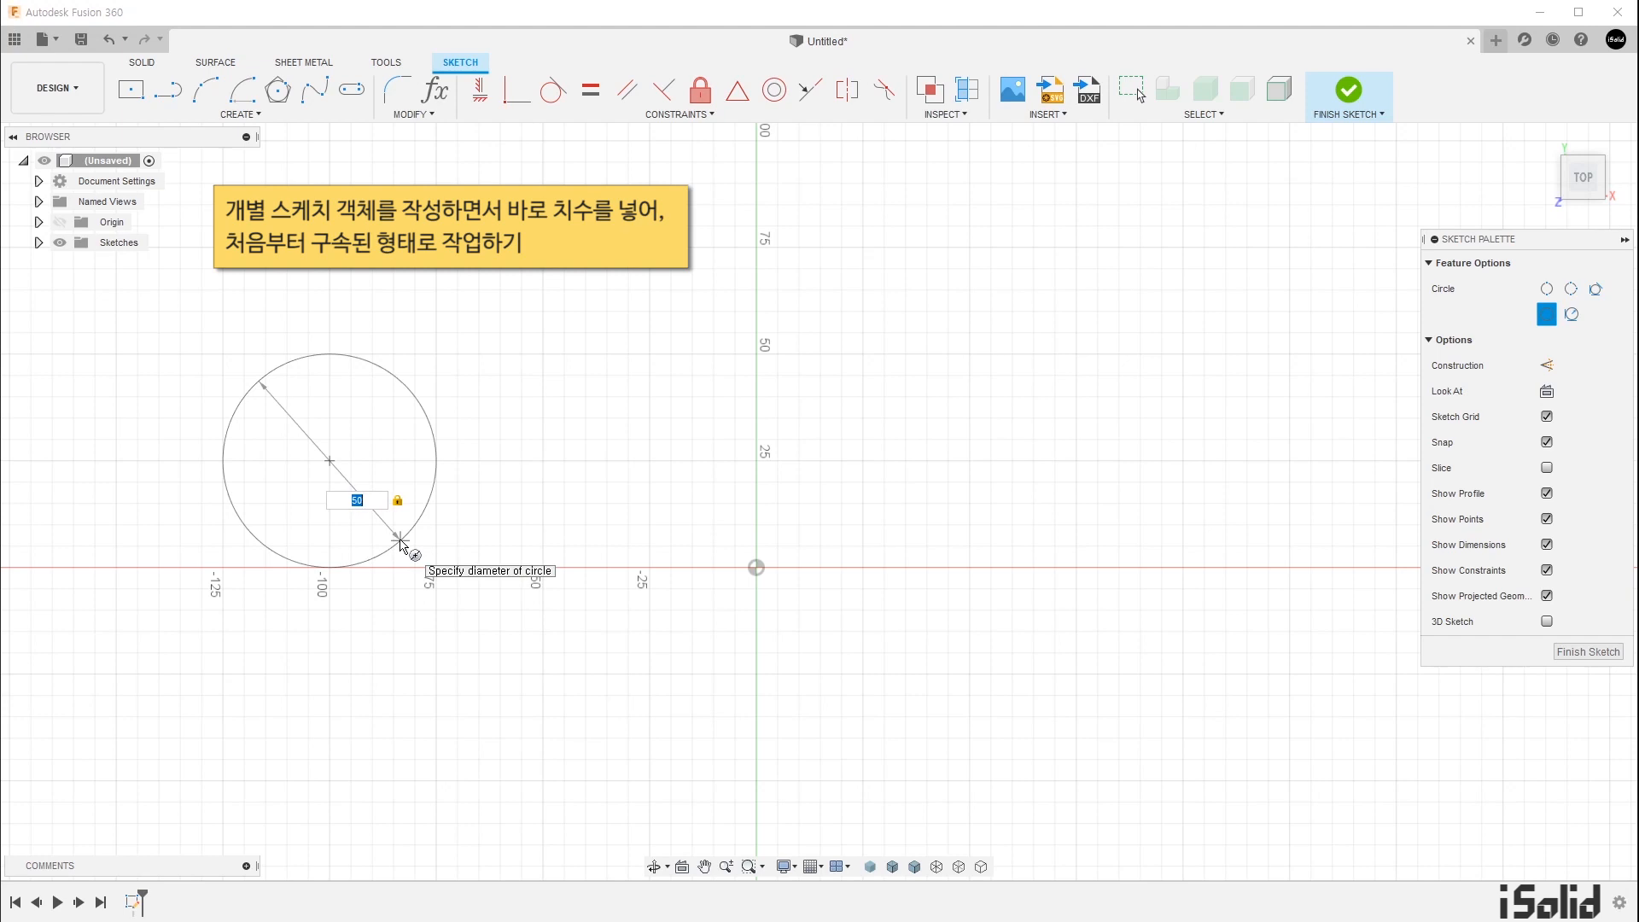
{"action": "left_click", "coordinate": [400, 544]}
{"action": "key", "text": "Escape"}
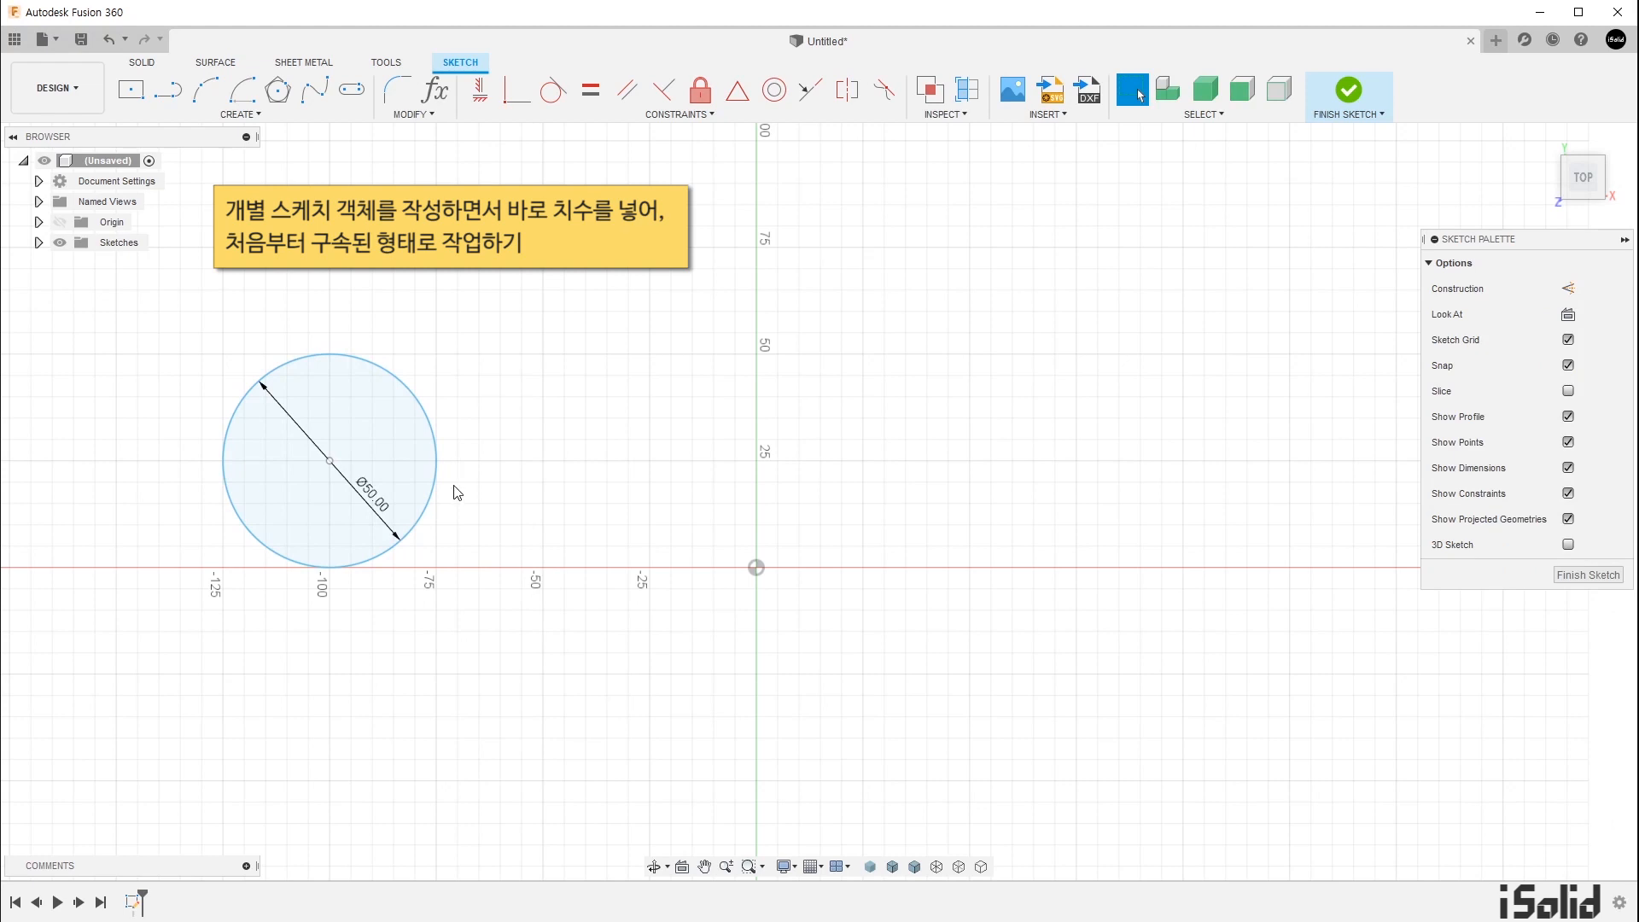
{"action": "mouse_move", "coordinate": [330, 462]}
{"action": "left_mouse_down"}
{"action": "mouse_move", "coordinate": [303, 566]}
{"action": "mouse_move", "coordinate": [551, 495]}
{"action": "mouse_move", "coordinate": [367, 470]}
{"action": "mouse_move", "coordinate": [1088, 676]}
{"action": "mouse_move", "coordinate": [905, 410]}
{"action": "mouse_move", "coordinate": [544, 413]}
{"action": "mouse_move", "coordinate": [340, 466]}
{"action": "left_mouse_up"}
{"action": "mouse_move", "coordinate": [450, 483]}
{"action": "left_mouse_down"}
{"action": "mouse_move", "coordinate": [502, 487]}
{"action": "mouse_move", "coordinate": [440, 468]}
{"action": "mouse_move", "coordinate": [480, 451]}
{"action": "mouse_move", "coordinate": [466, 488]}
{"action": "left_mouse_up"}
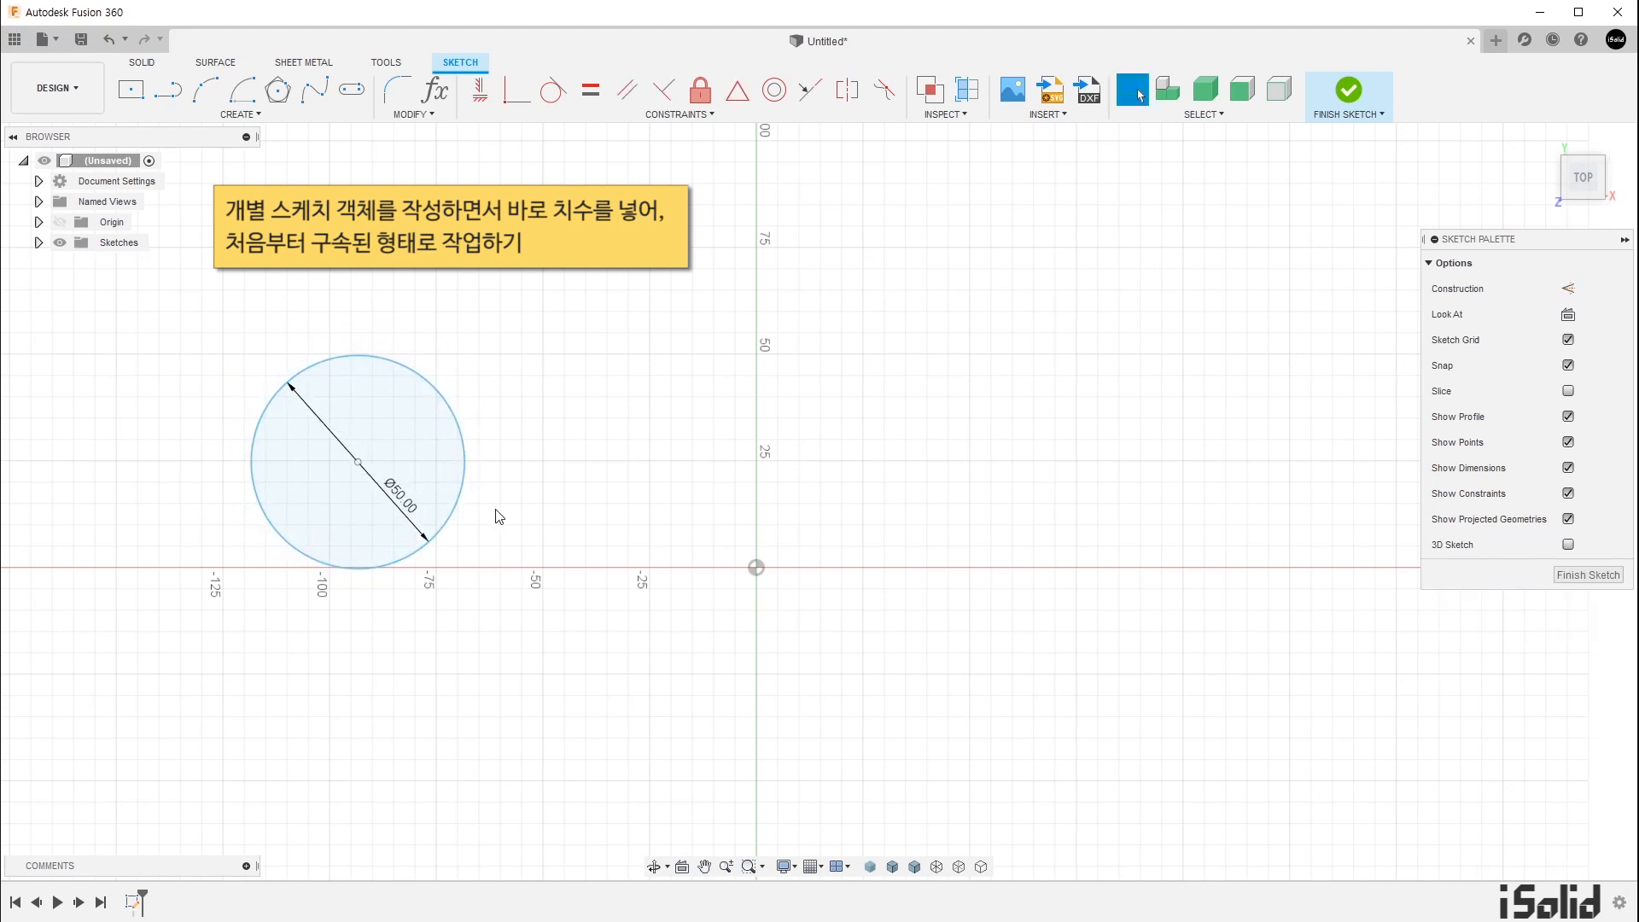
Step: Draw a rectangle 60 mm wide and 40 mm high starting at the circle's centre, and shift the joined shapes by its free corner
{"action": "key", "text": "r"}
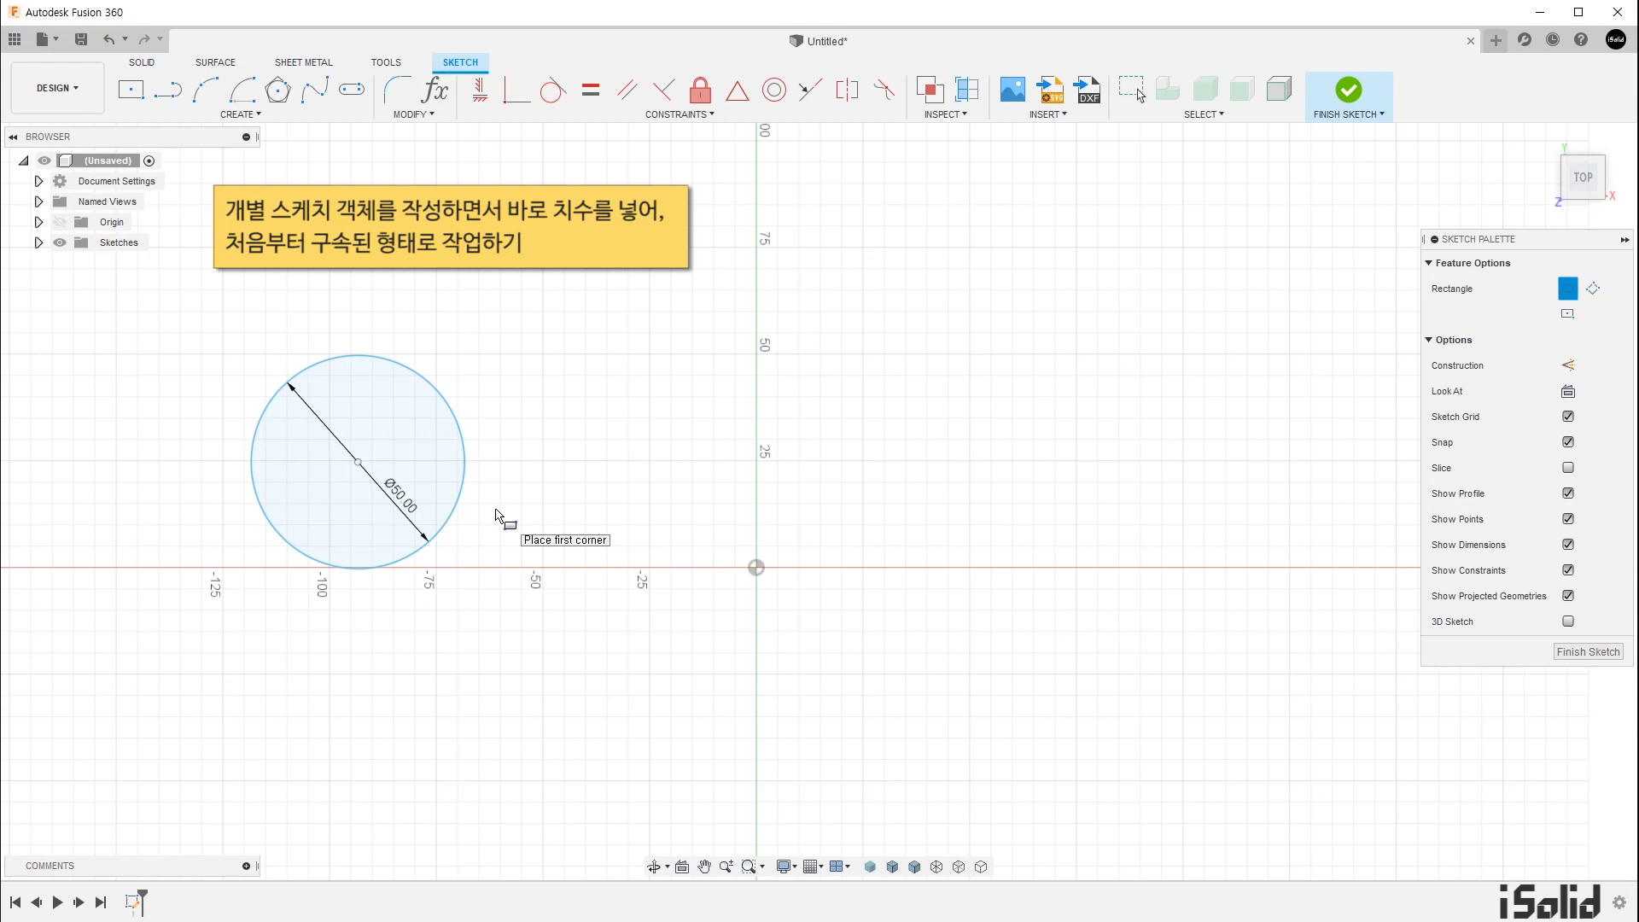
{"action": "left_click", "coordinate": [362, 466]}
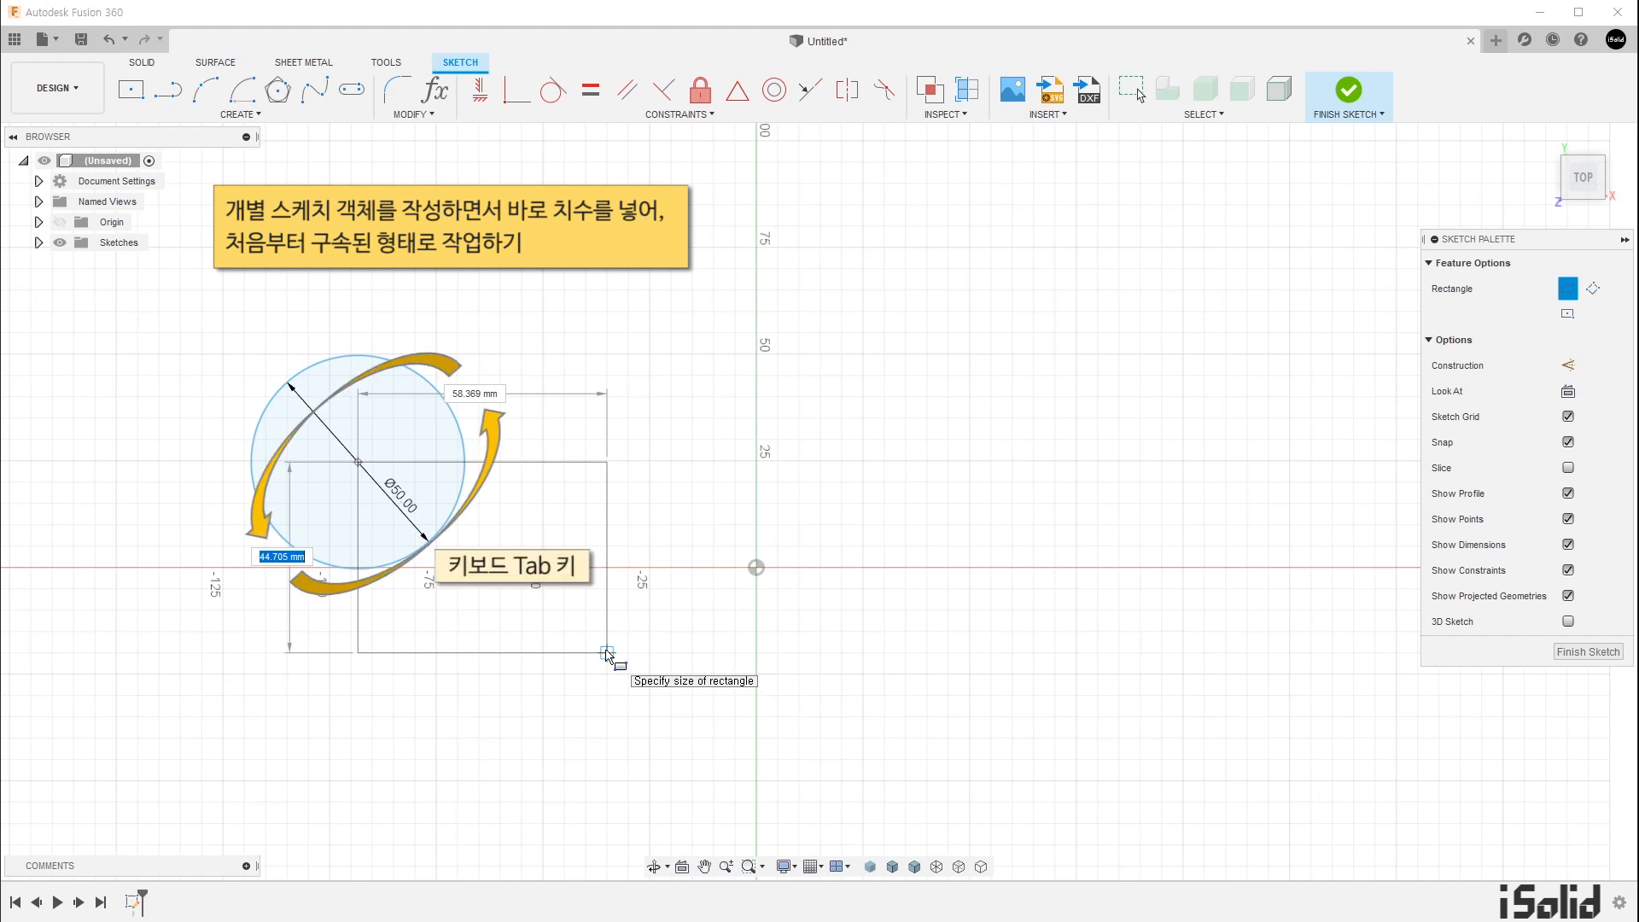
{"action": "key", "text": "Tab"}
{"action": "key", "text": "Tab"}
{"action": "key", "text": "Tab"}
{"action": "key", "text": "Tab"}
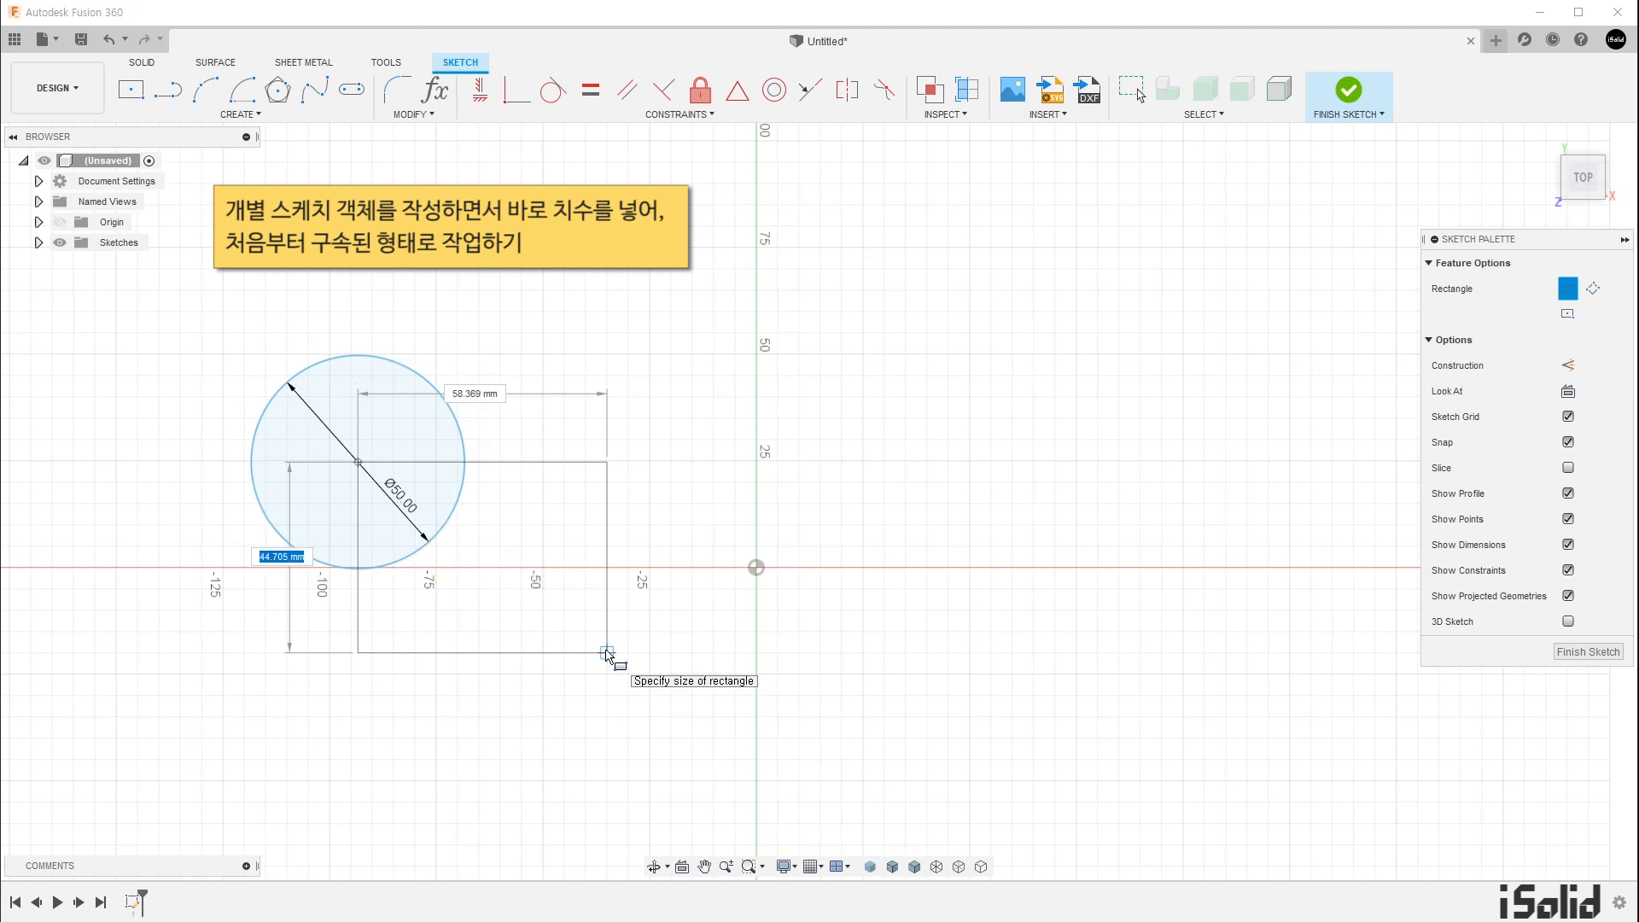
{"action": "type", "text": "40"}
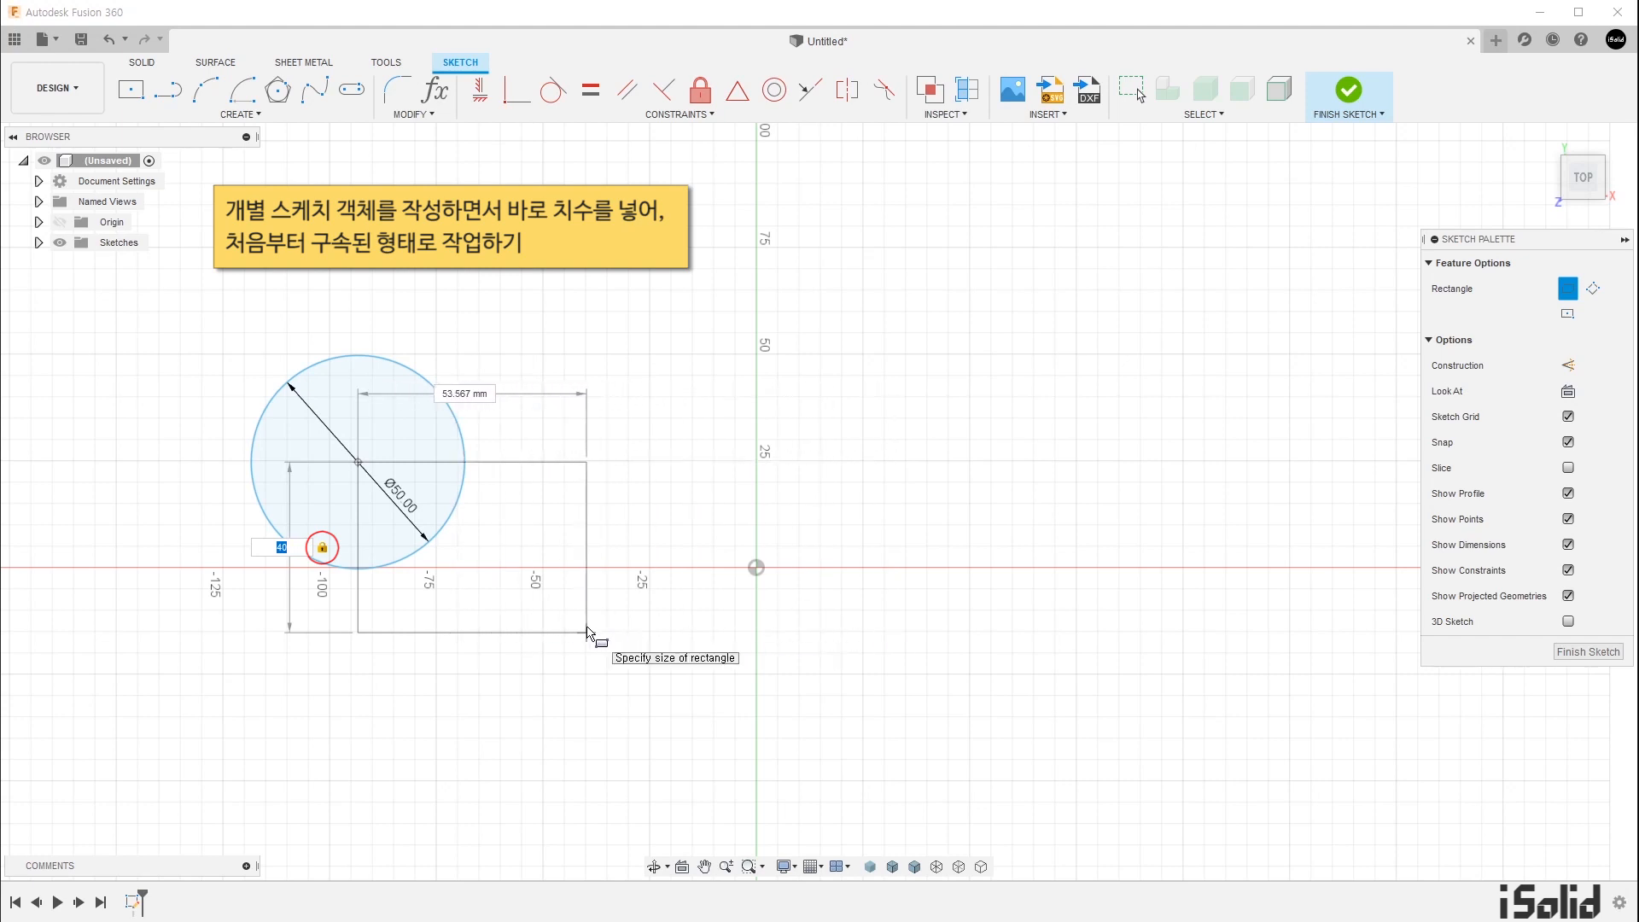
{"action": "key", "text": "Tab"}
{"action": "type", "text": "60"}
{"action": "key", "text": "Tab"}
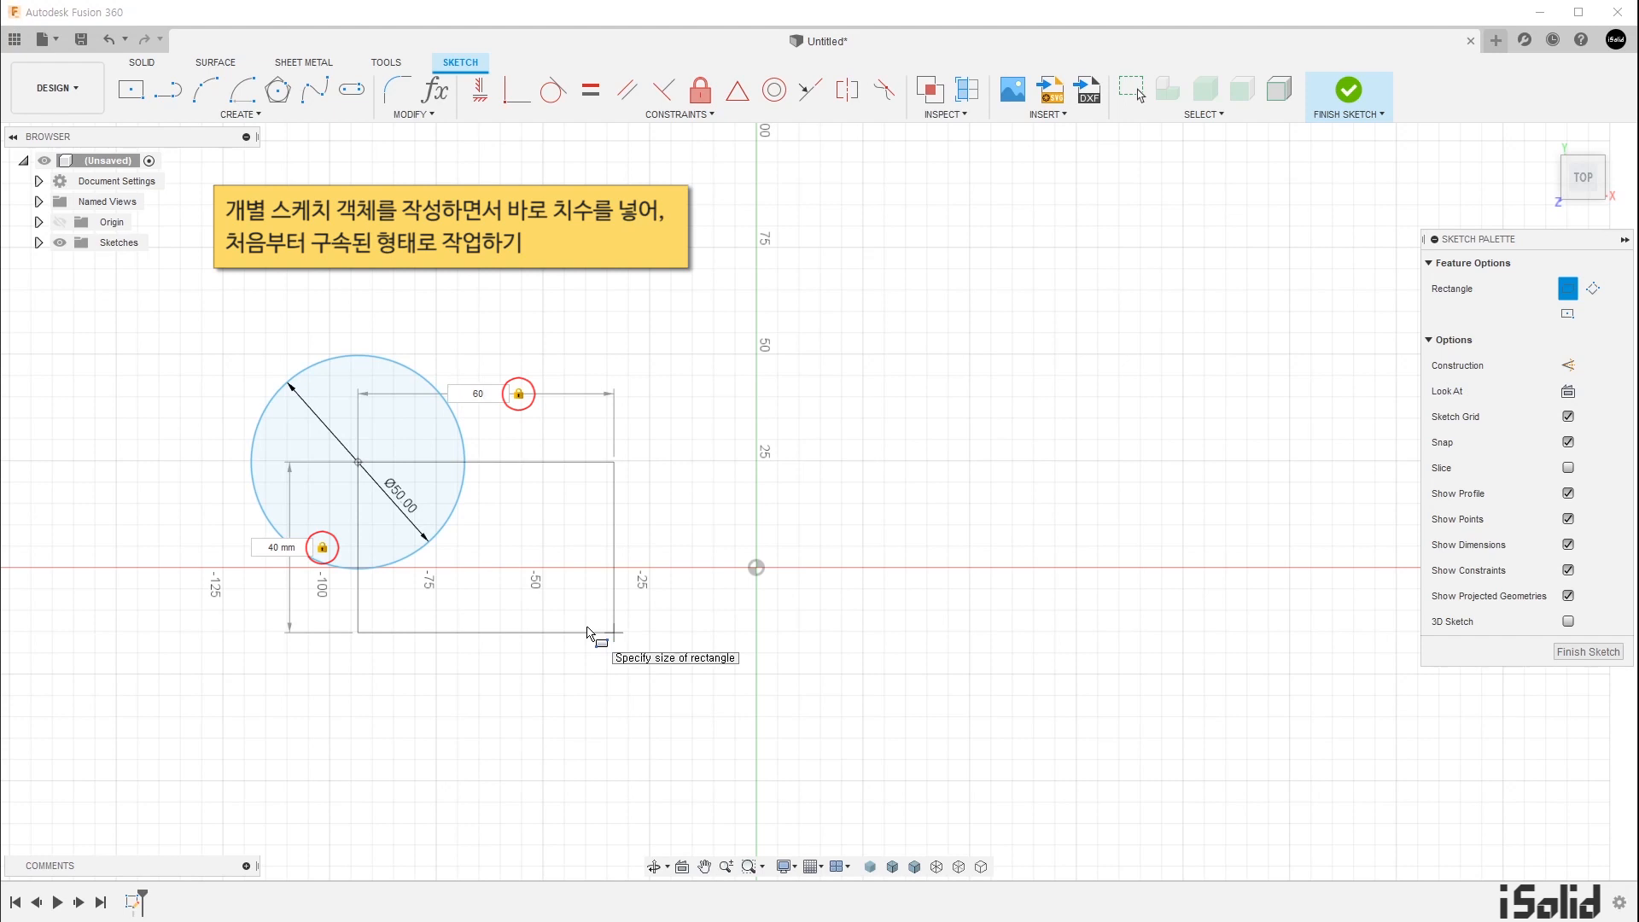
{"action": "key", "text": "Return"}
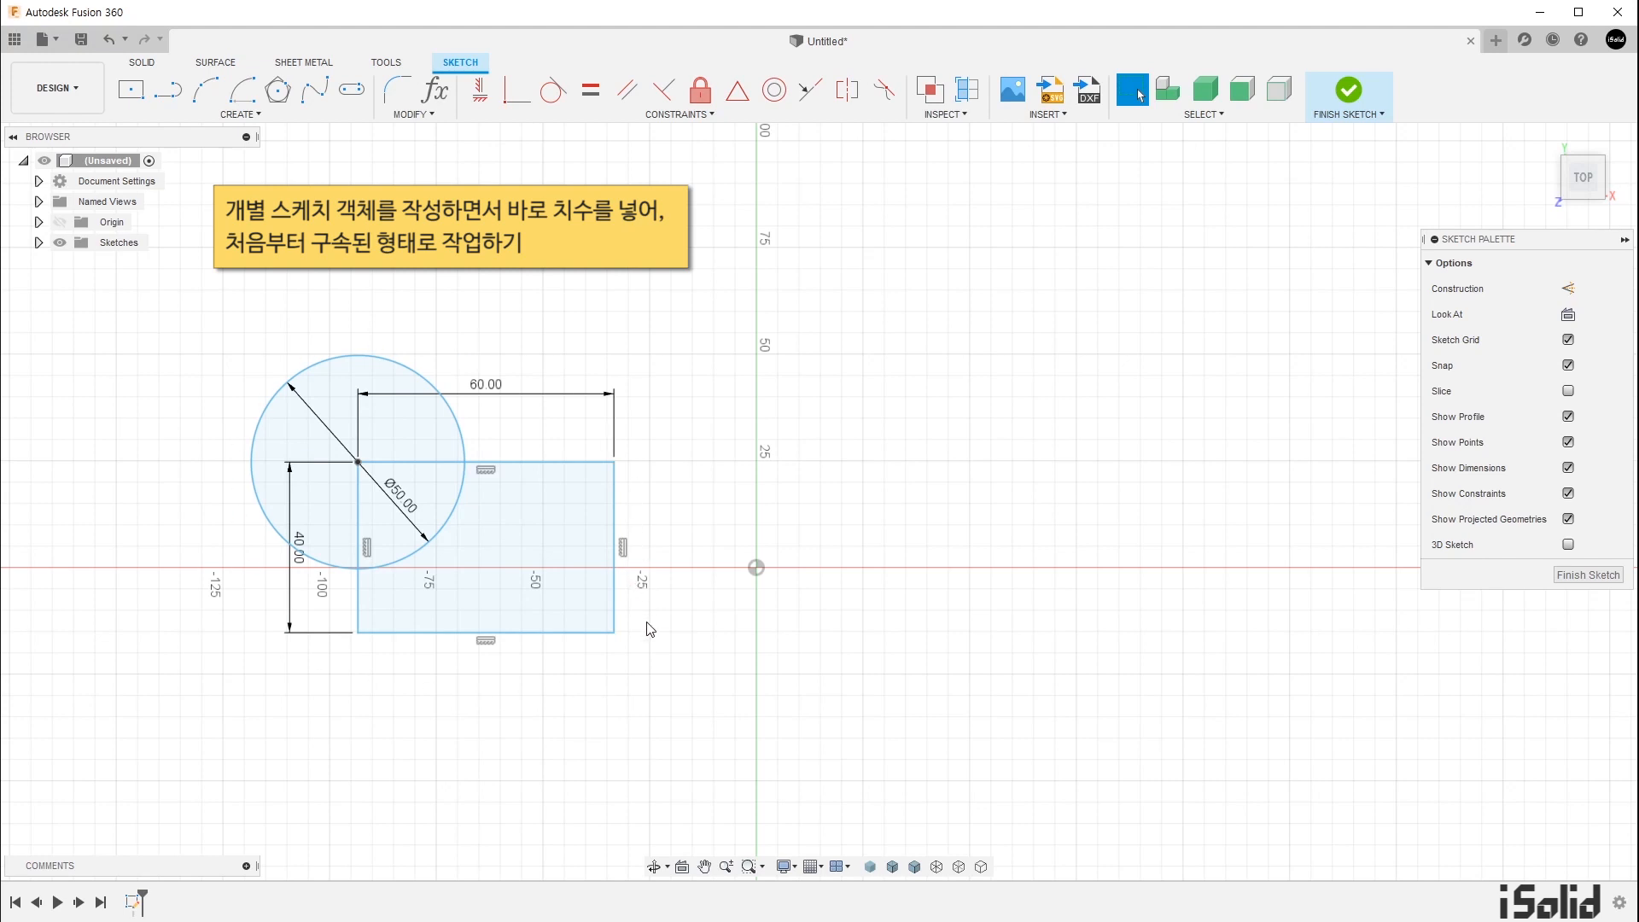
{"action": "mouse_move", "coordinate": [616, 636]}
{"action": "left_mouse_down"}
{"action": "mouse_move", "coordinate": [586, 727]}
{"action": "mouse_move", "coordinate": [695, 660]}
{"action": "mouse_move", "coordinate": [586, 560]}
{"action": "mouse_move", "coordinate": [533, 633]}
{"action": "mouse_move", "coordinate": [595, 632]}
{"action": "left_mouse_up"}
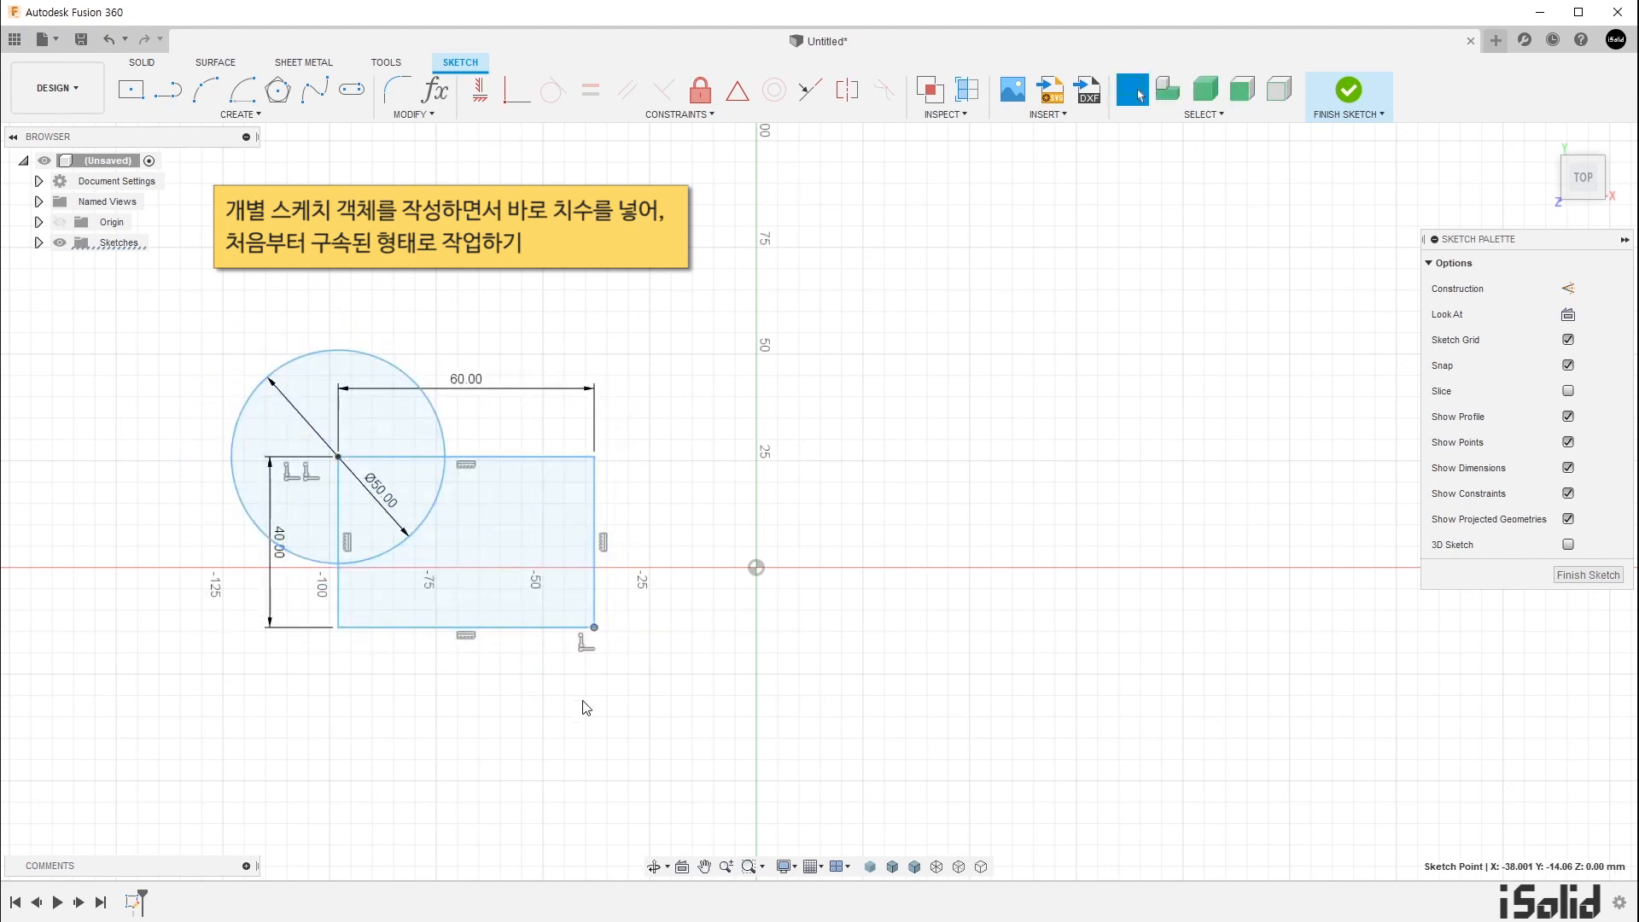
{"action": "mouse_move", "coordinate": [596, 633]}
{"action": "left_mouse_down"}
{"action": "mouse_move", "coordinate": [687, 678]}
{"action": "mouse_move", "coordinate": [586, 693]}
{"action": "mouse_move", "coordinate": [627, 644]}
{"action": "mouse_move", "coordinate": [614, 642]}
{"action": "left_mouse_up"}
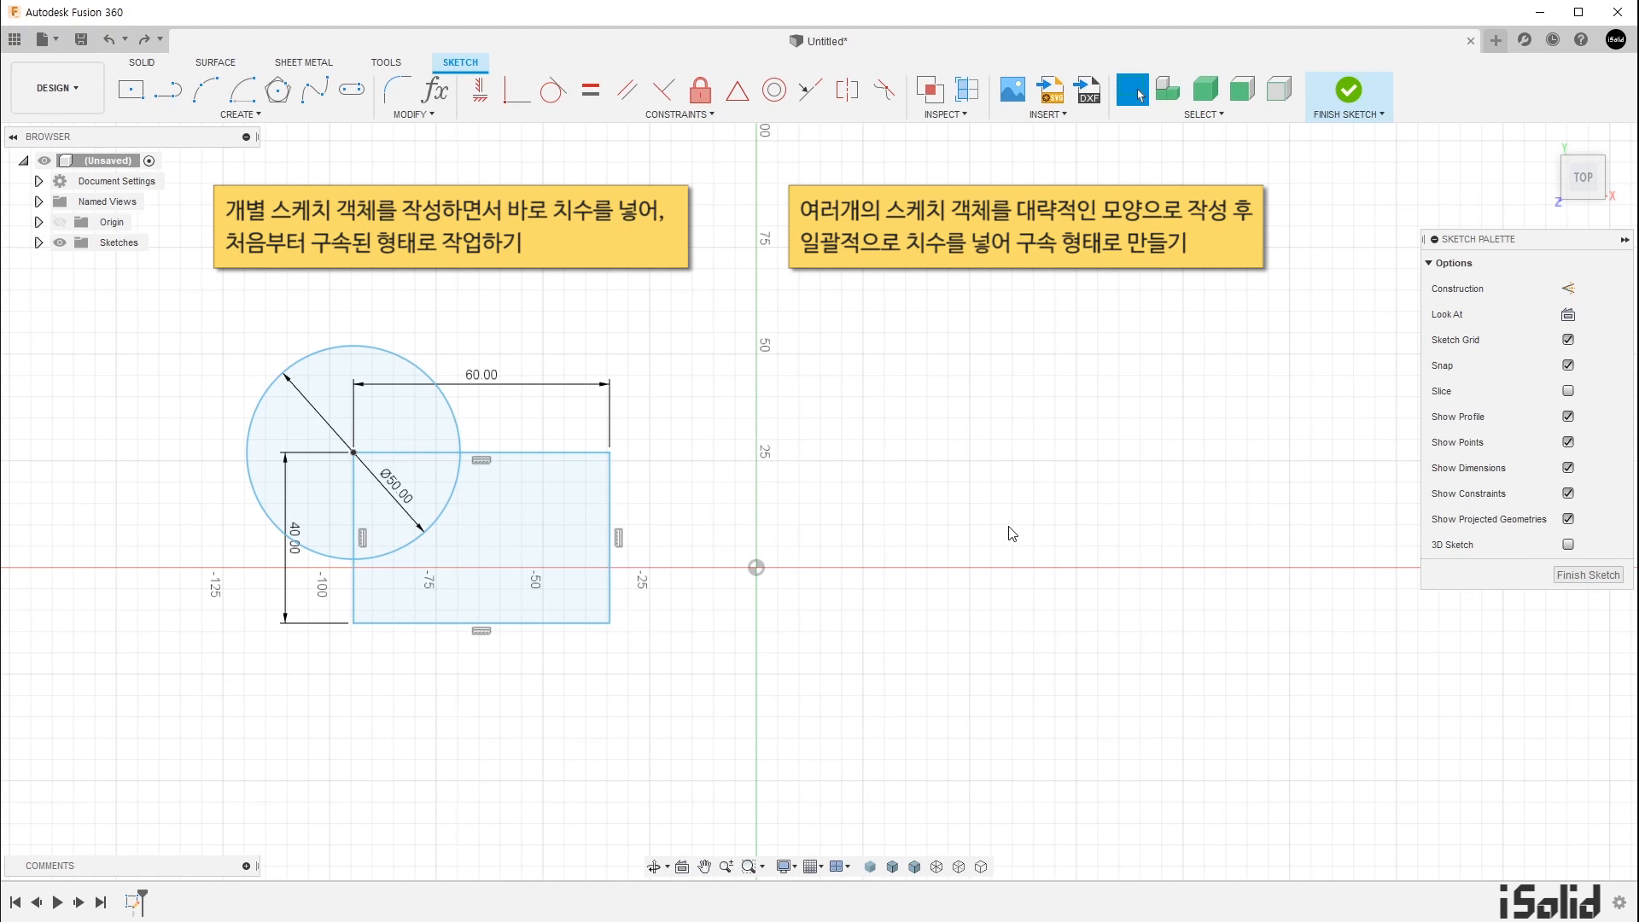
Step: On the positive X side, sketch a circle about 45 mm in diameter and a rectangle about 62 mm wide from its centre
{"action": "key", "text": "c"}
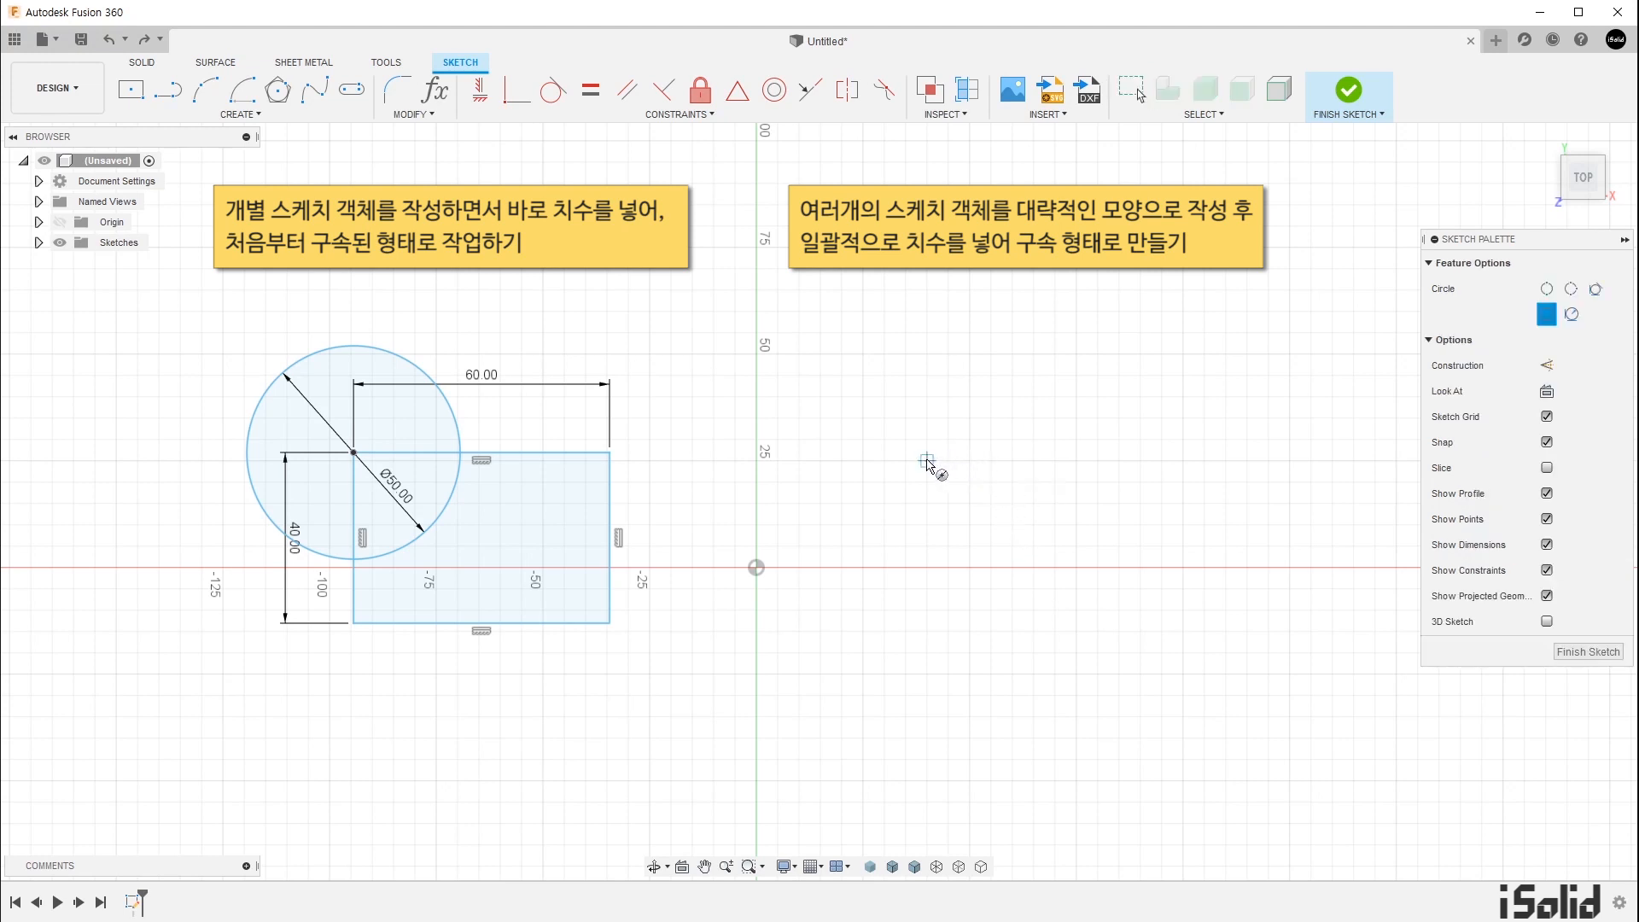
{"action": "left_click", "coordinate": [927, 461]}
{"action": "left_click", "coordinate": [974, 549]}
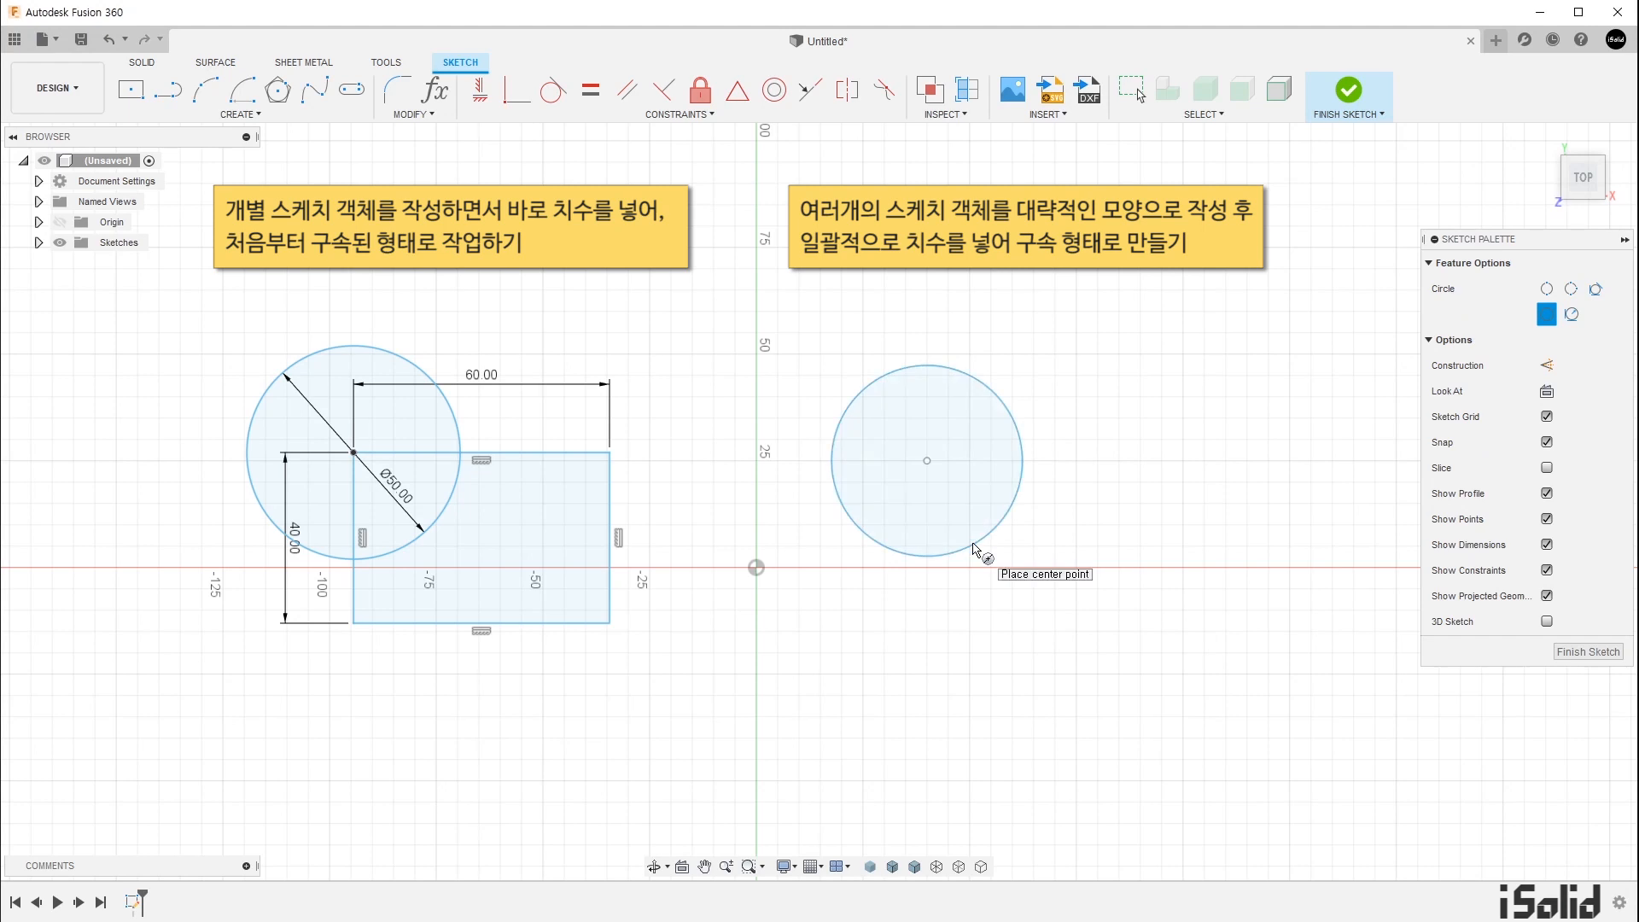
{"action": "key", "text": "r"}
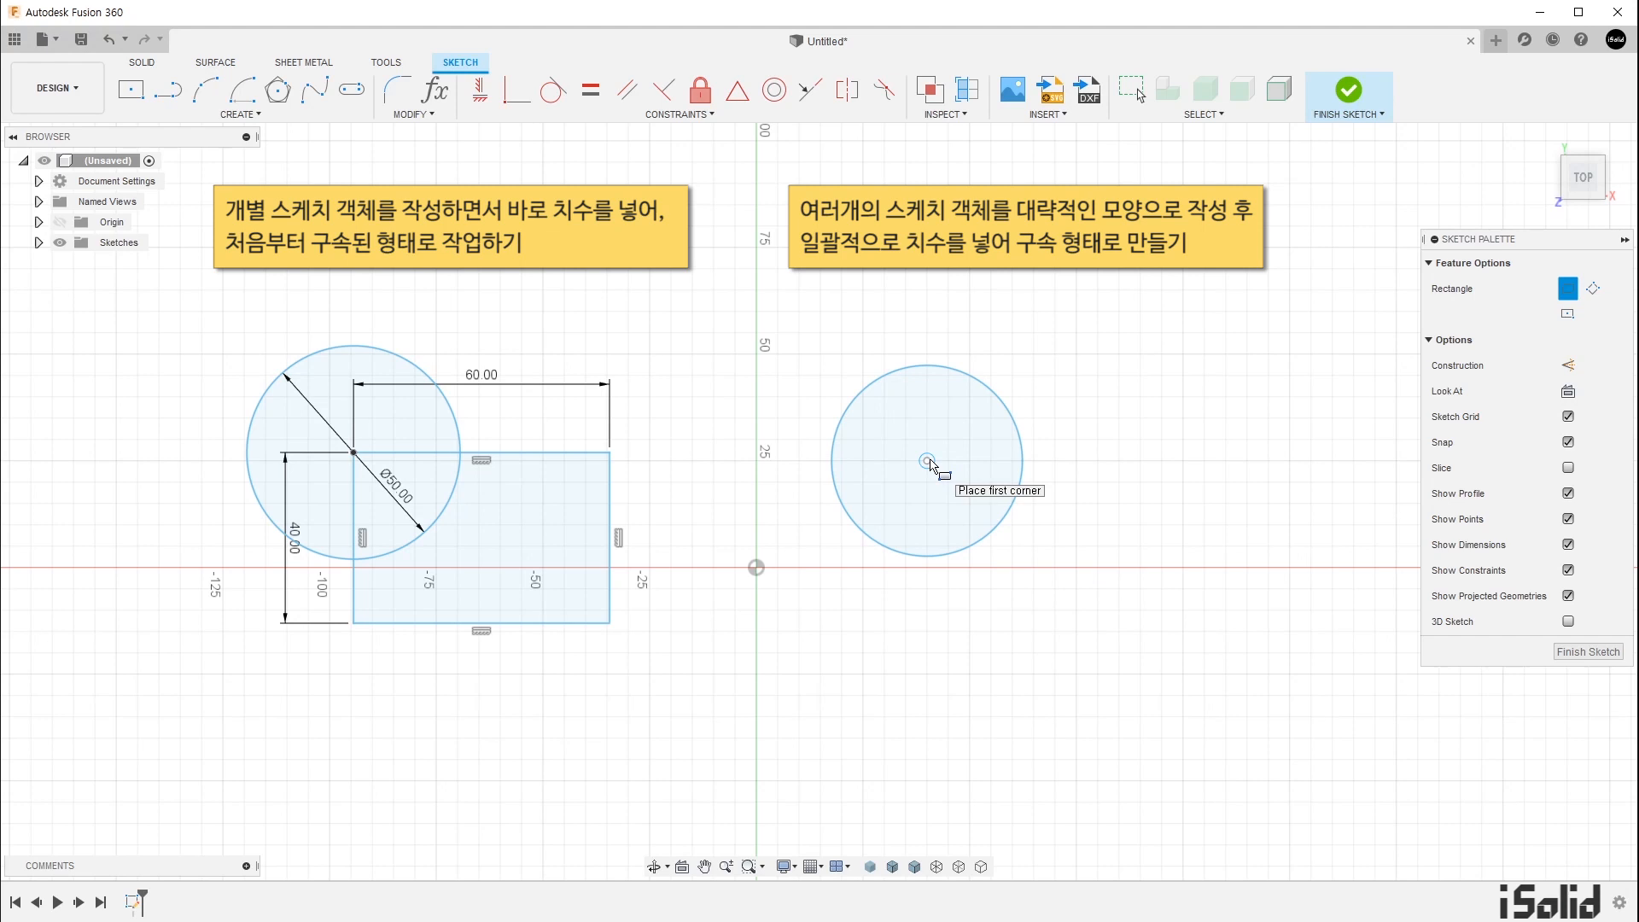
{"action": "left_click", "coordinate": [927, 461]}
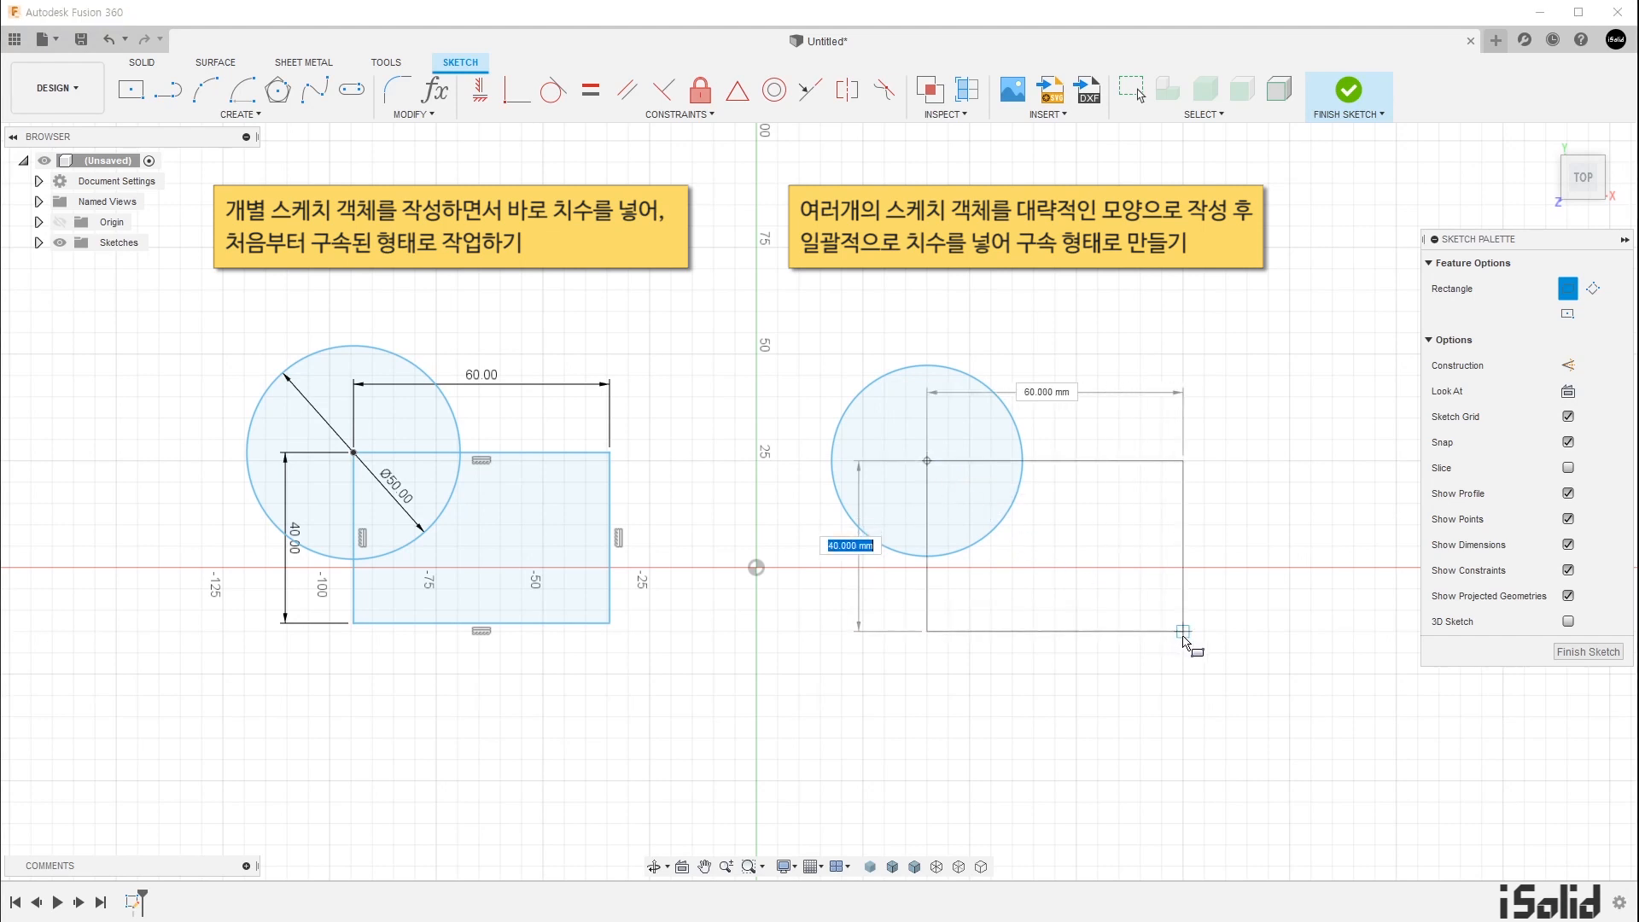
{"action": "left_click", "coordinate": [1193, 629]}
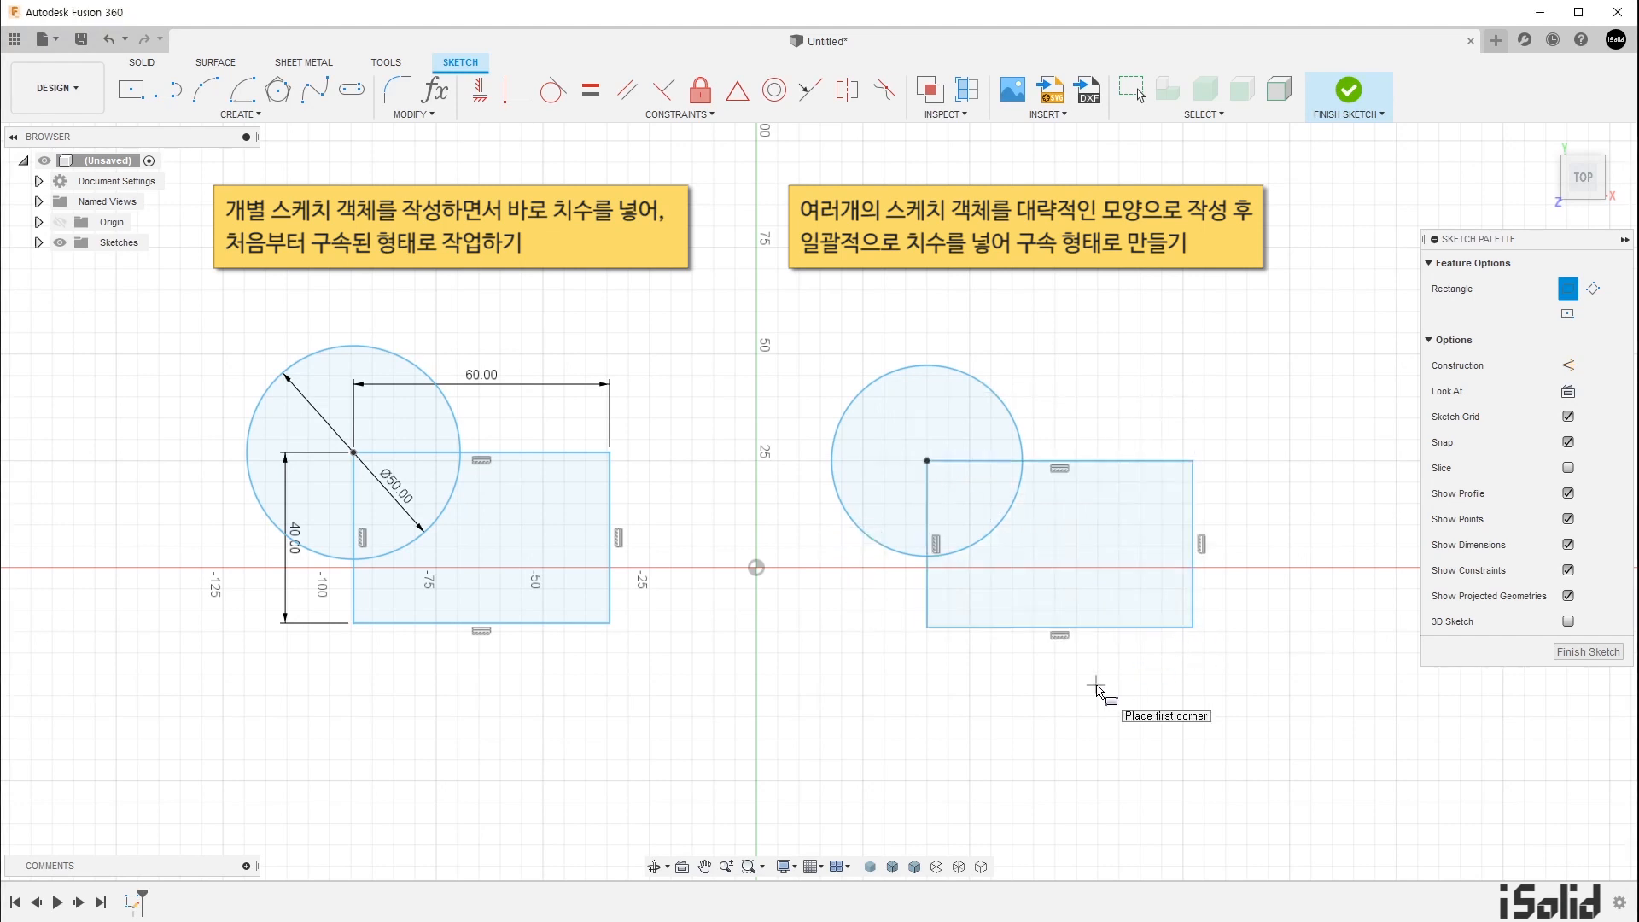
{"action": "key", "text": "Escape"}
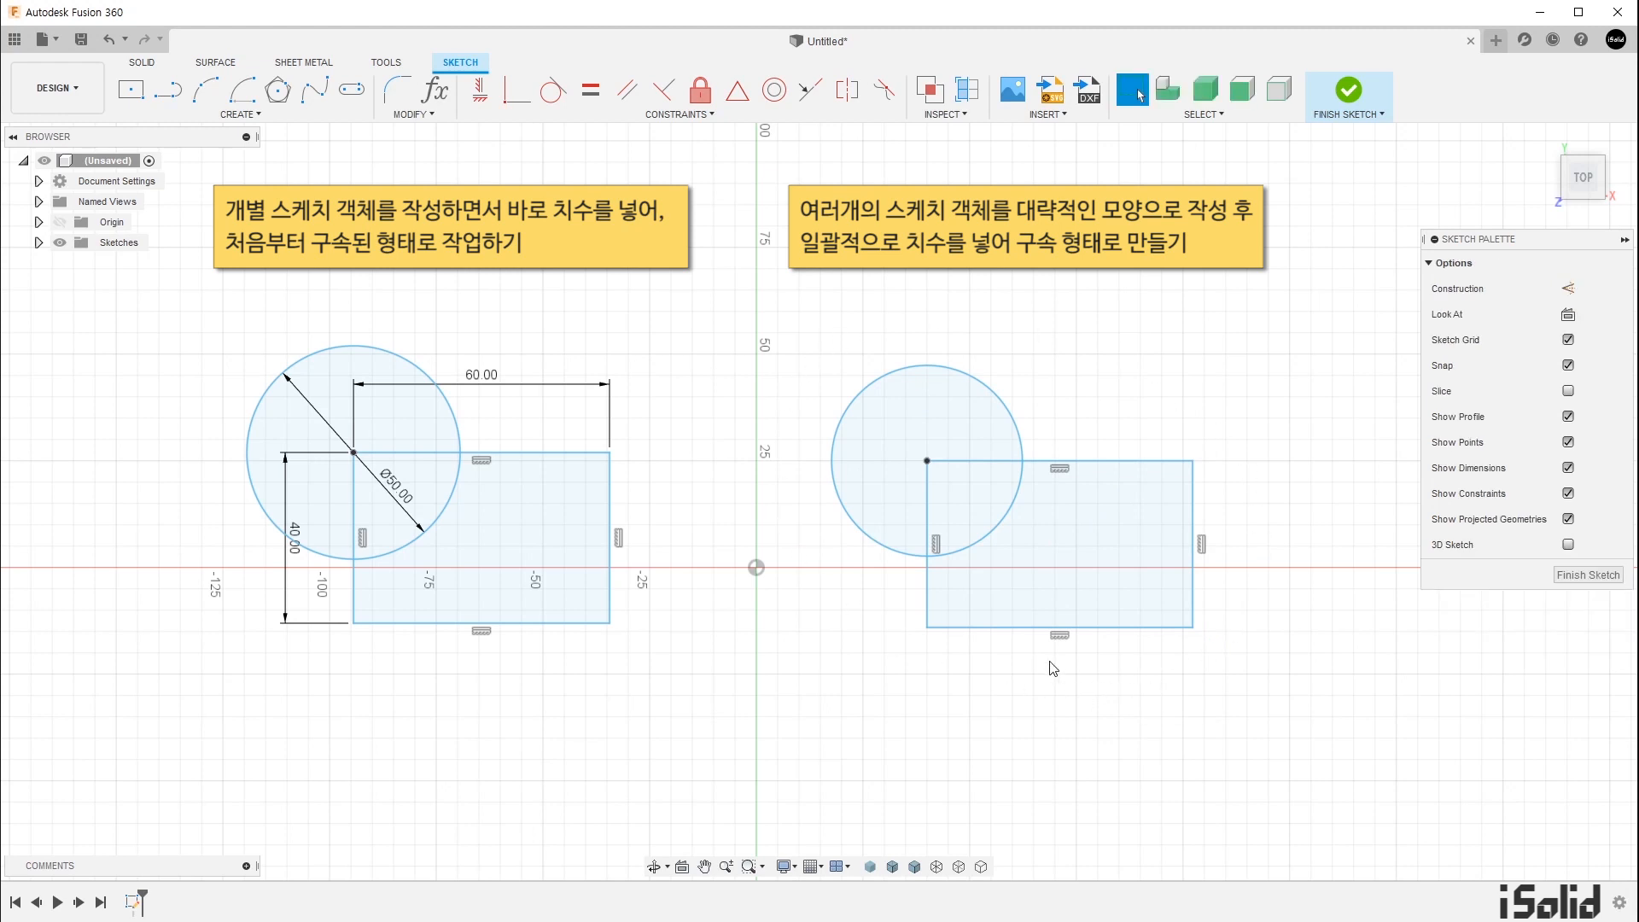
Step: Add a 50 mm diameter dimension to the undimensioned circle with Sketch Dimension
{"action": "left_click", "coordinate": [240, 114]}
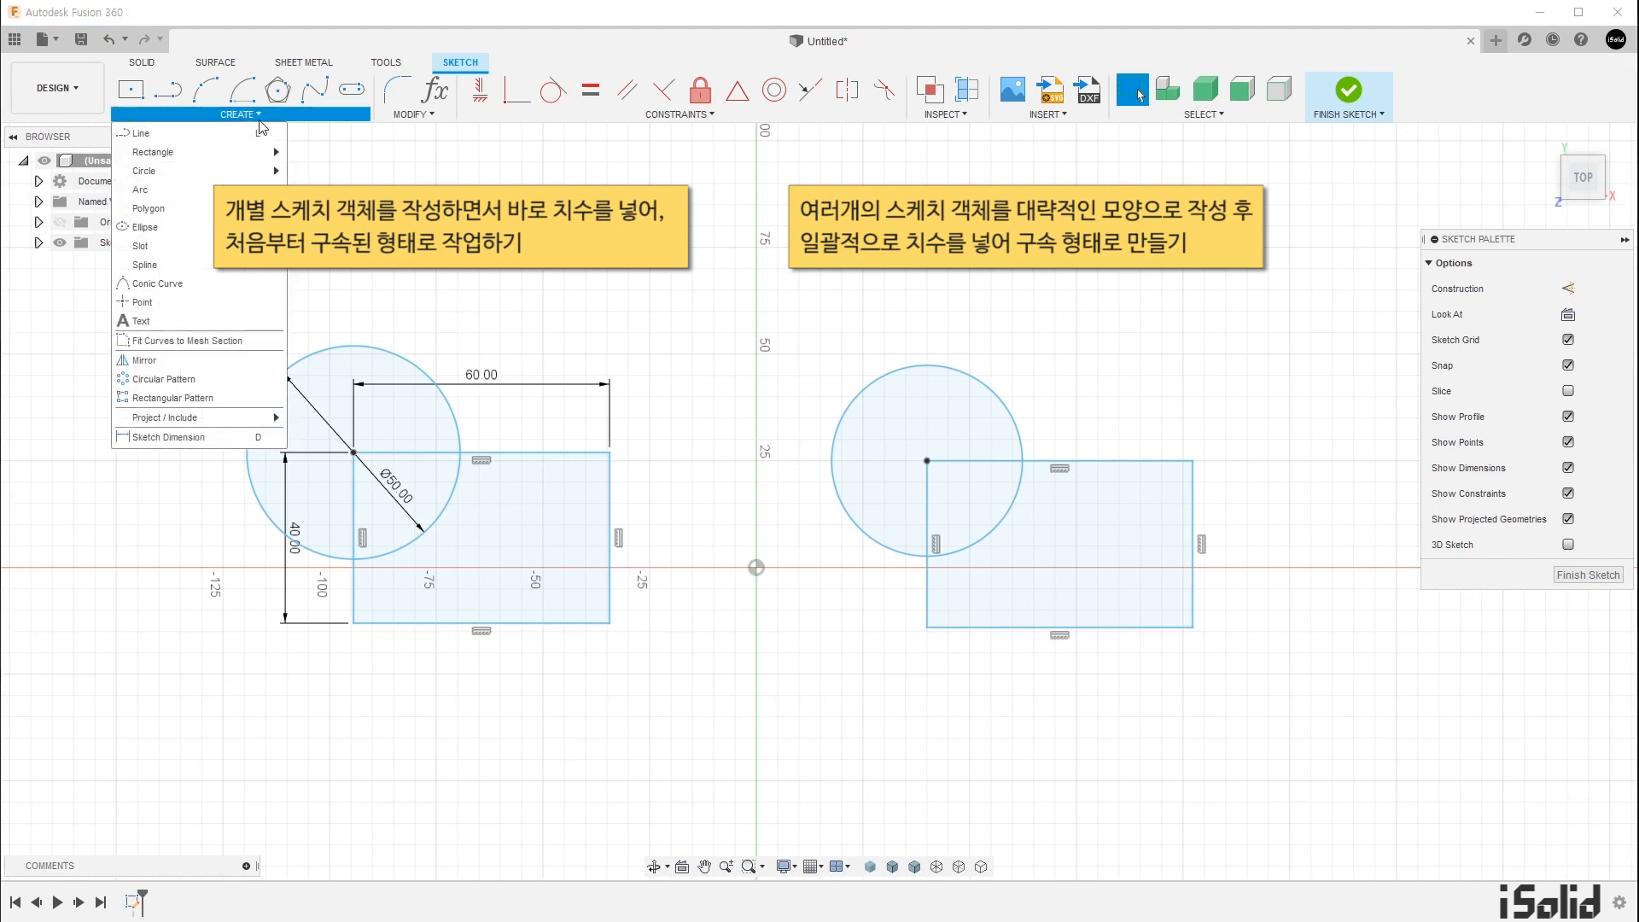
{"action": "left_click", "coordinate": [223, 445]}
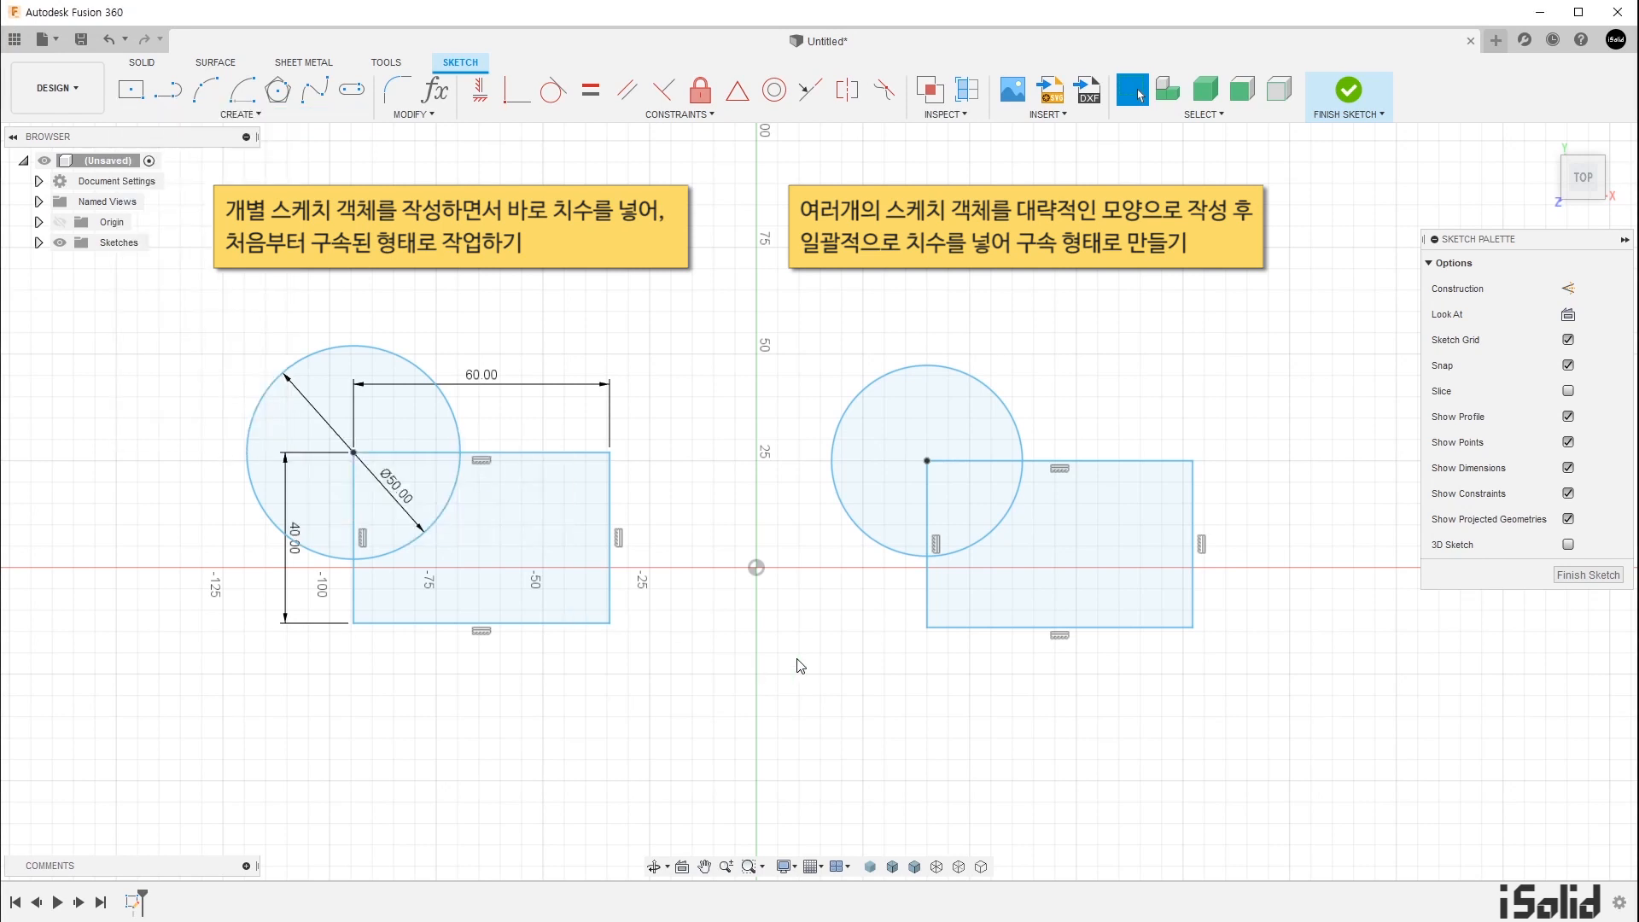
{"action": "key", "text": "d"}
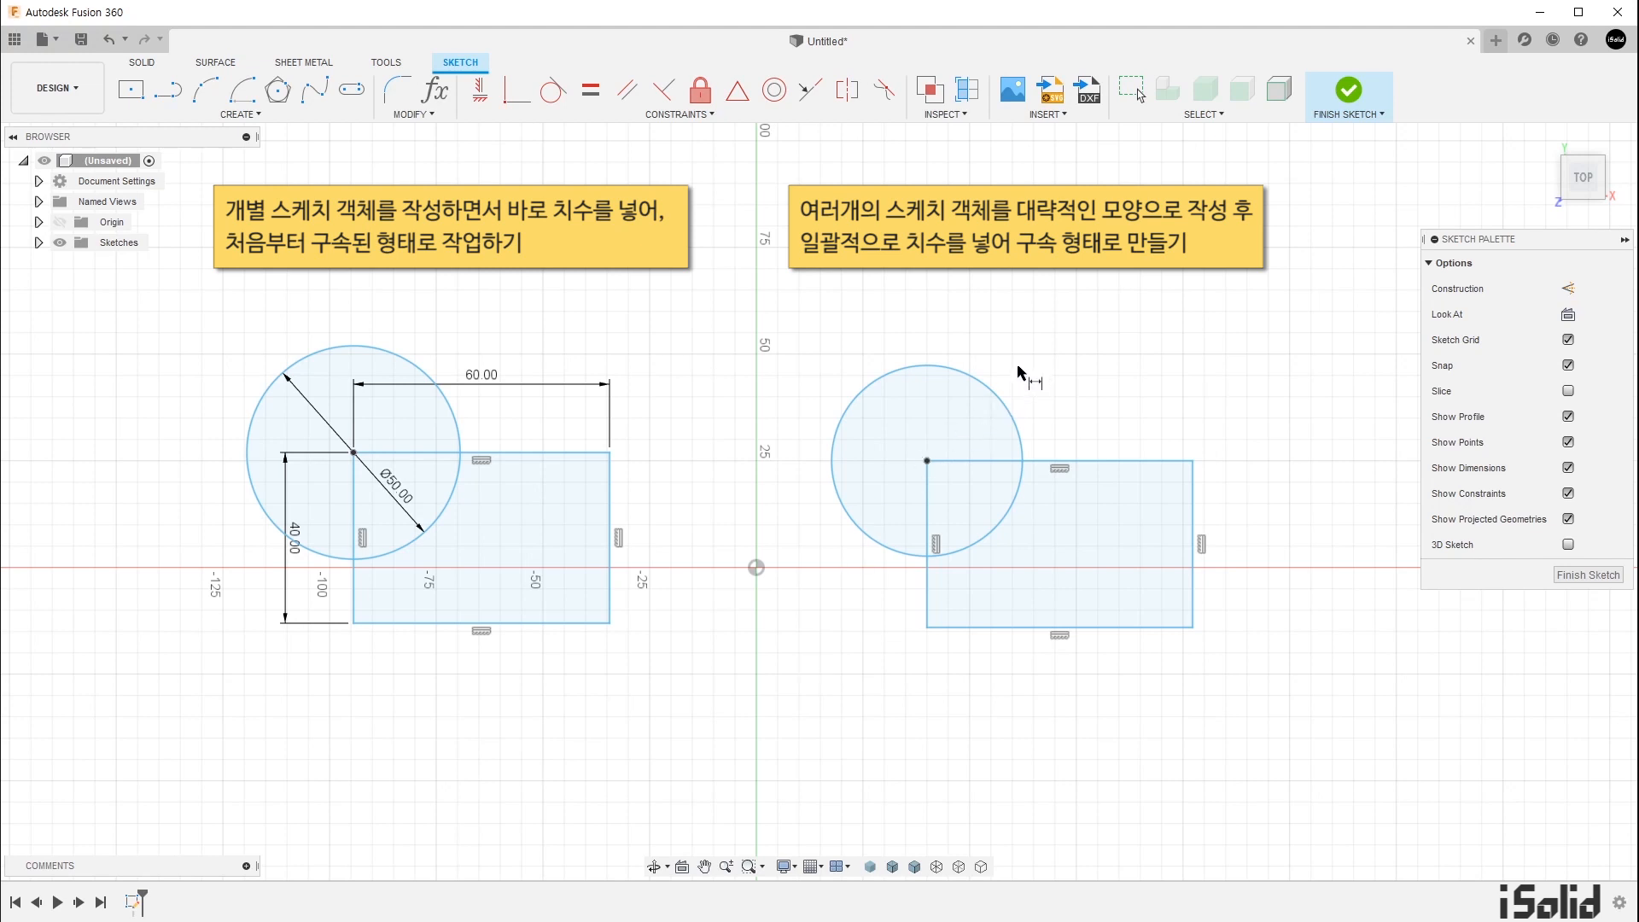
{"action": "left_click", "coordinate": [997, 395]}
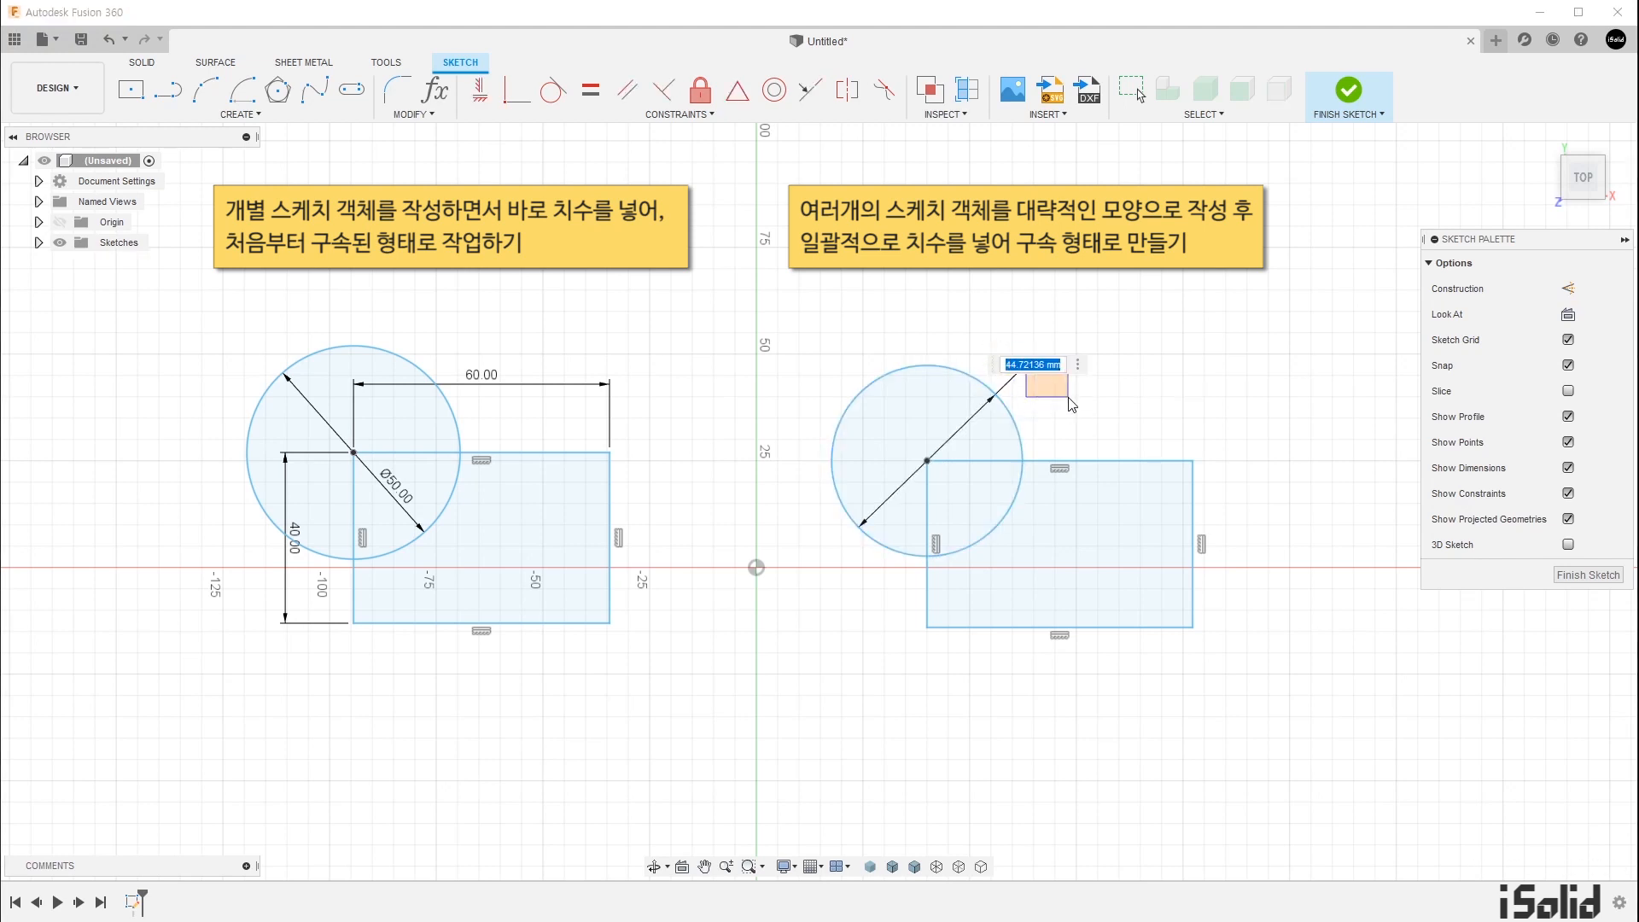
{"action": "type", "text": "50"}
{"action": "key", "text": "Return"}
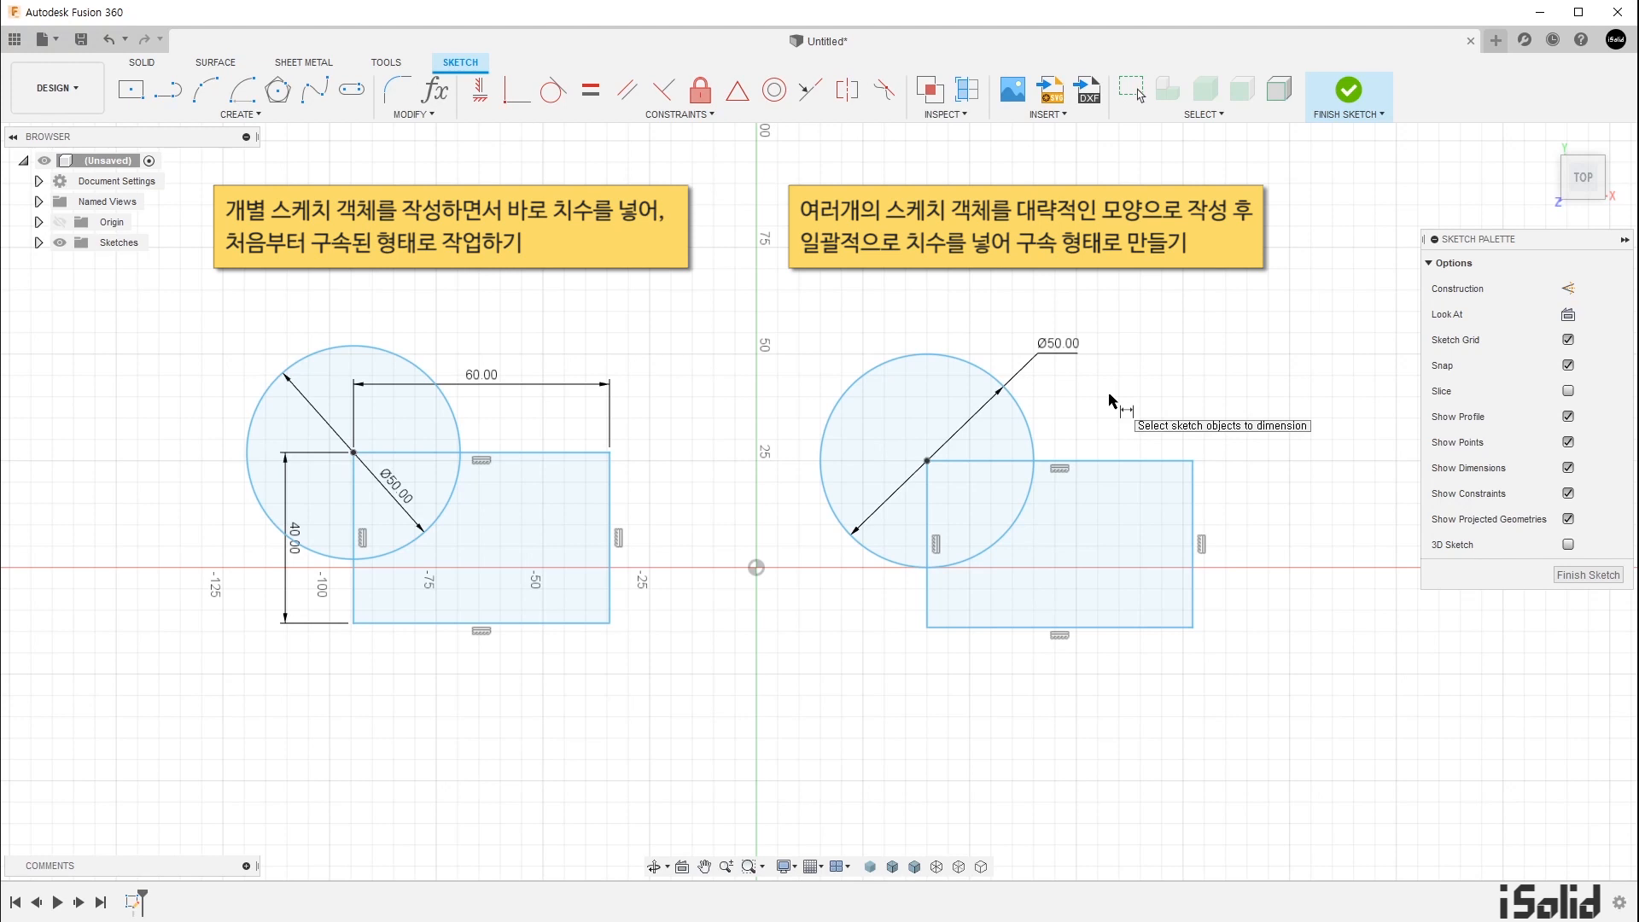
Step: Dimension the second rectangle's lower edge to 60 mm and its outer vertical edge to 40 mm
{"action": "left_click", "coordinate": [1072, 629]}
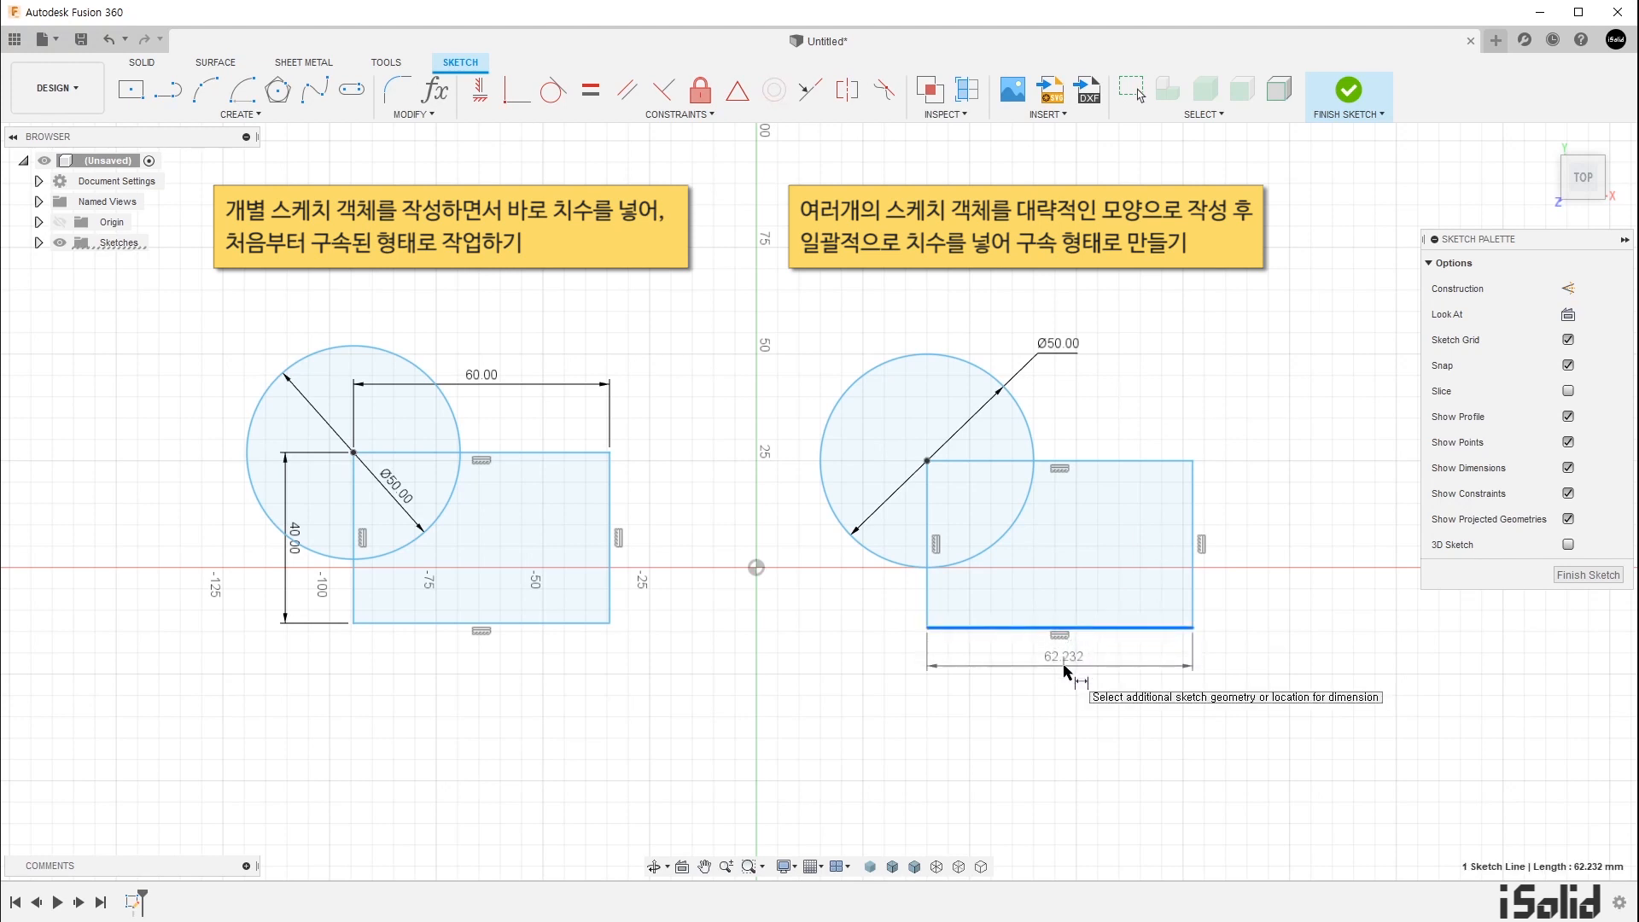
{"action": "left_click", "coordinate": [1066, 673]}
{"action": "type", "text": "60"}
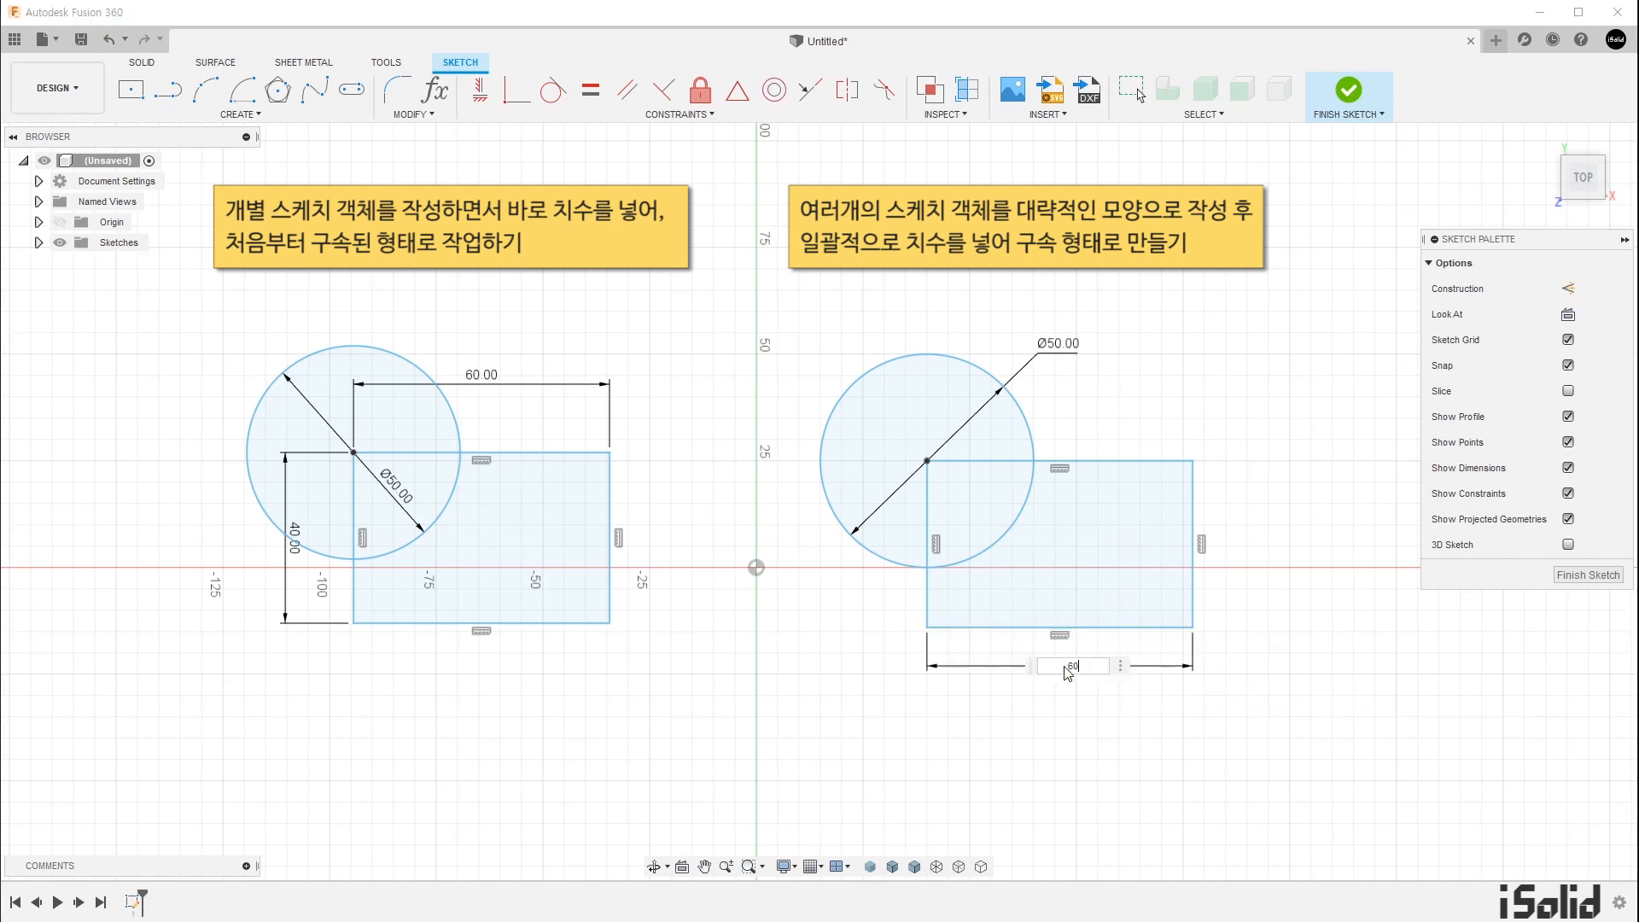
{"action": "key", "text": "Return"}
{"action": "left_click", "coordinate": [1196, 597]}
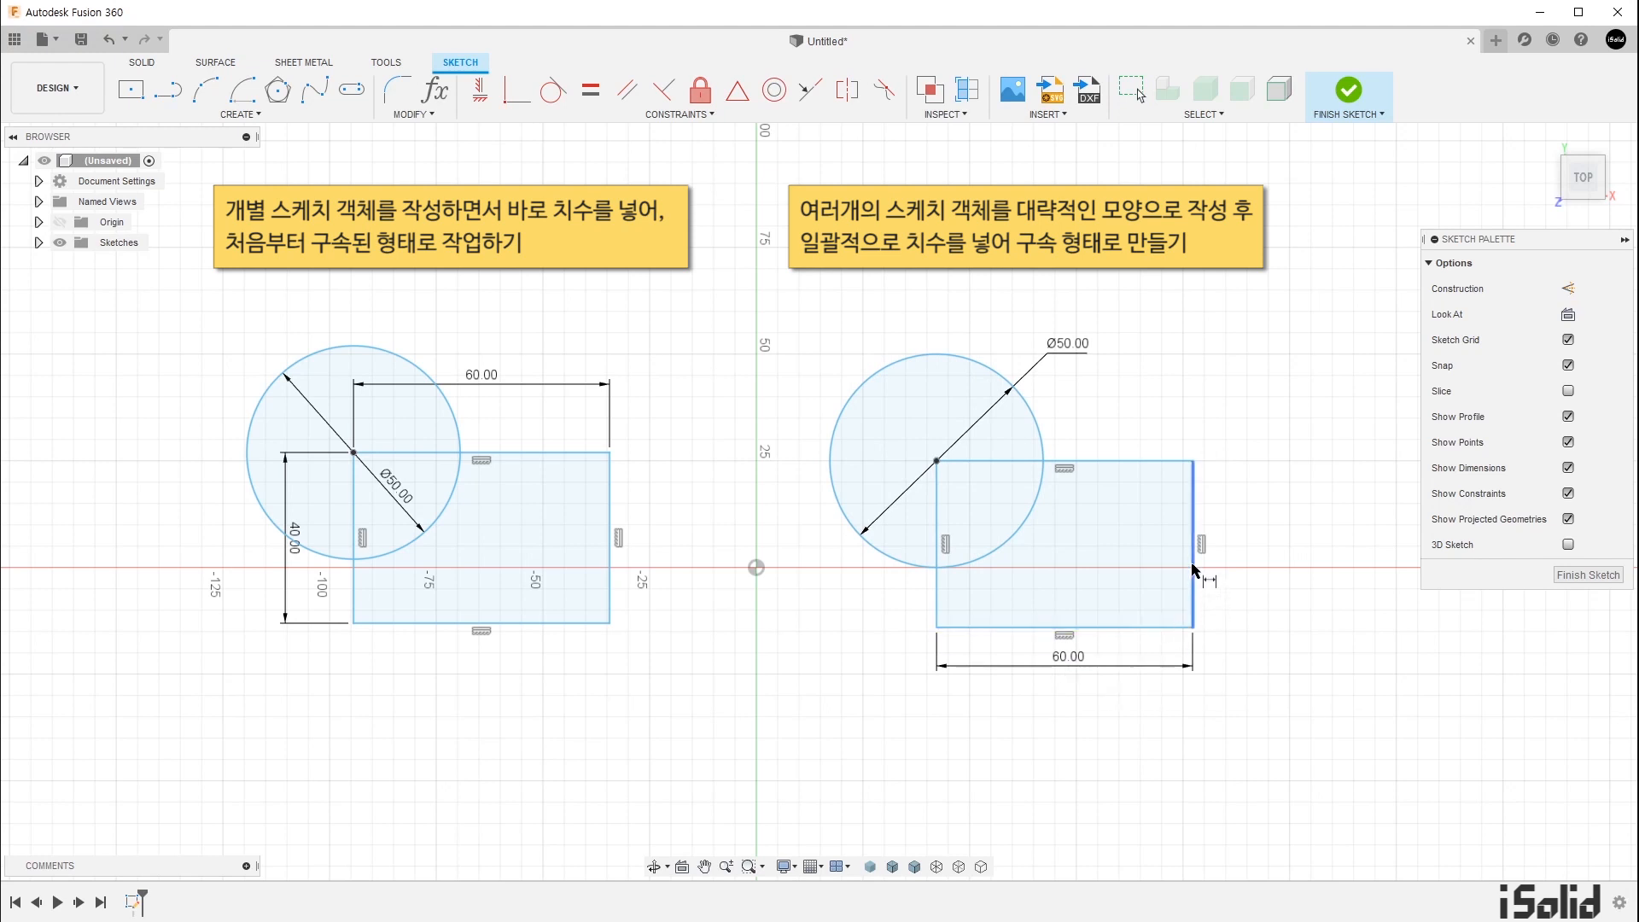
{"action": "left_click", "coordinate": [1248, 551]}
{"action": "type", "text": "40"}
{"action": "key", "text": "Return"}
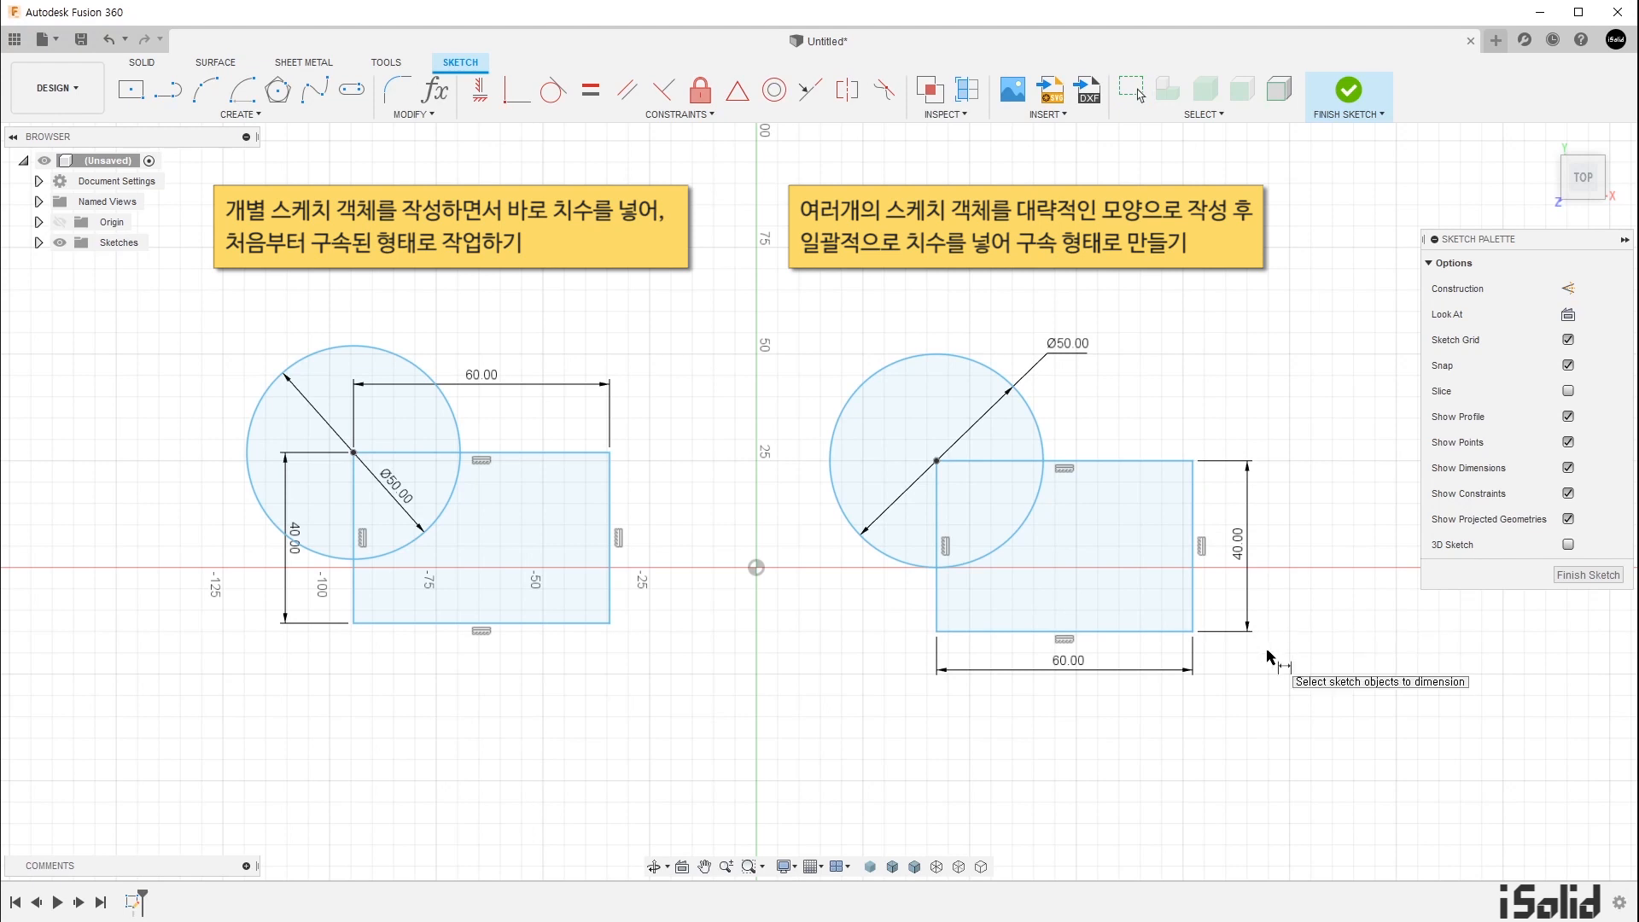
{"action": "key", "text": "Escape"}
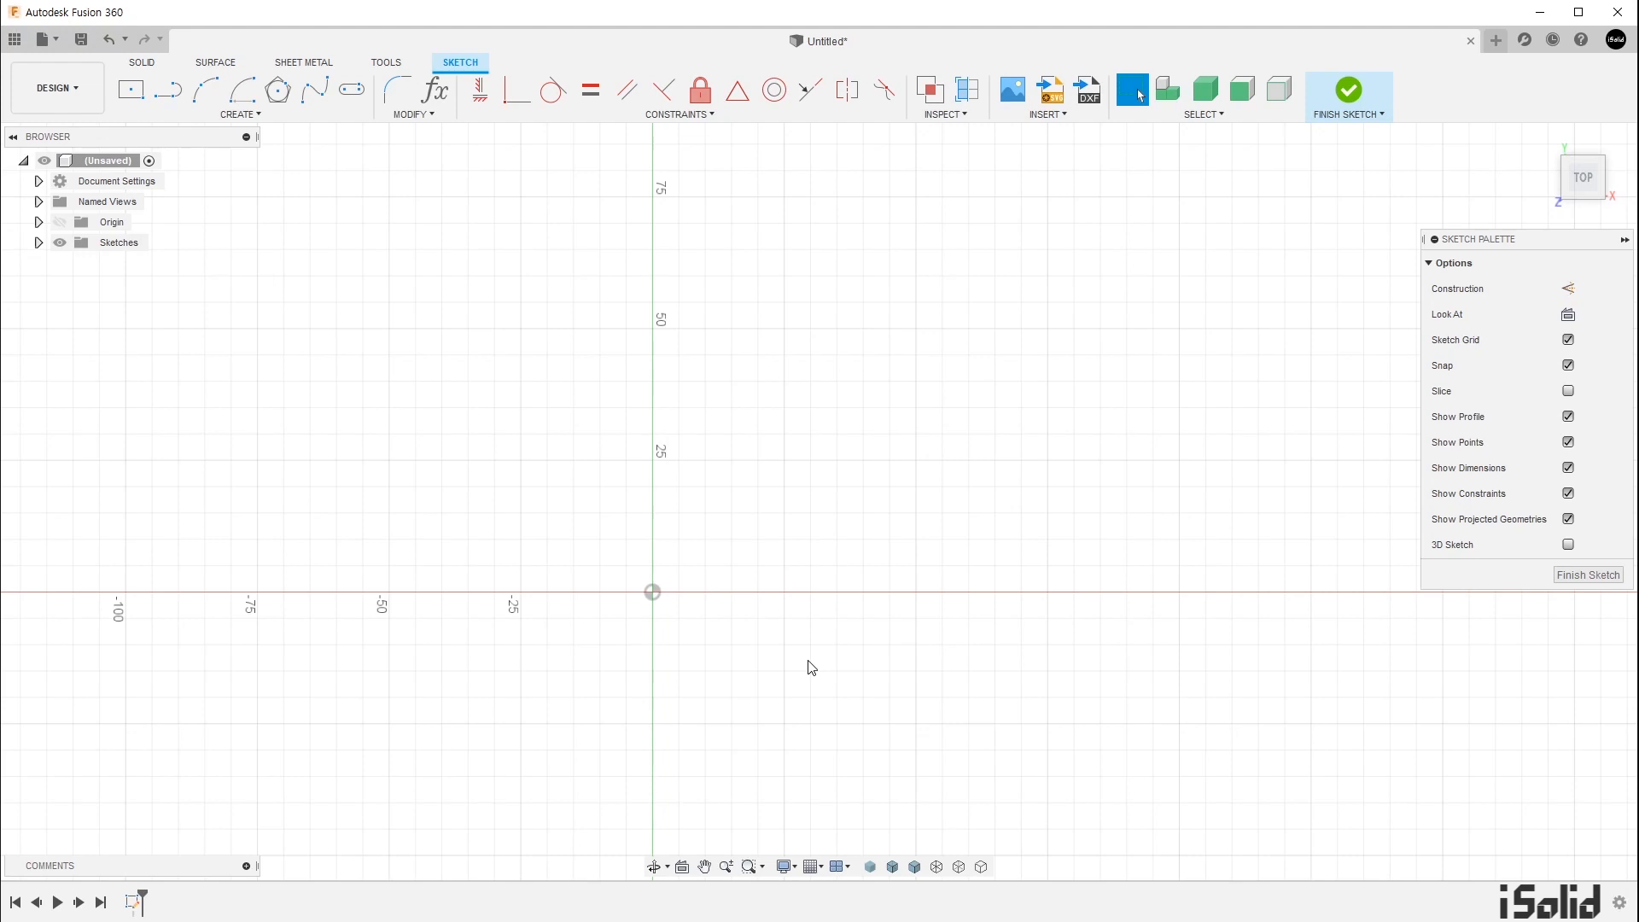
Step: Sketch a closed triangle with lines from the origin through about (70, 25) mm and (35, 55) mm back to the origin
{"action": "key", "text": "l"}
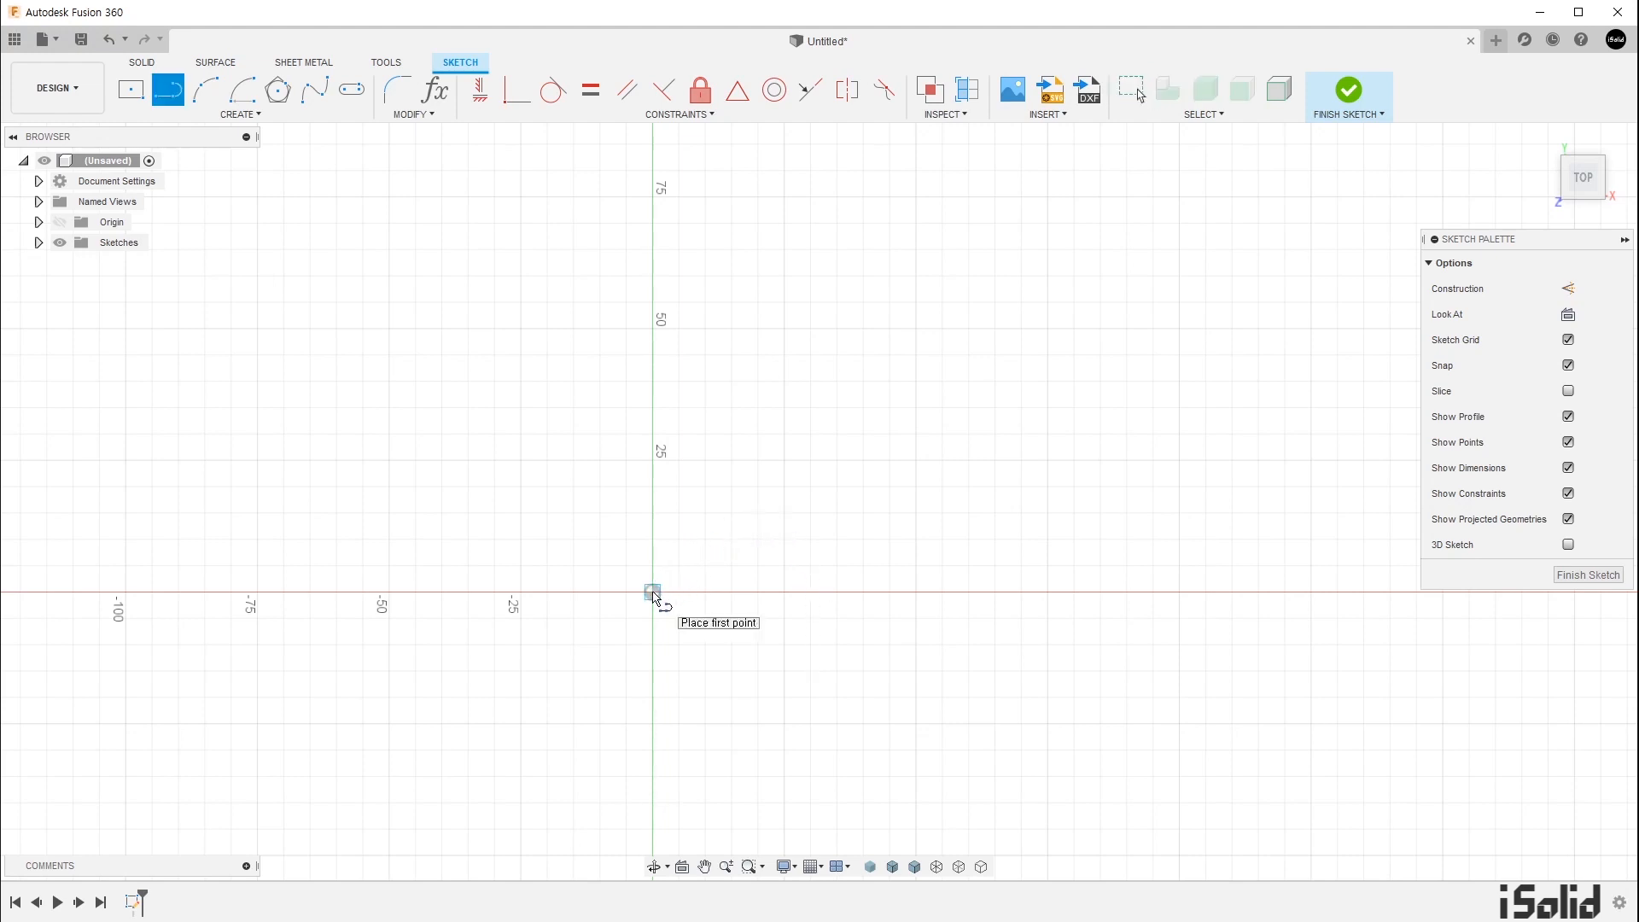
{"action": "left_click", "coordinate": [653, 592]}
{"action": "left_click", "coordinate": [1021, 460]}
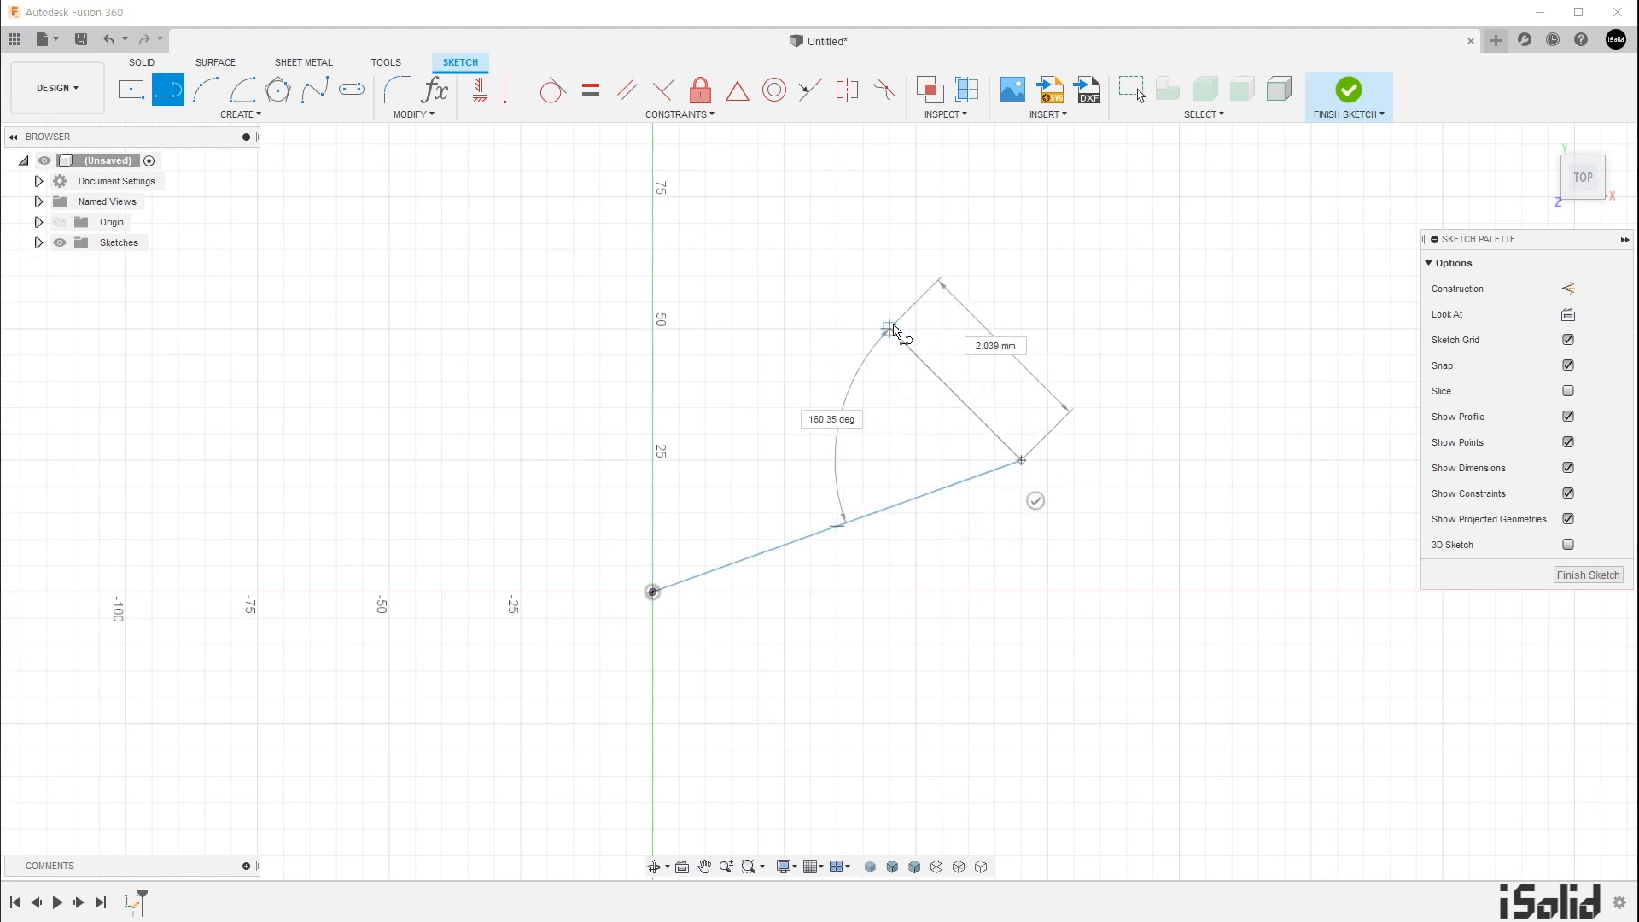
{"action": "left_click", "coordinate": [836, 303]}
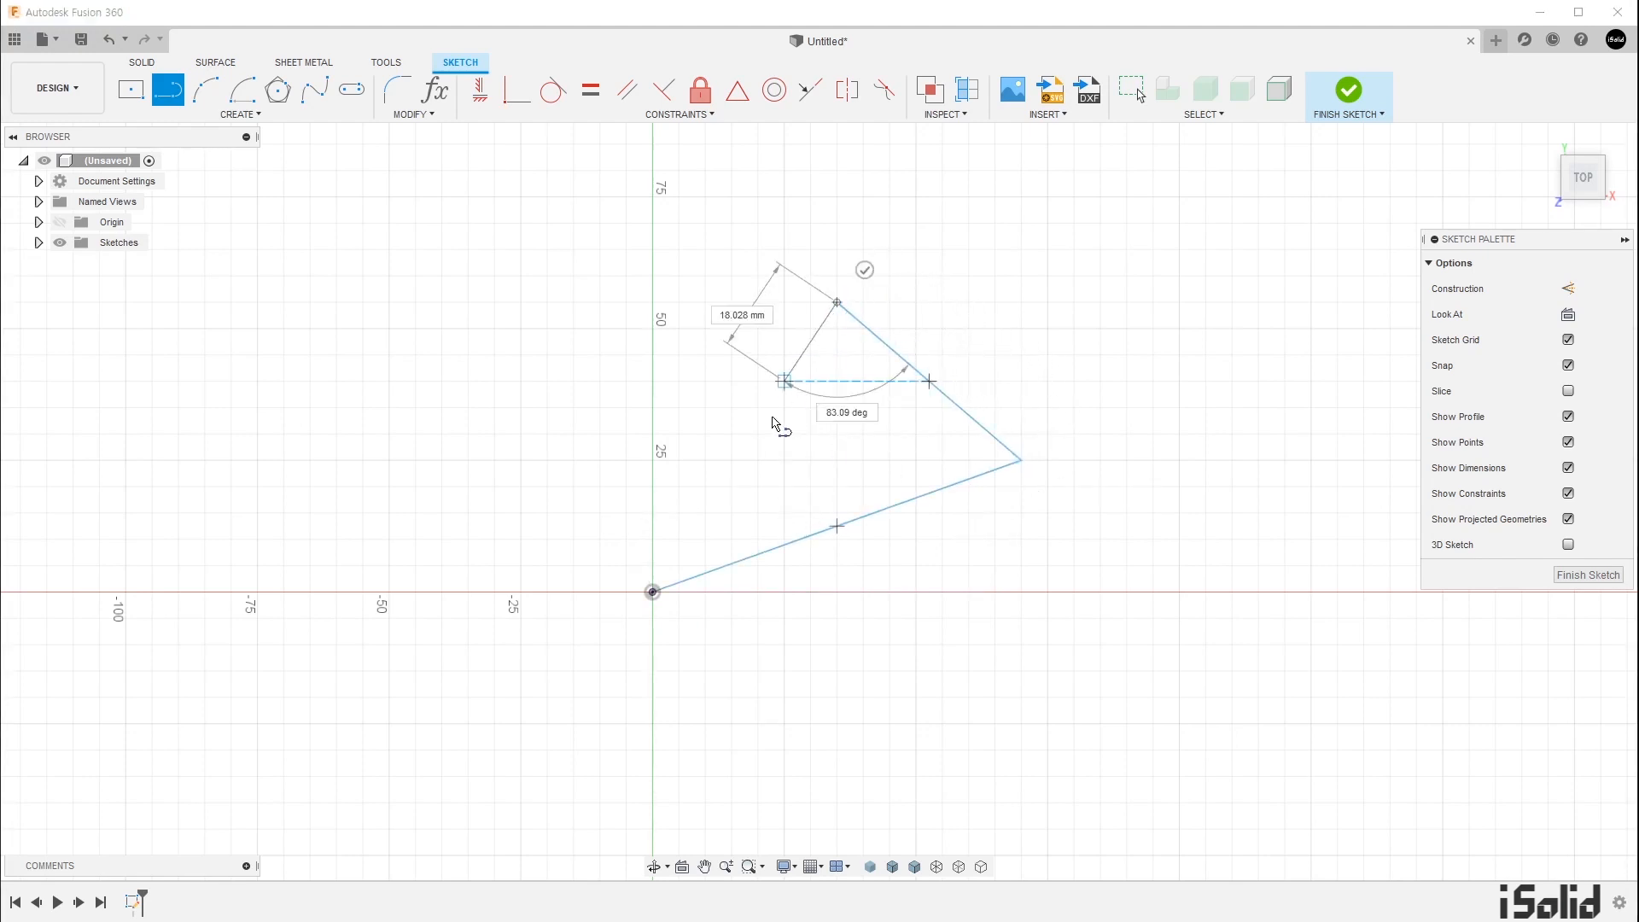
{"action": "left_click", "coordinate": [656, 591]}
{"action": "key", "text": "Escape"}
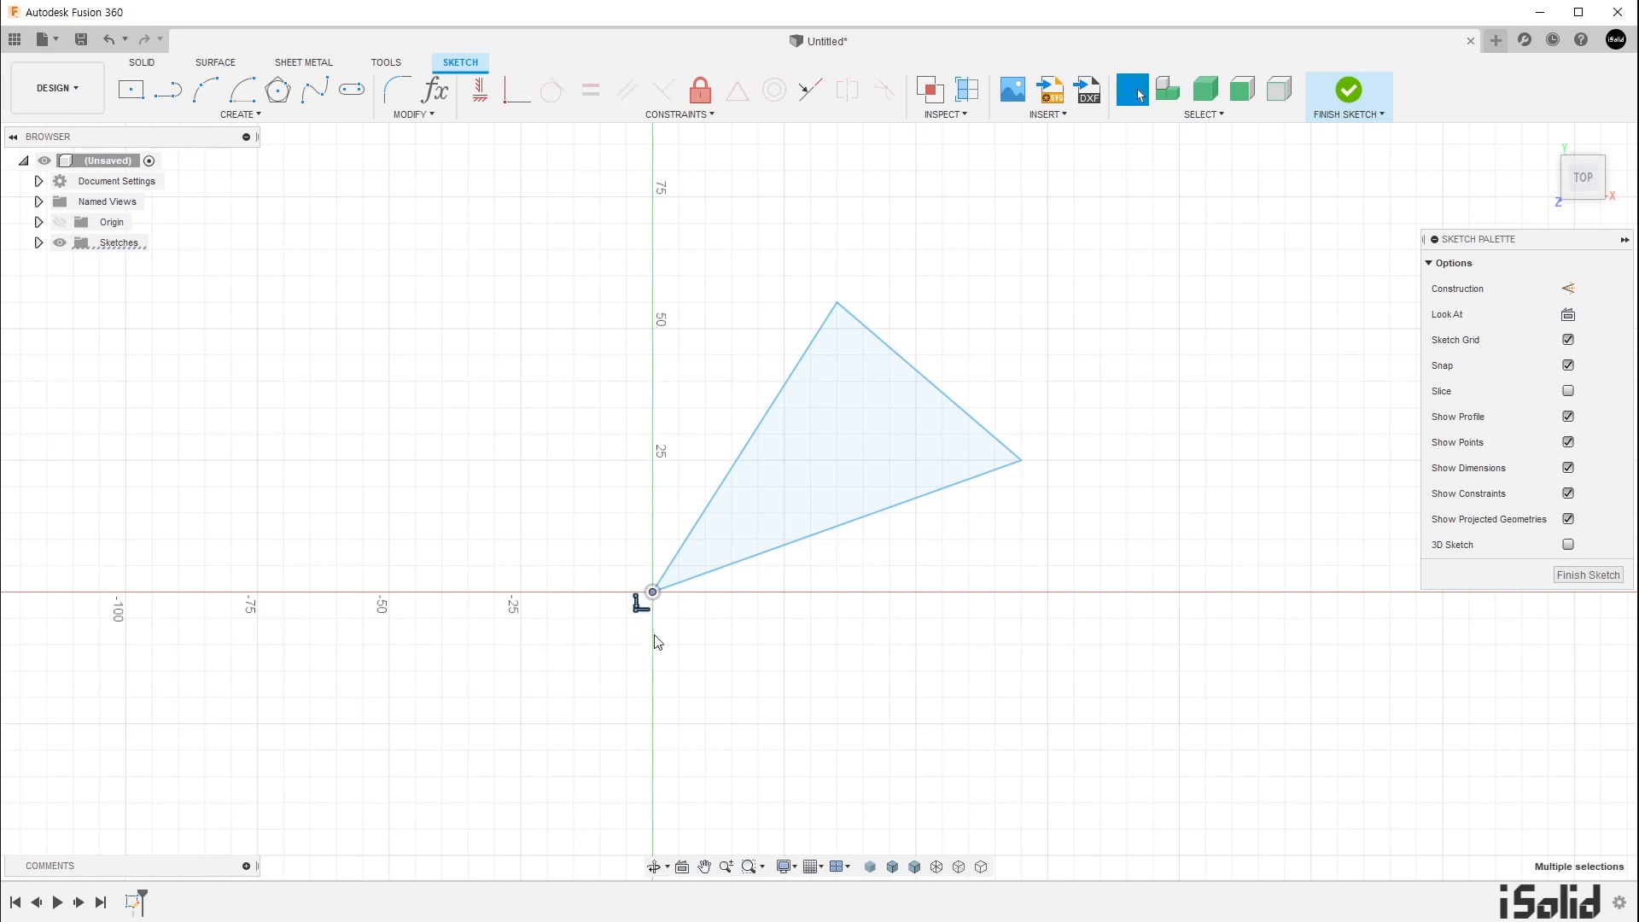
Step: Shift the triangle's upper corner to about (30, 50) mm and expand the Sketches folder in the browser
{"action": "left_click", "coordinate": [1022, 461]}
{"action": "mouse_move", "coordinate": [835, 304]}
{"action": "left_mouse_down"}
{"action": "mouse_move", "coordinate": [720, 293]}
{"action": "mouse_move", "coordinate": [838, 313]}
{"action": "mouse_move", "coordinate": [875, 297]}
{"action": "mouse_move", "coordinate": [823, 334]}
{"action": "left_mouse_up"}
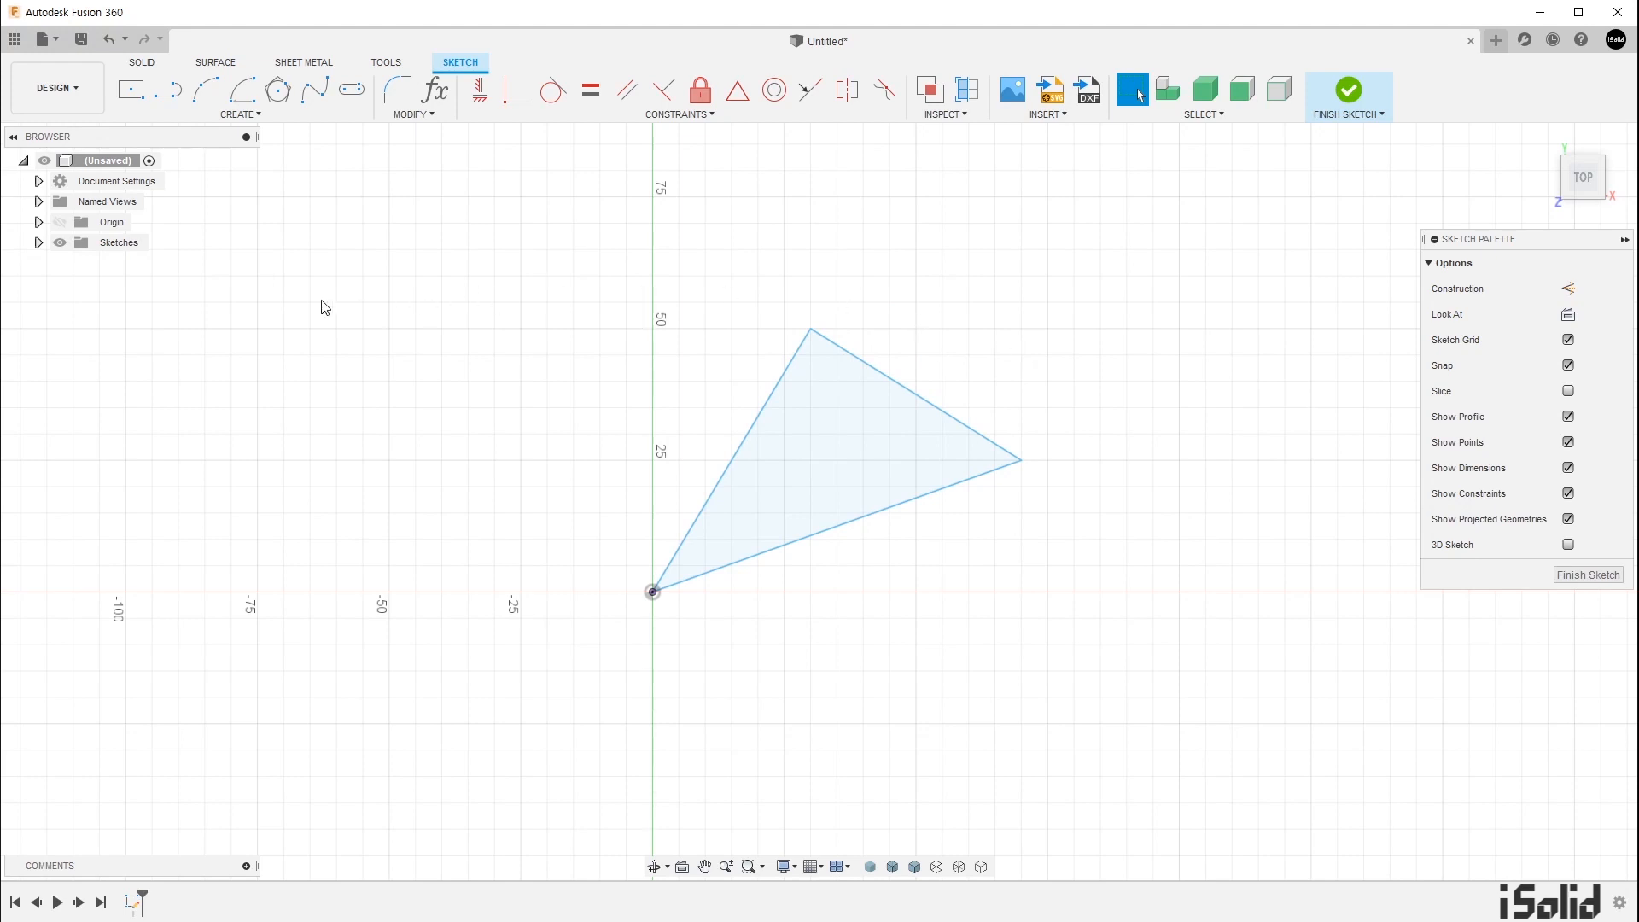
{"action": "left_click", "coordinate": [38, 243]}
Step: Preview the Aligned option on the triangle's lower sloped line, and give that line a horizontal dimension of 80 mm
{"action": "key", "text": "d"}
{"action": "left_click", "coordinate": [852, 531]}
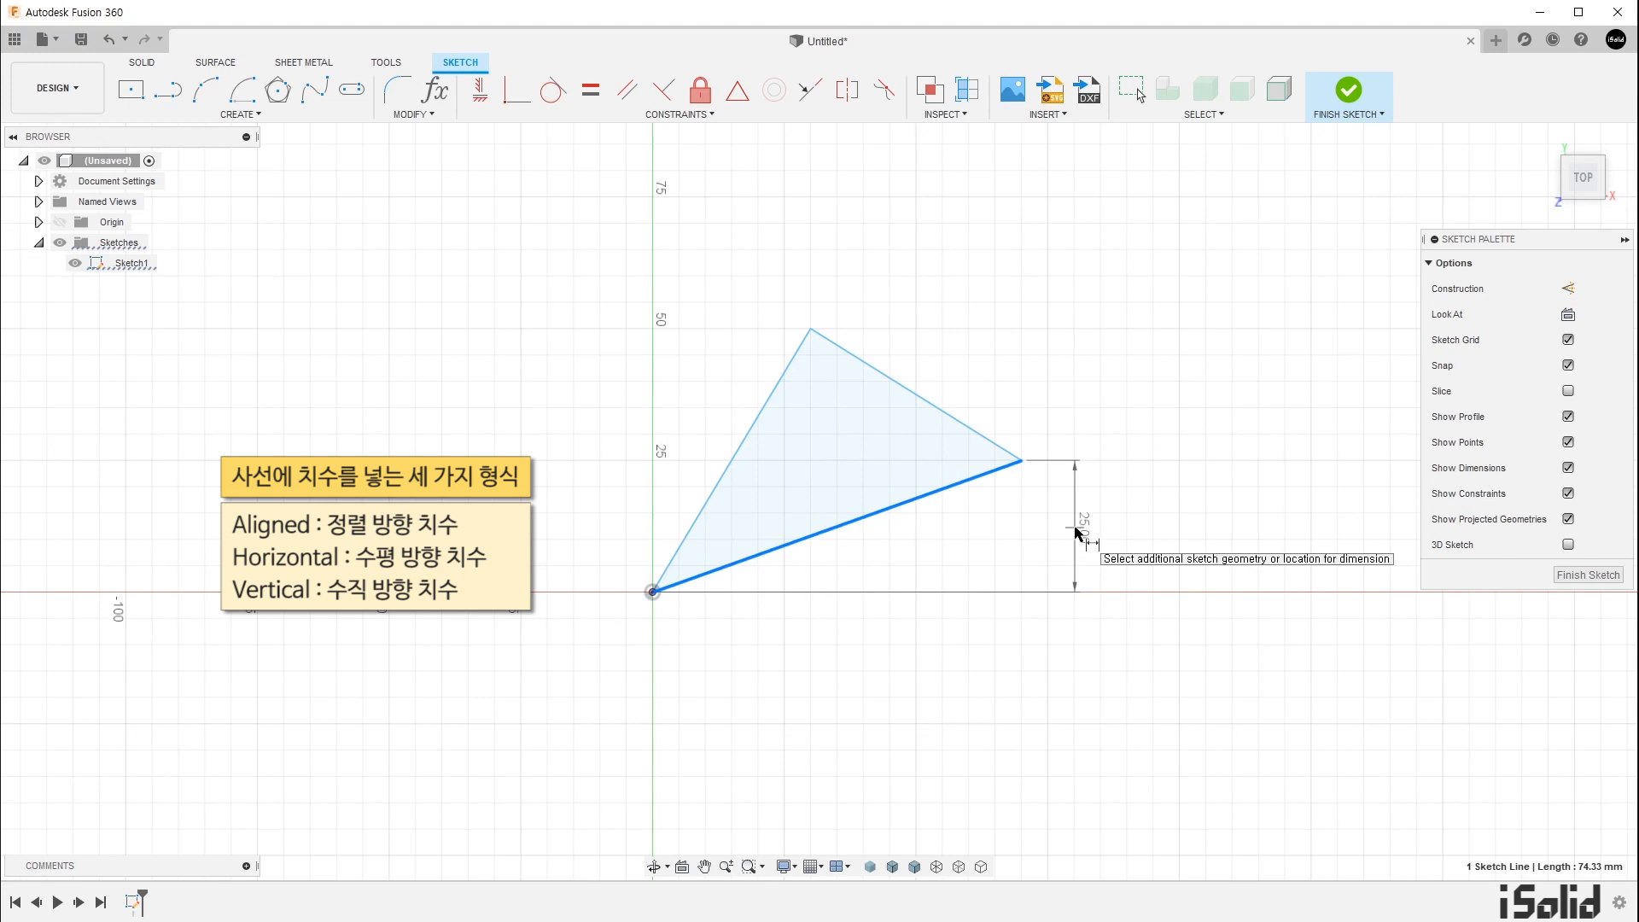
{"action": "right_click", "coordinate": [1078, 534]}
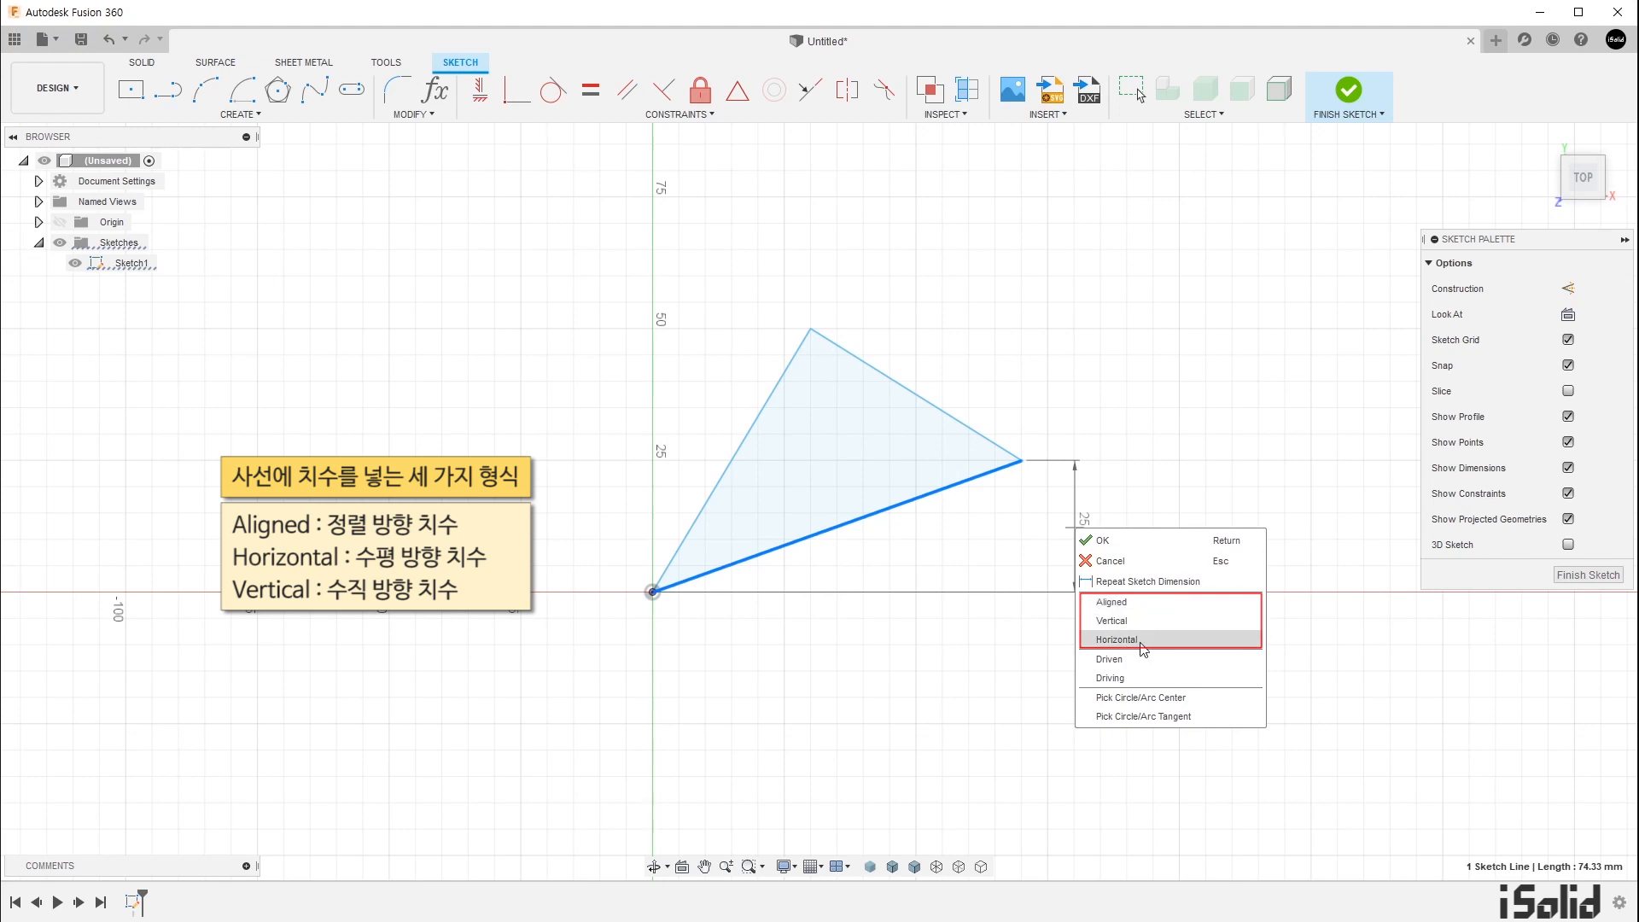
{"action": "left_click", "coordinate": [1111, 602]}
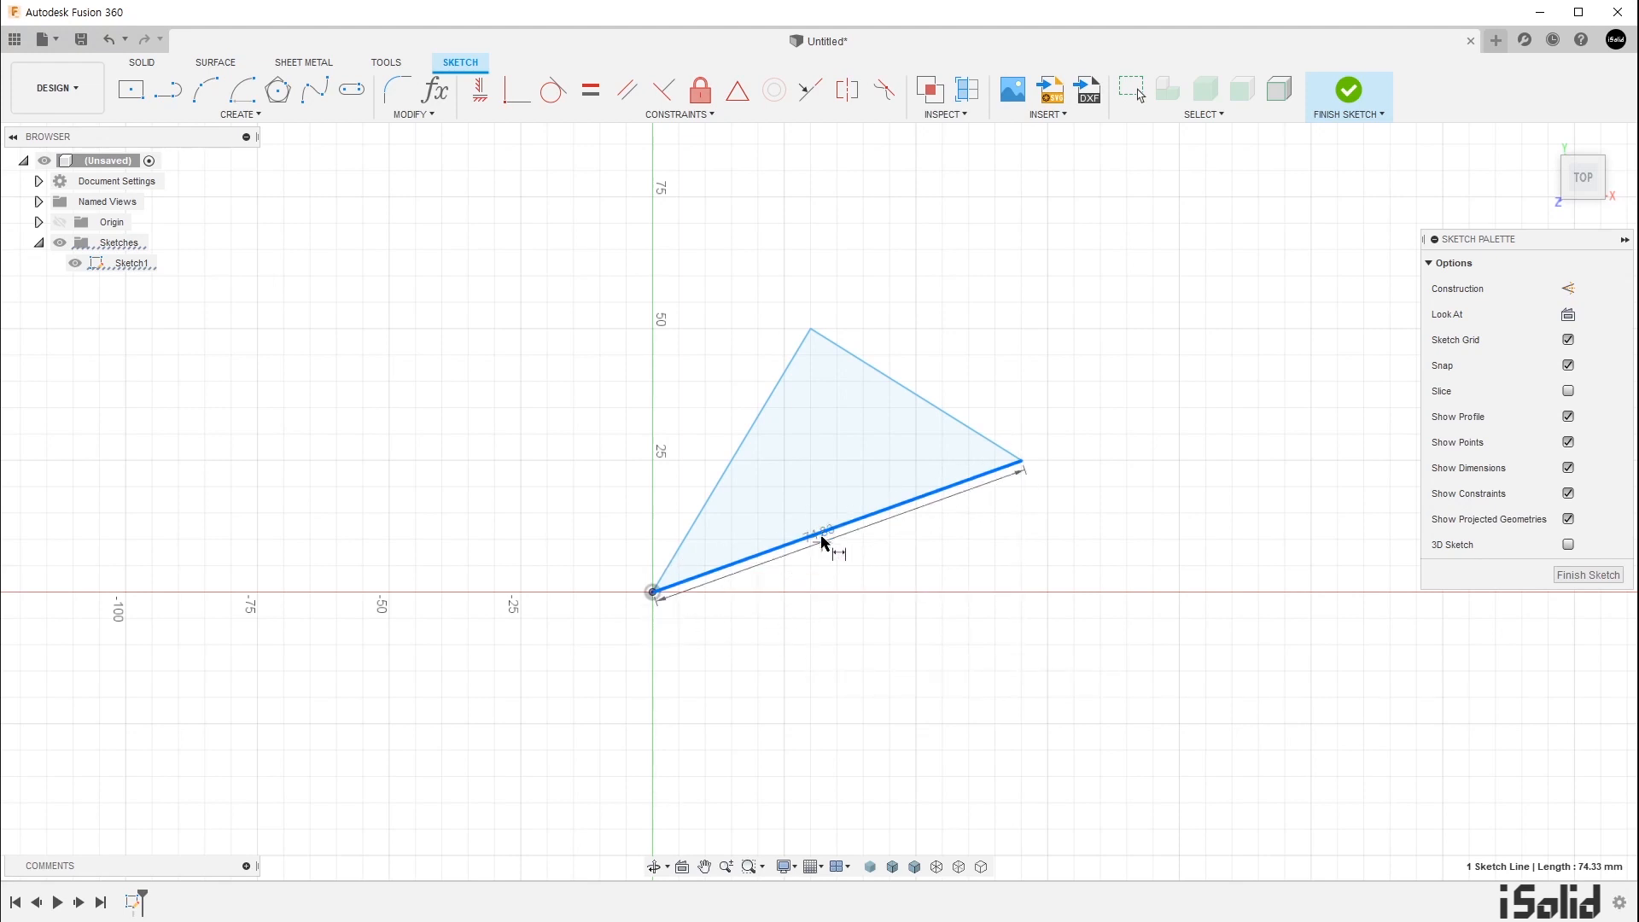
{"action": "left_click", "coordinate": [821, 651]}
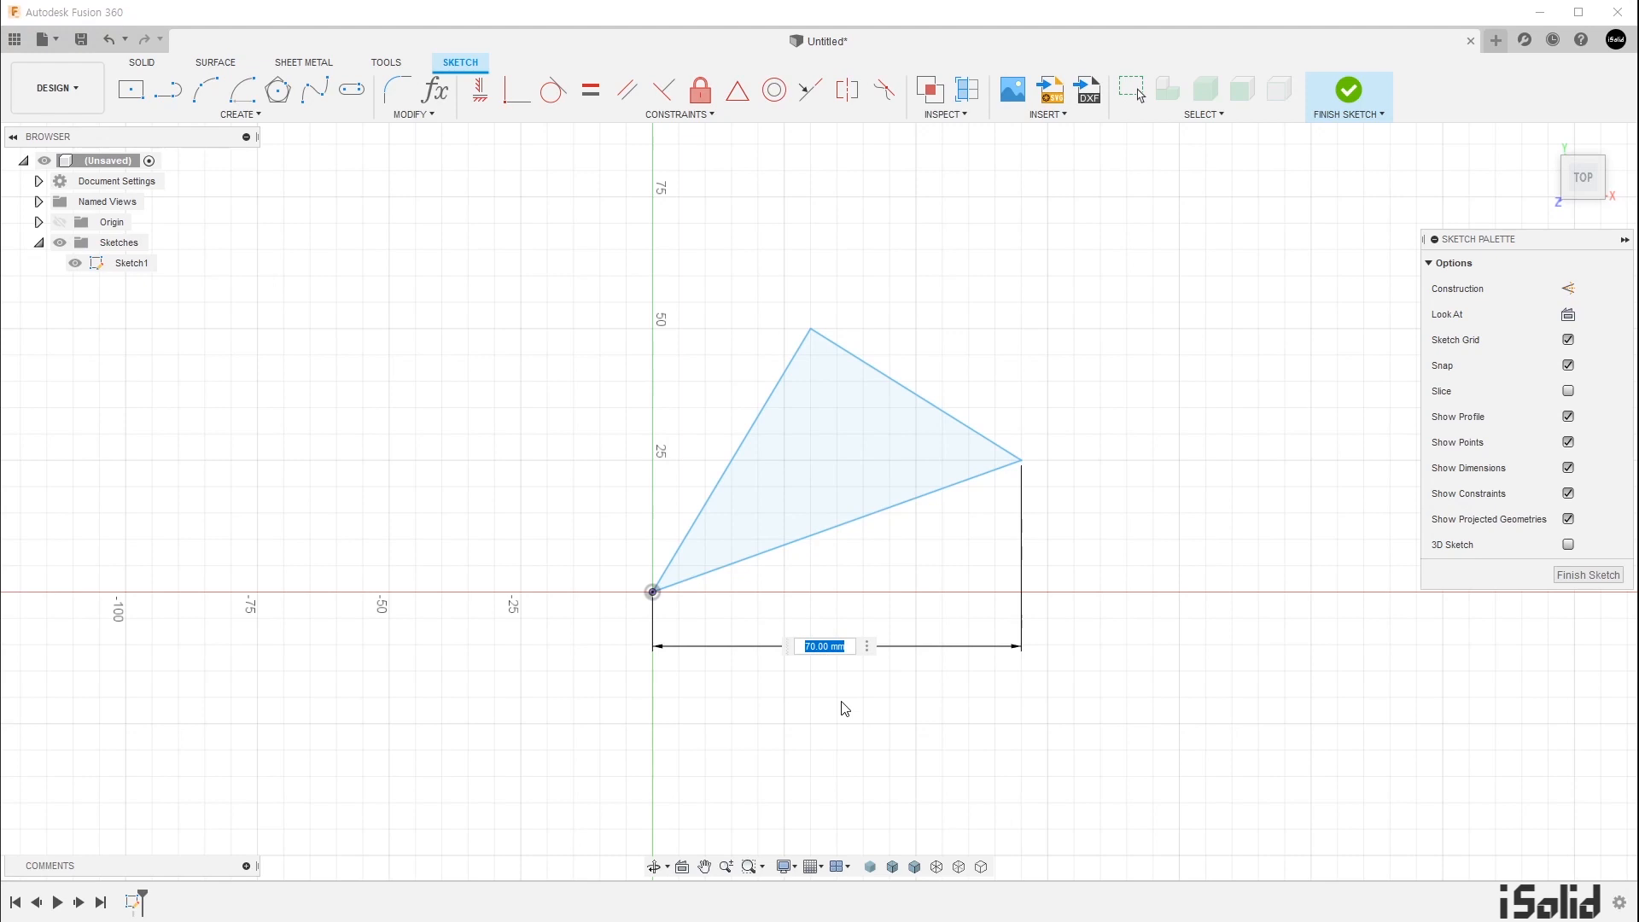
{"action": "type", "text": "80"}
{"action": "key", "text": "Return"}
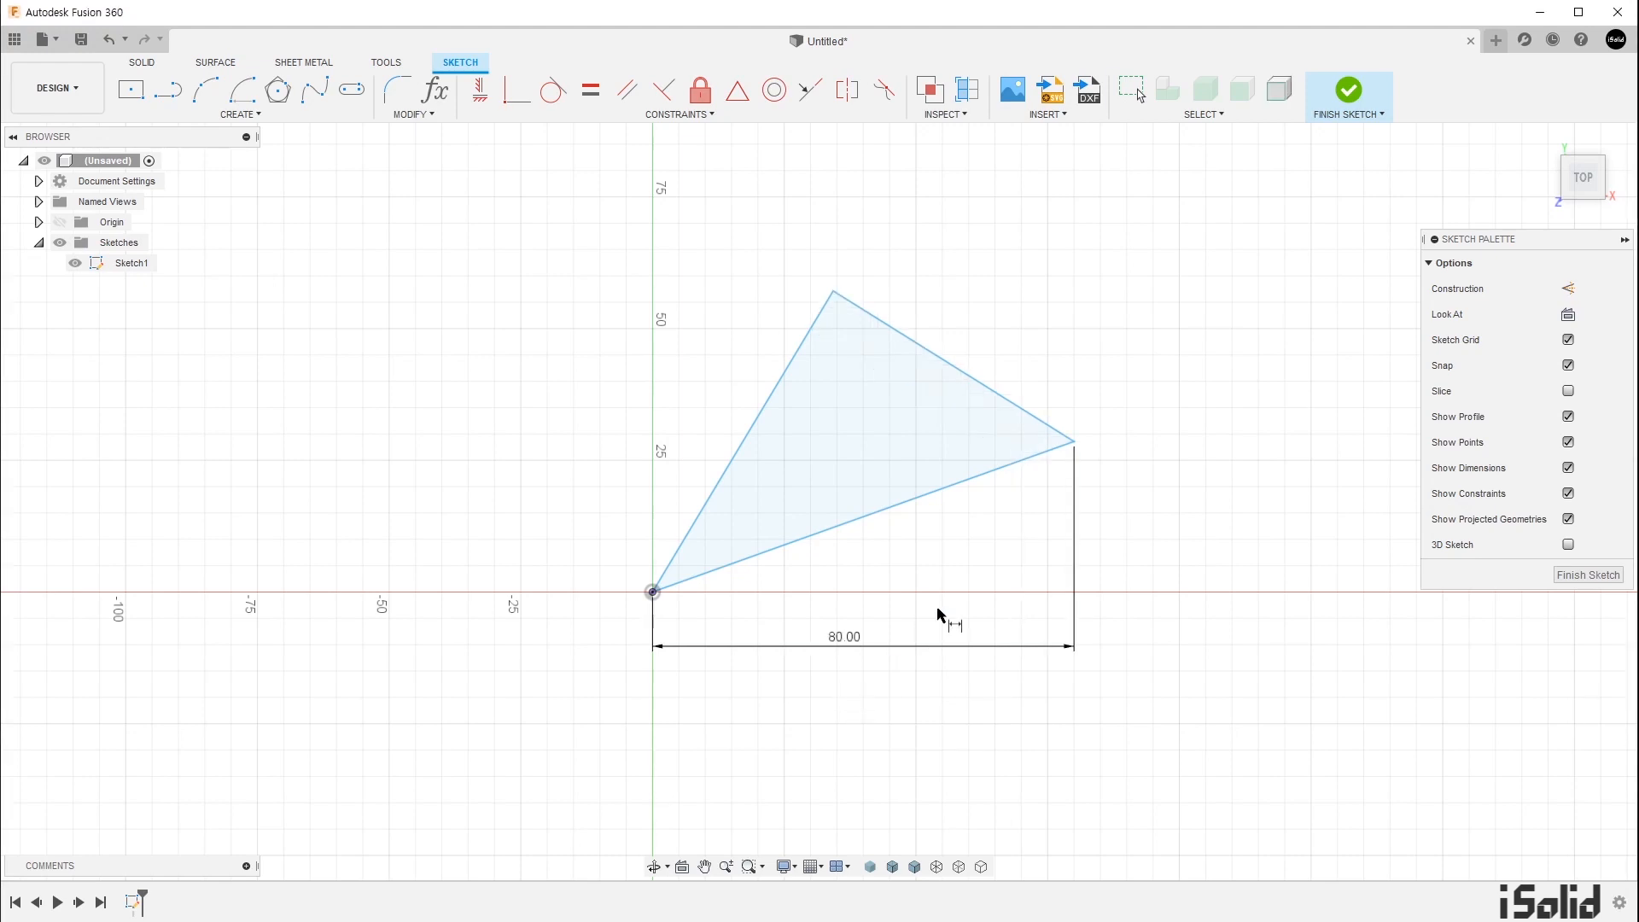
{"action": "key", "text": "Escape"}
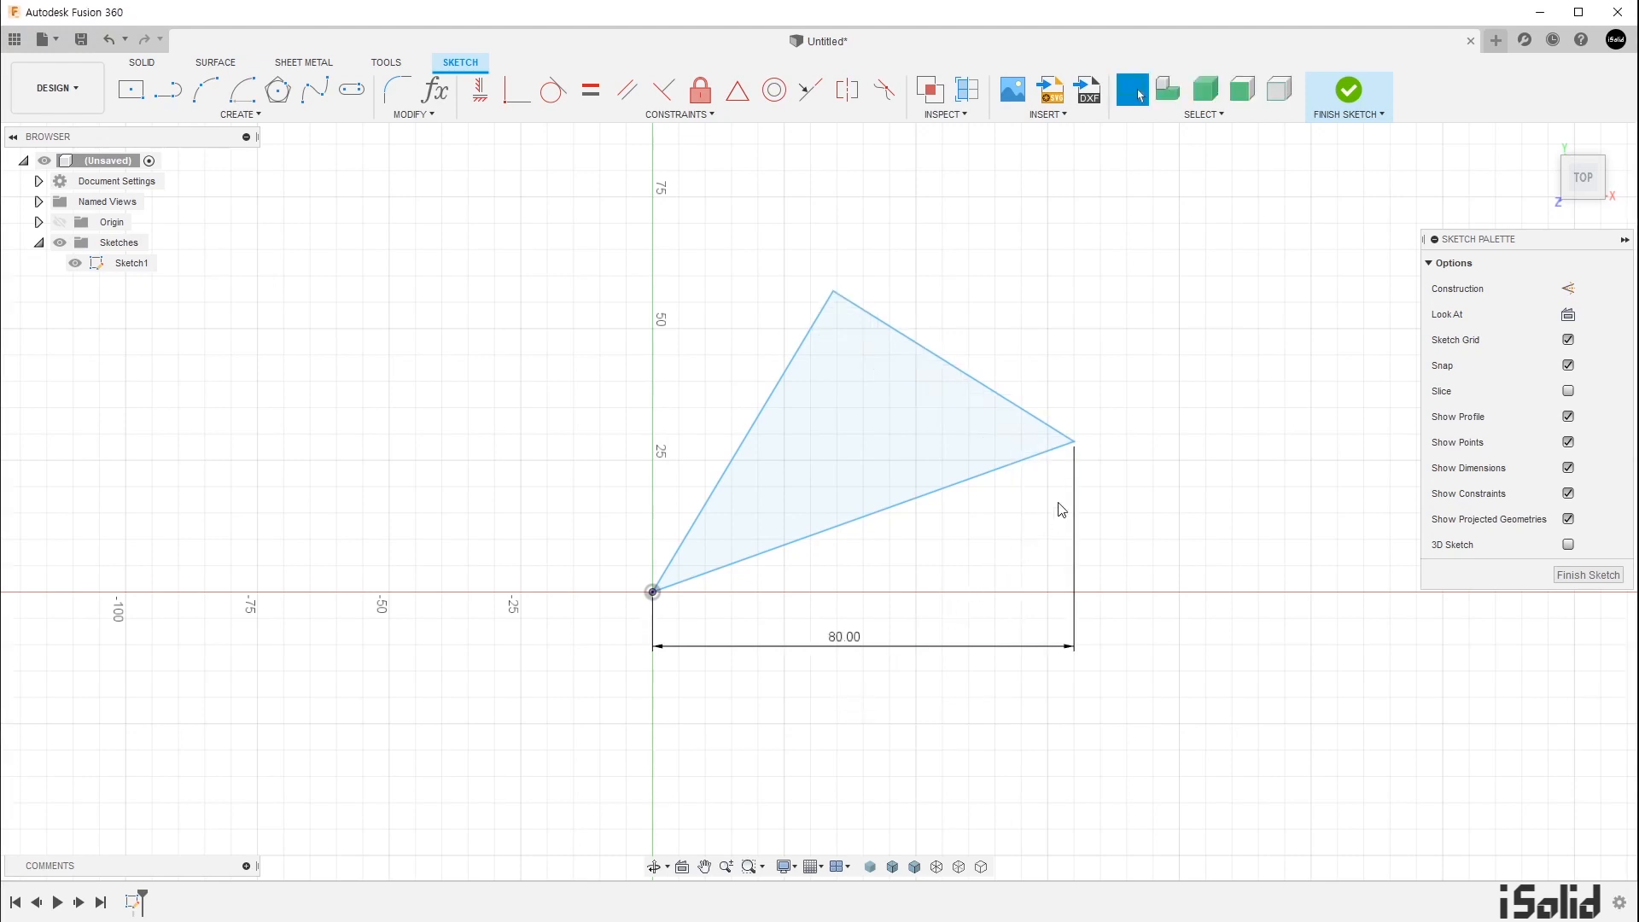
Step: Shift the triangle's outer corner vertically, and give the lower sloped line a vertical dimension of 30 mm
{"action": "left_click", "coordinate": [1074, 437]}
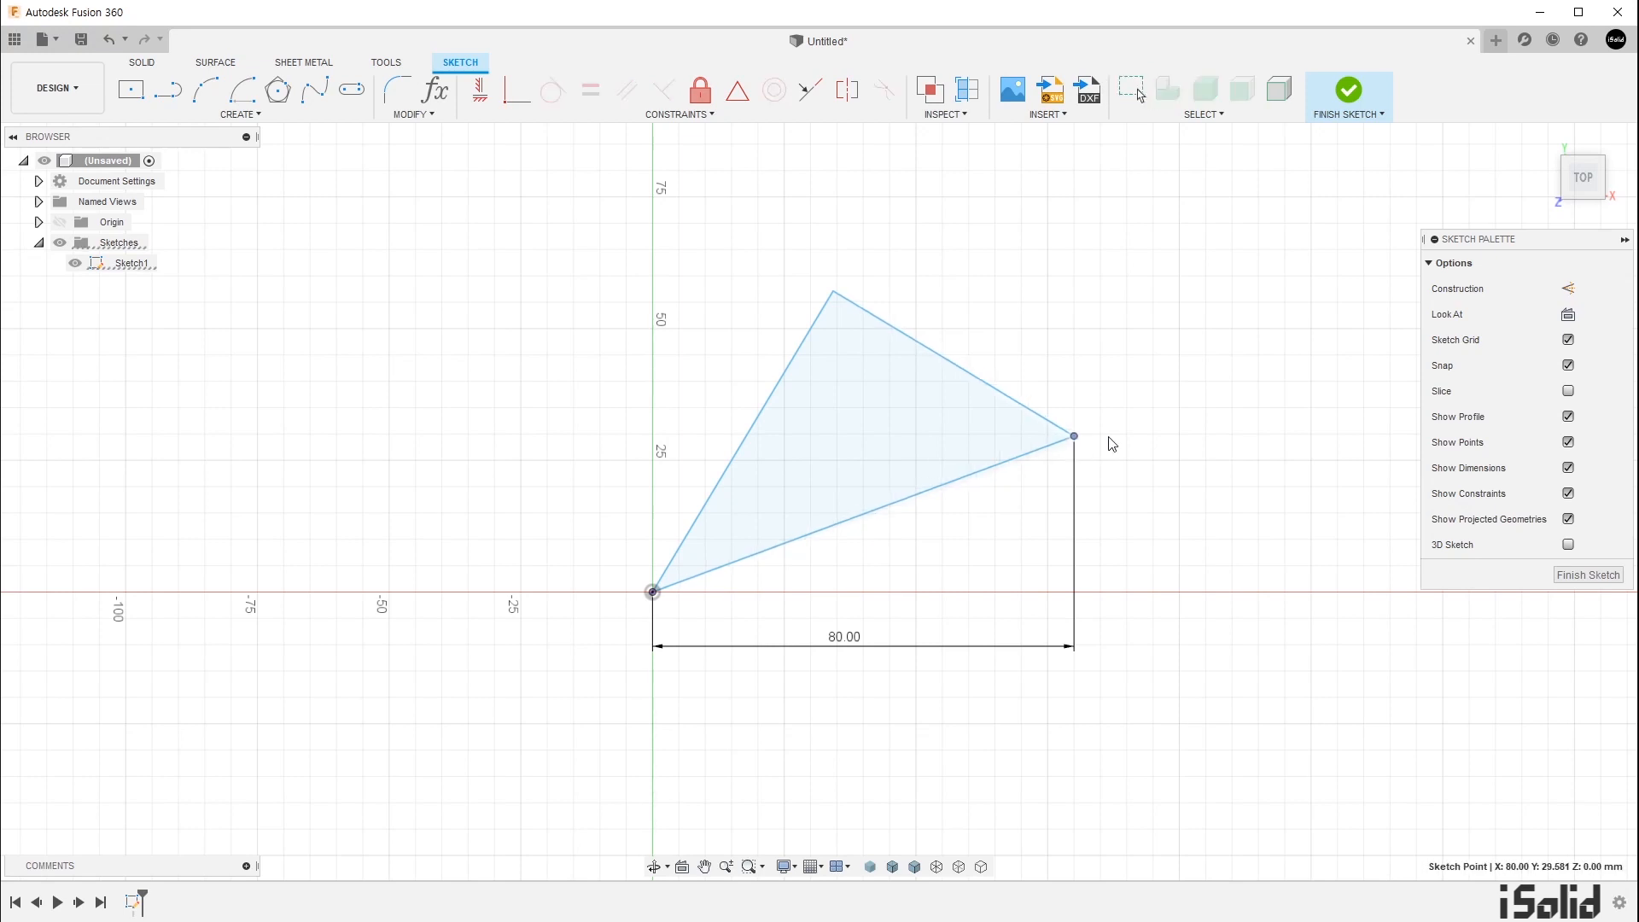
{"action": "left_click_drag", "start_coordinate": [1194, 443], "coordinate": [1107, 466]}
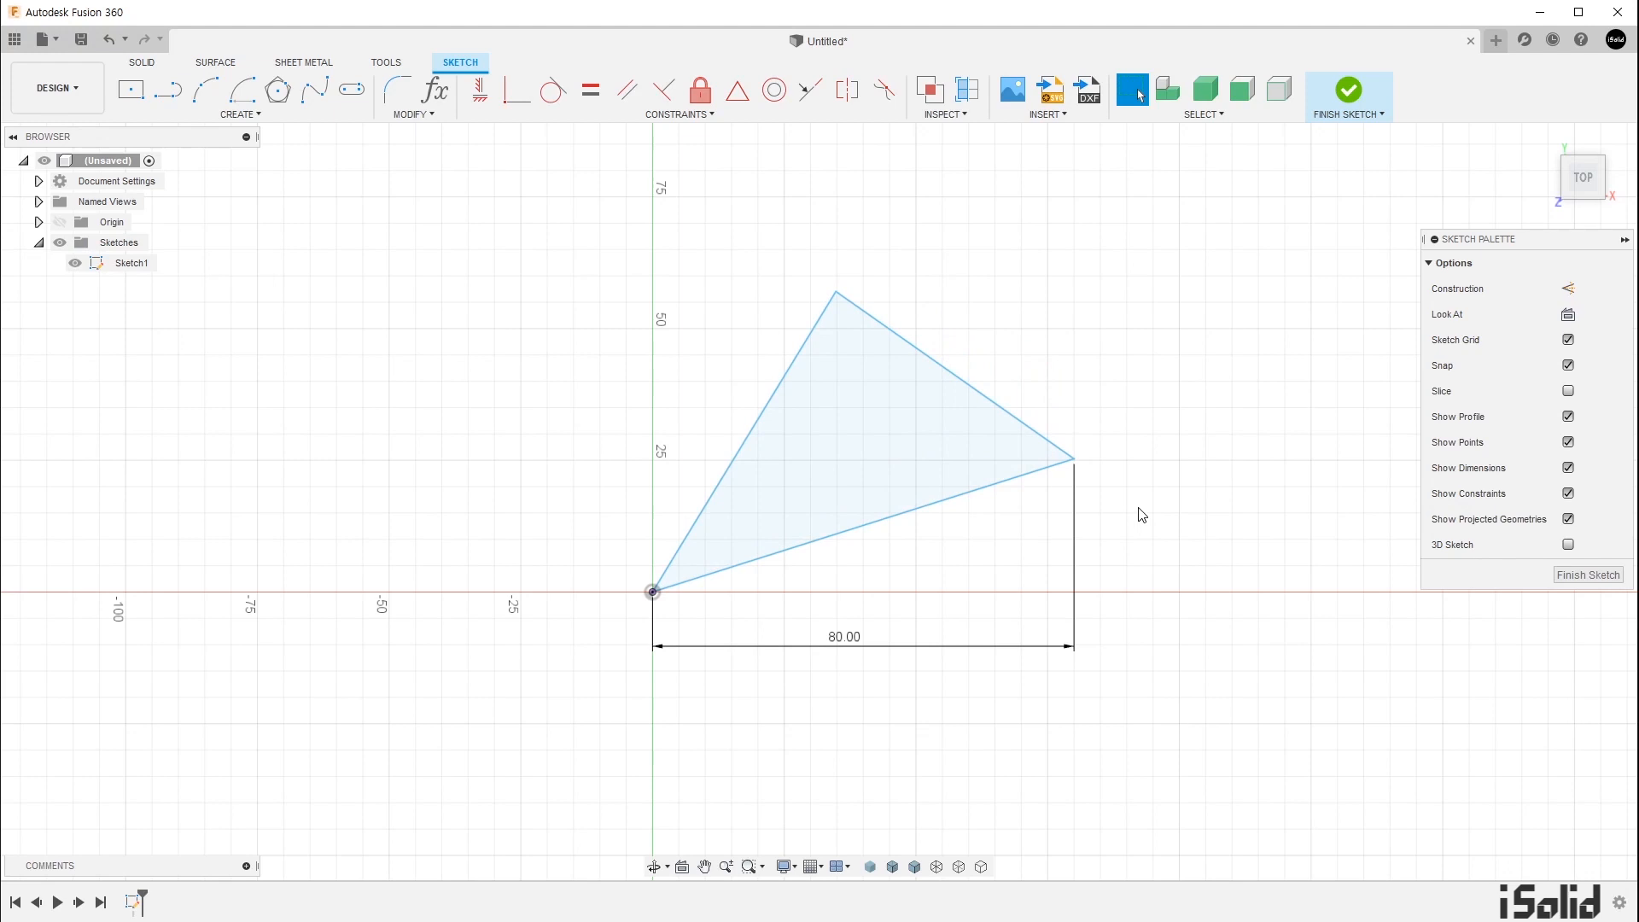
{"action": "key", "text": "d"}
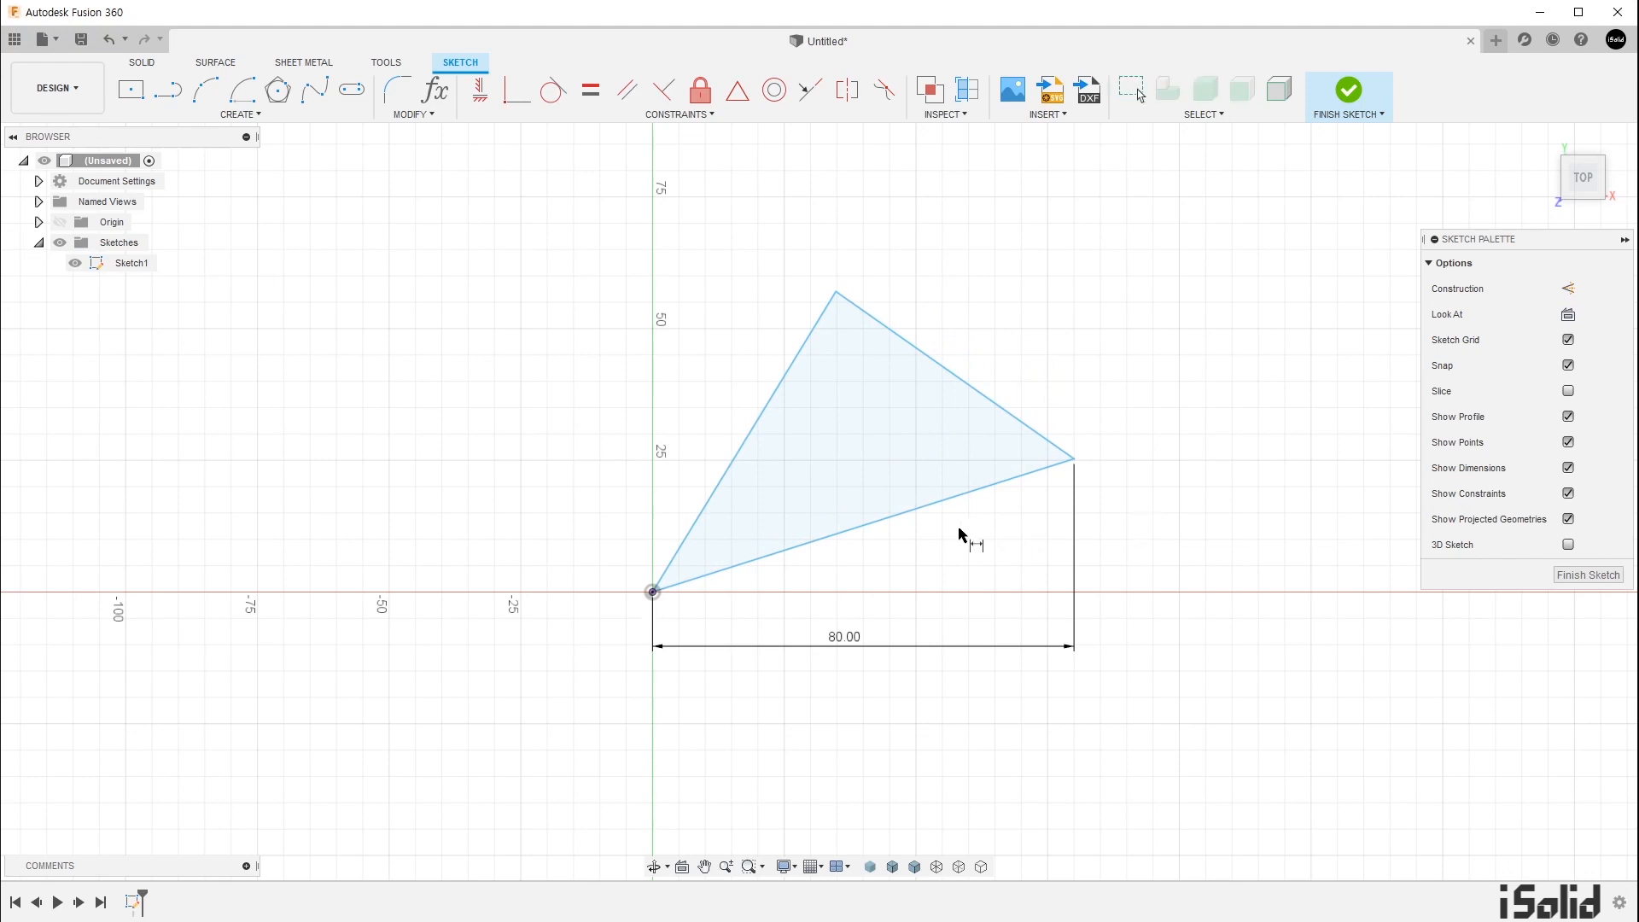
{"action": "left_click", "coordinate": [905, 526]}
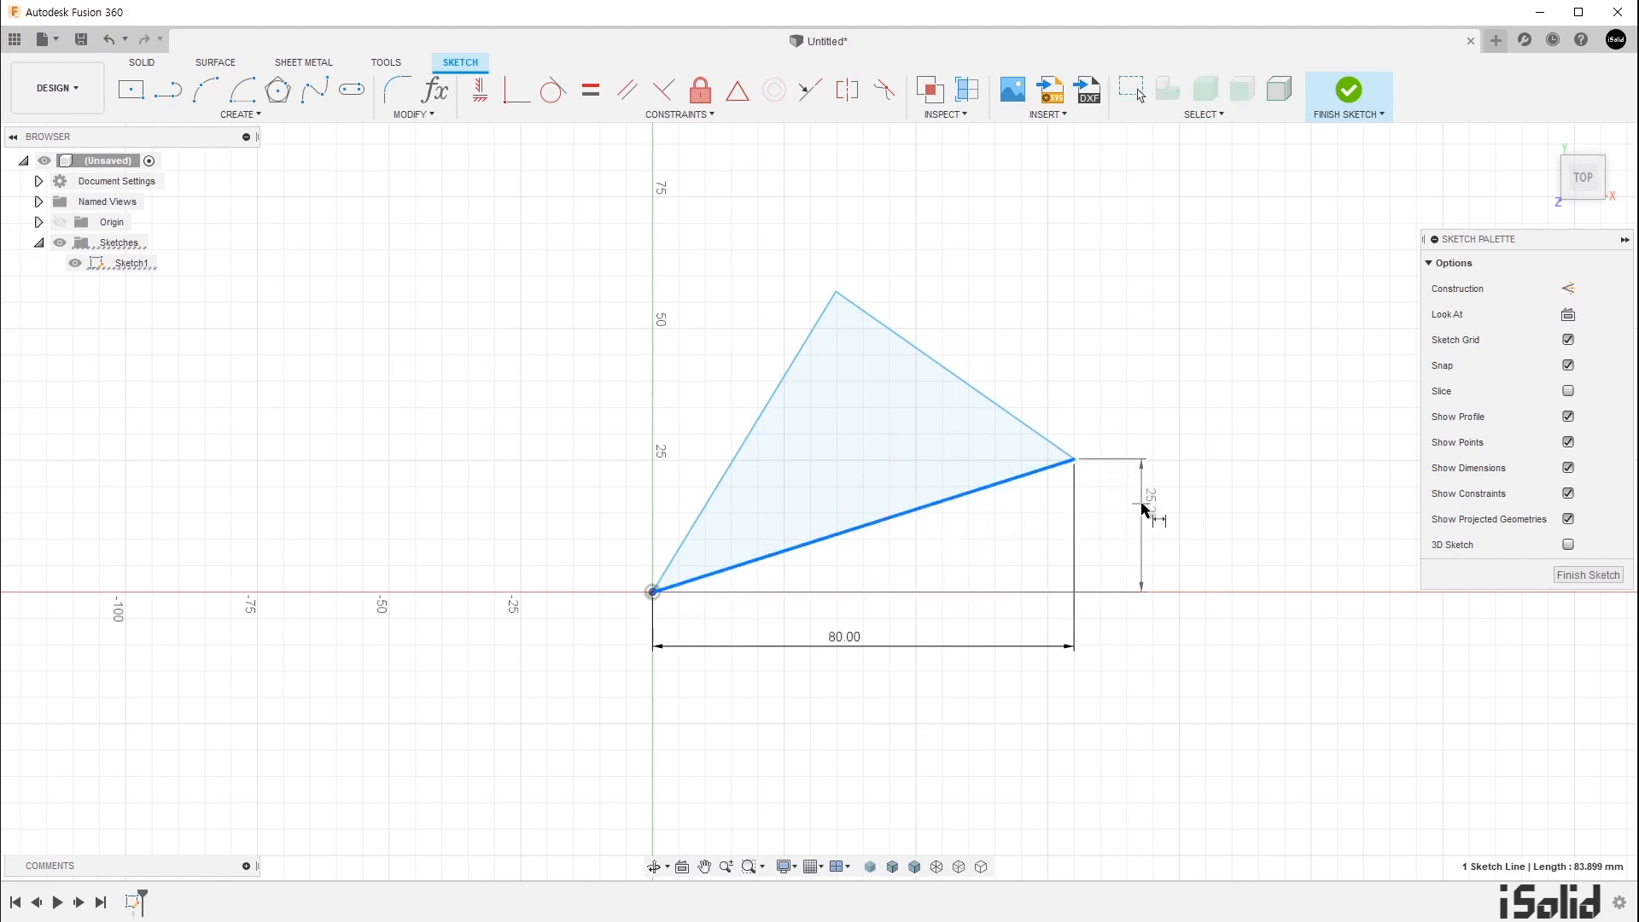
{"action": "left_click", "coordinate": [1144, 523]}
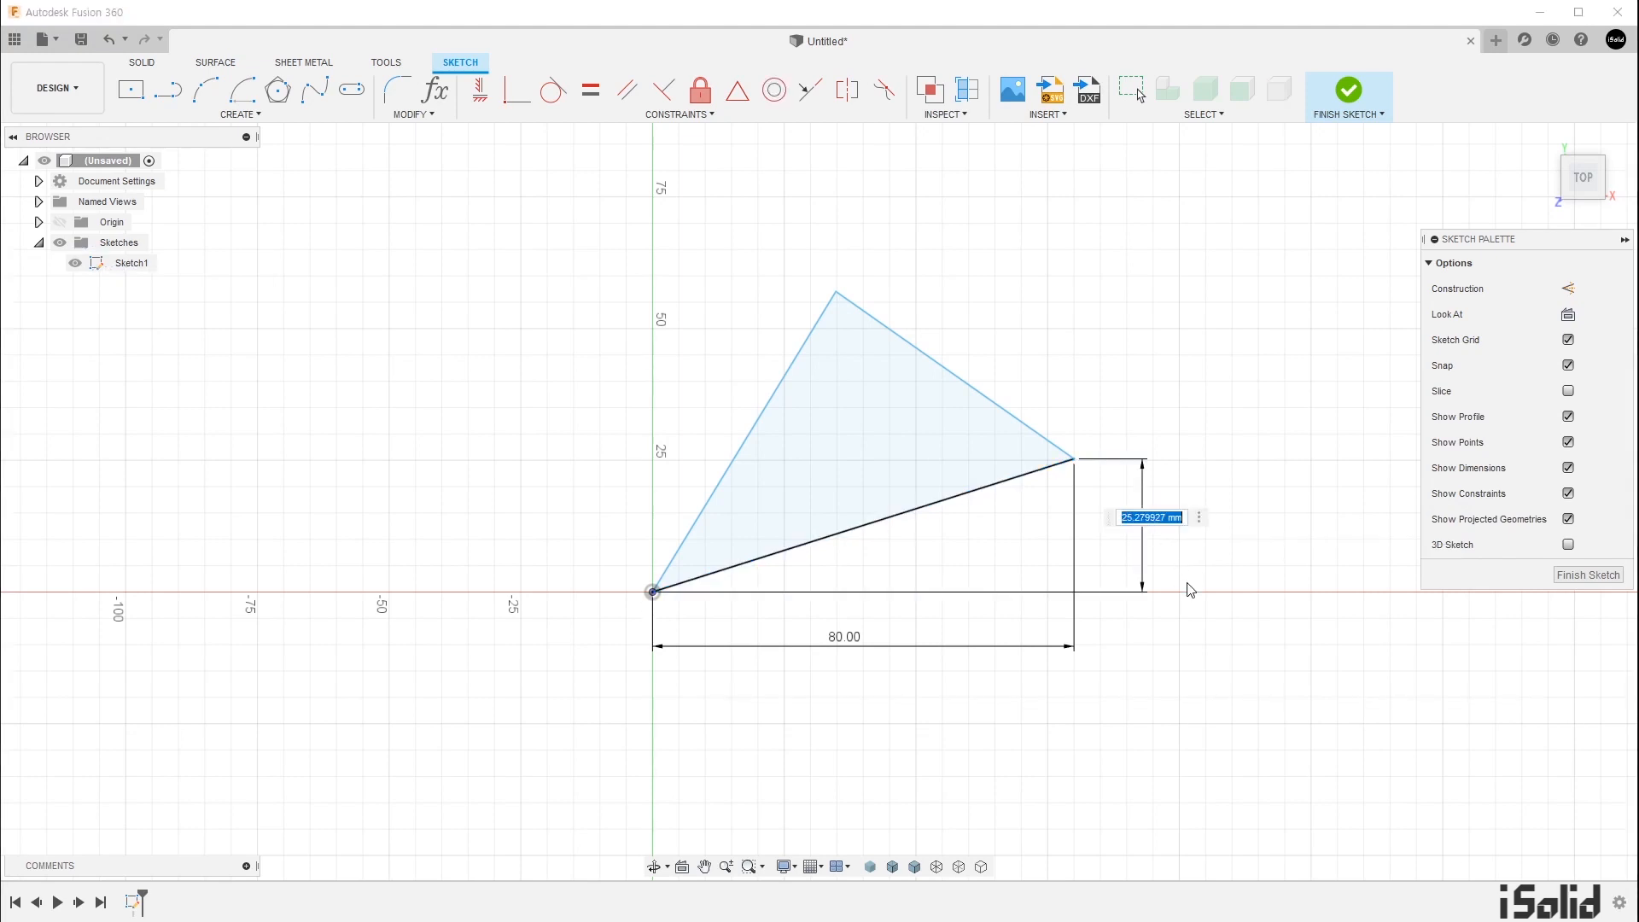
{"action": "type", "text": "30"}
{"action": "key", "text": "Return"}
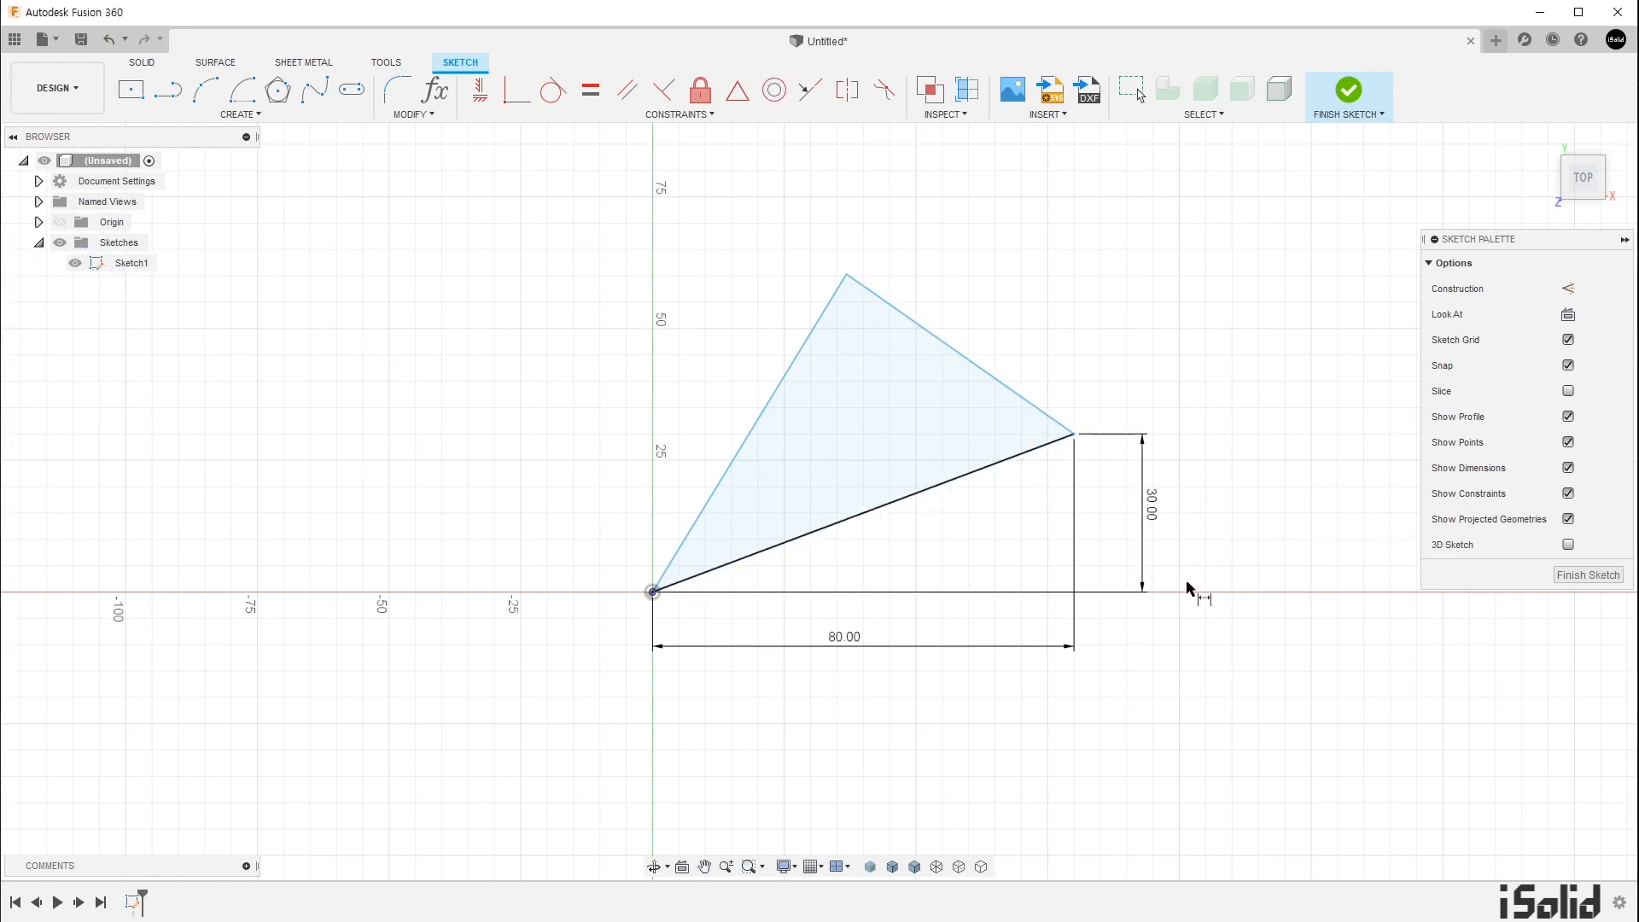
{"action": "key", "text": "Escape"}
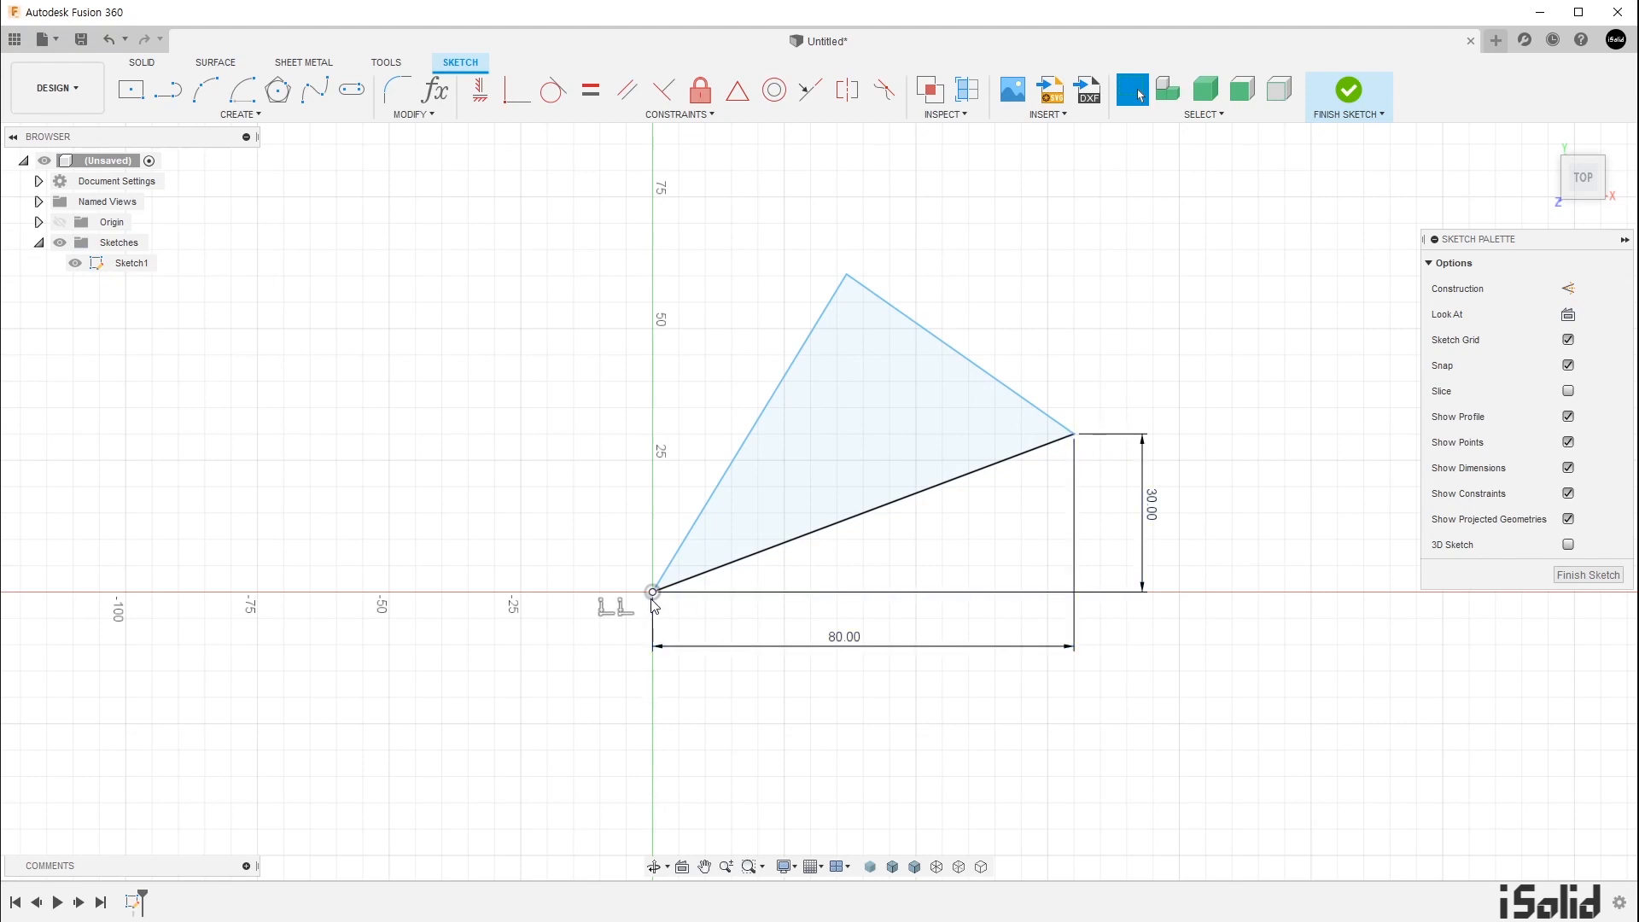
Step: Add a 30° angular dimension between the two triangle lines that meet at the origin
{"action": "left_click", "coordinate": [867, 493]}
{"action": "key", "text": "d"}
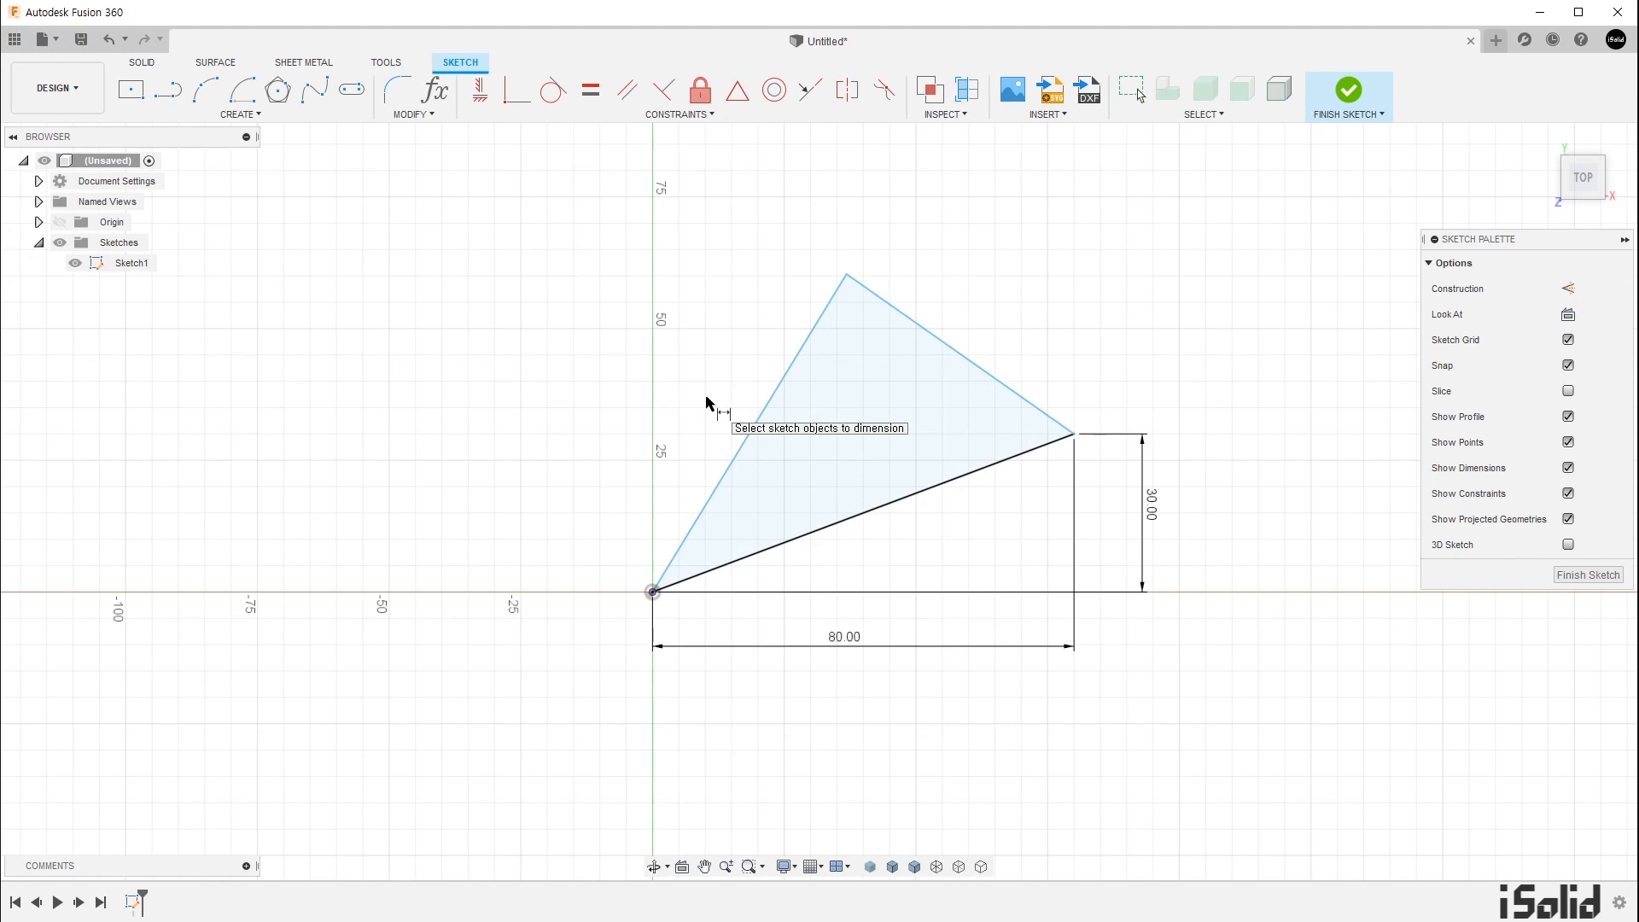
{"action": "left_click", "coordinate": [808, 534]}
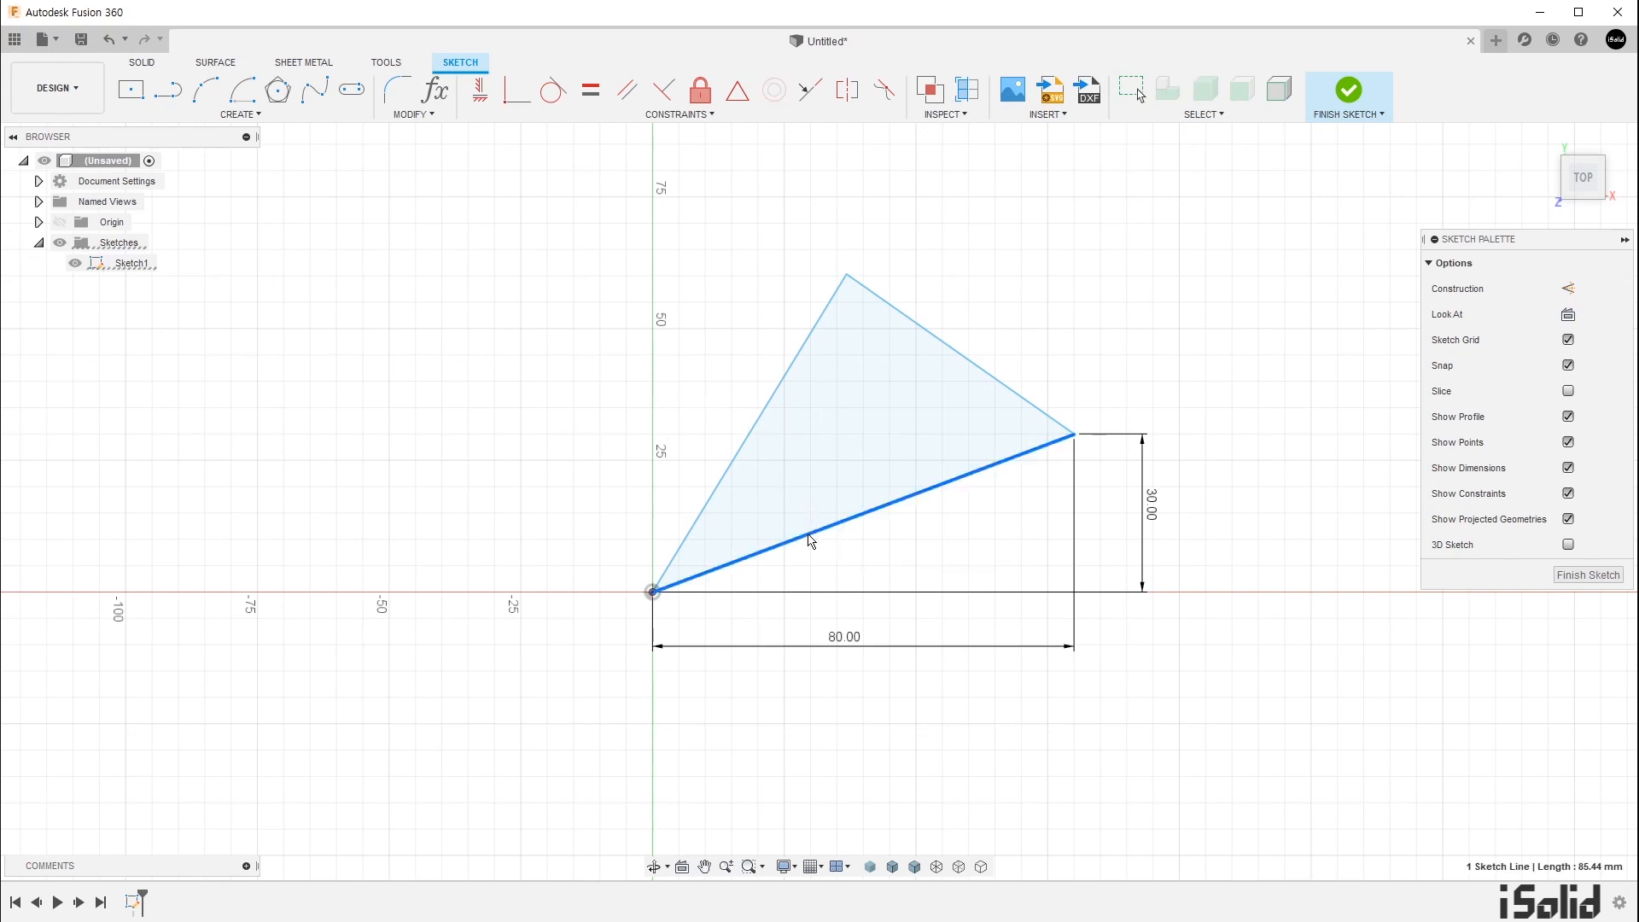
{"action": "left_click", "coordinate": [754, 437]}
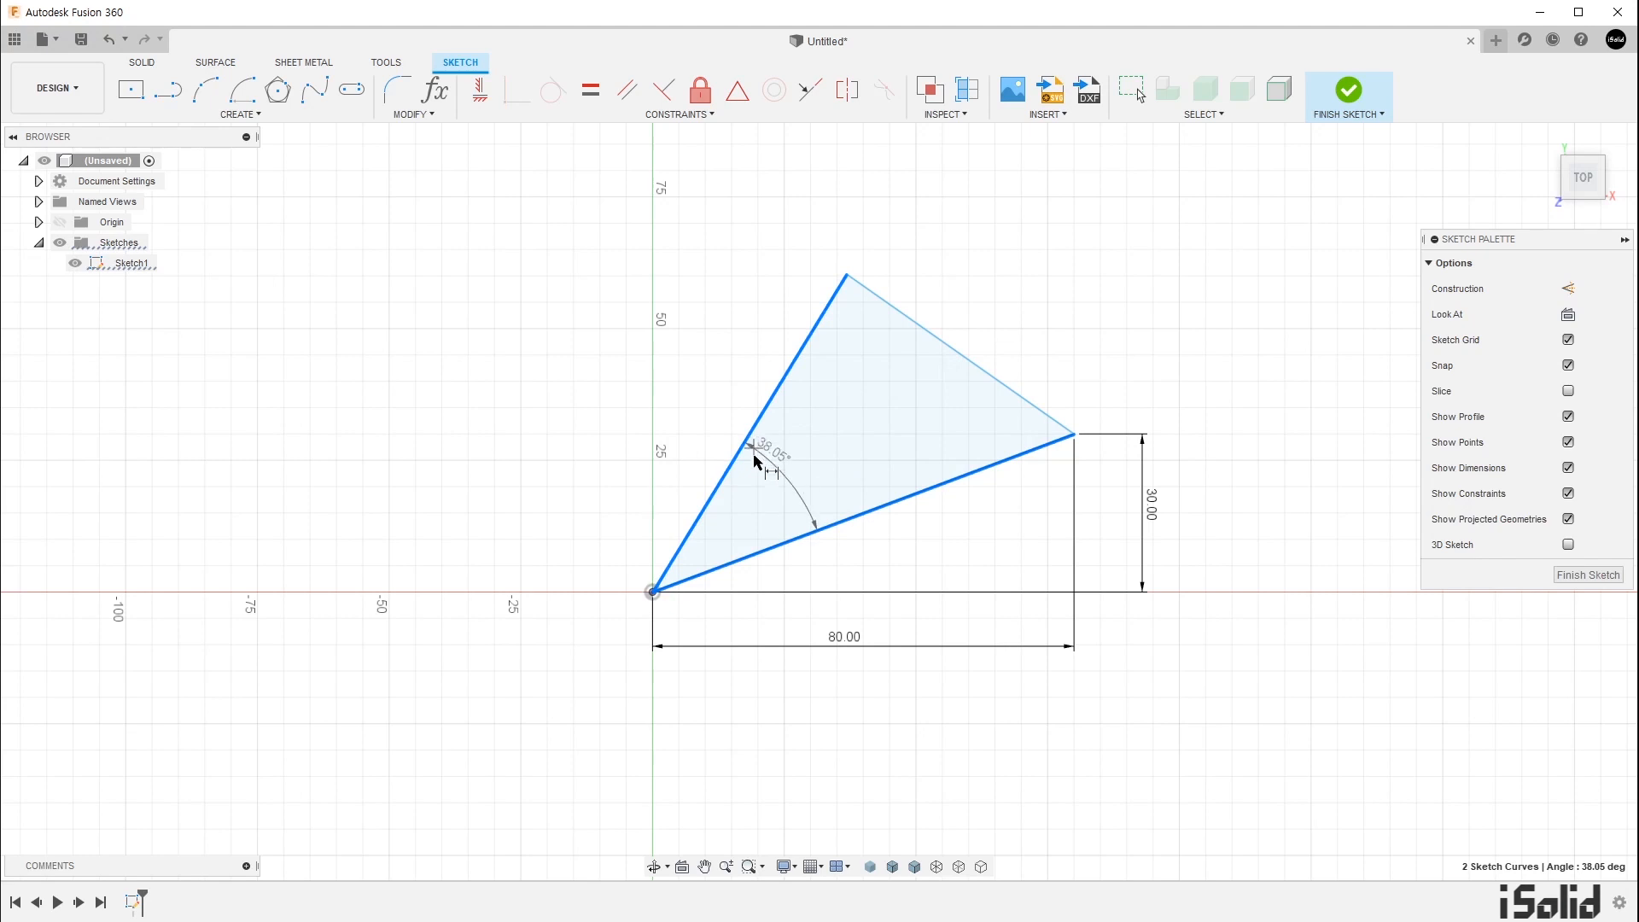
{"action": "left_click", "coordinate": [755, 507]}
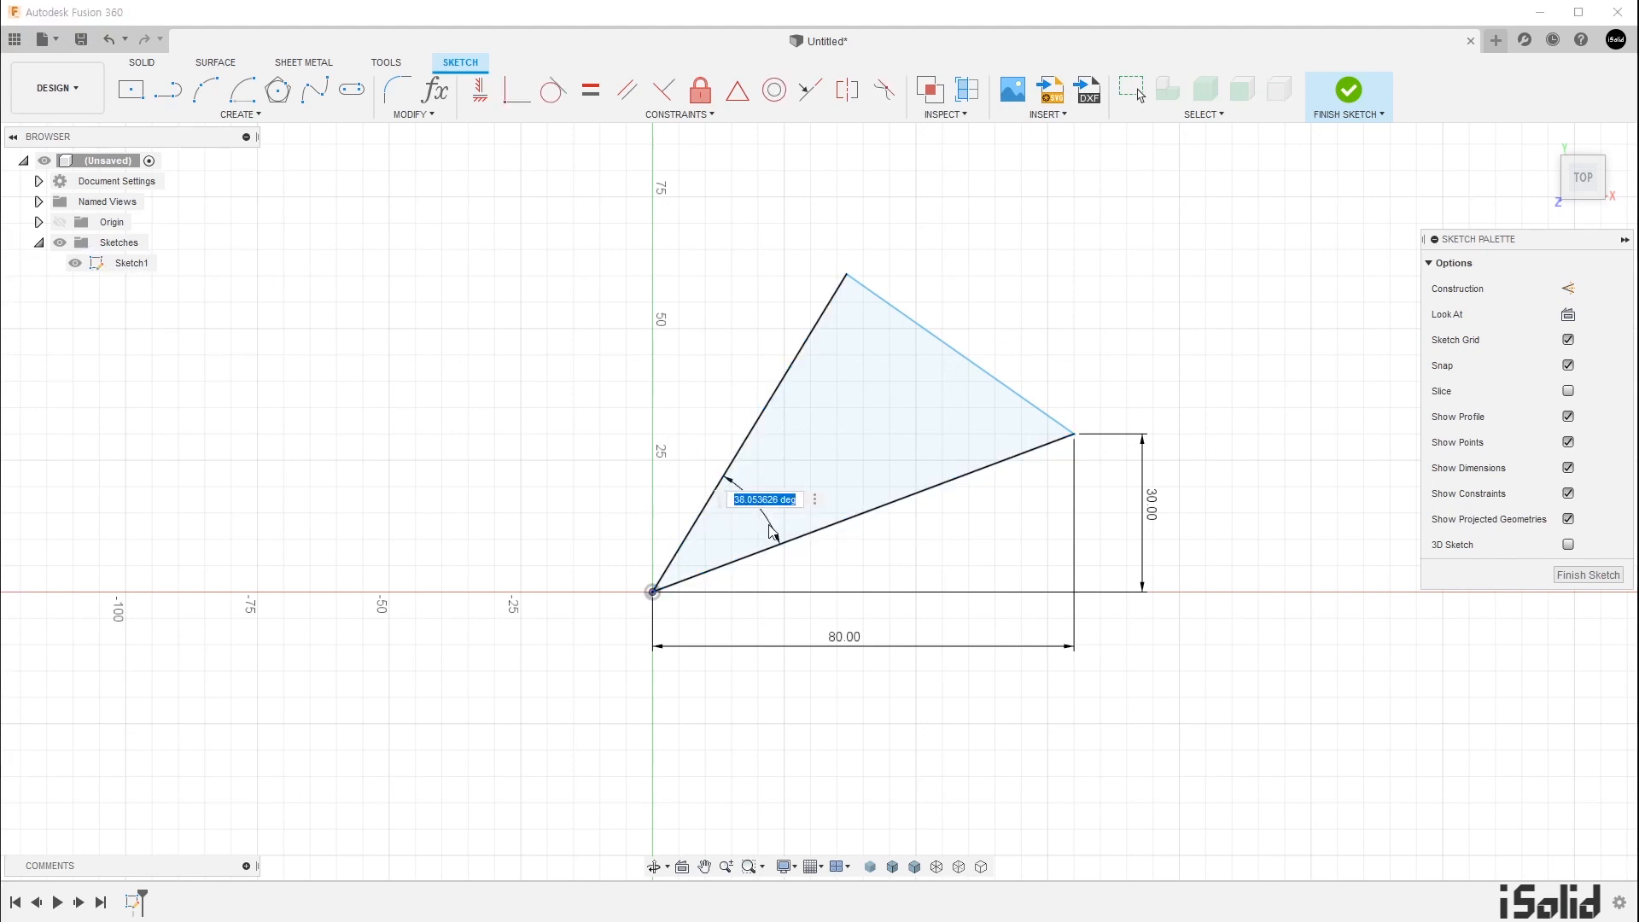
{"action": "type", "text": "30"}
{"action": "key", "text": "Return"}
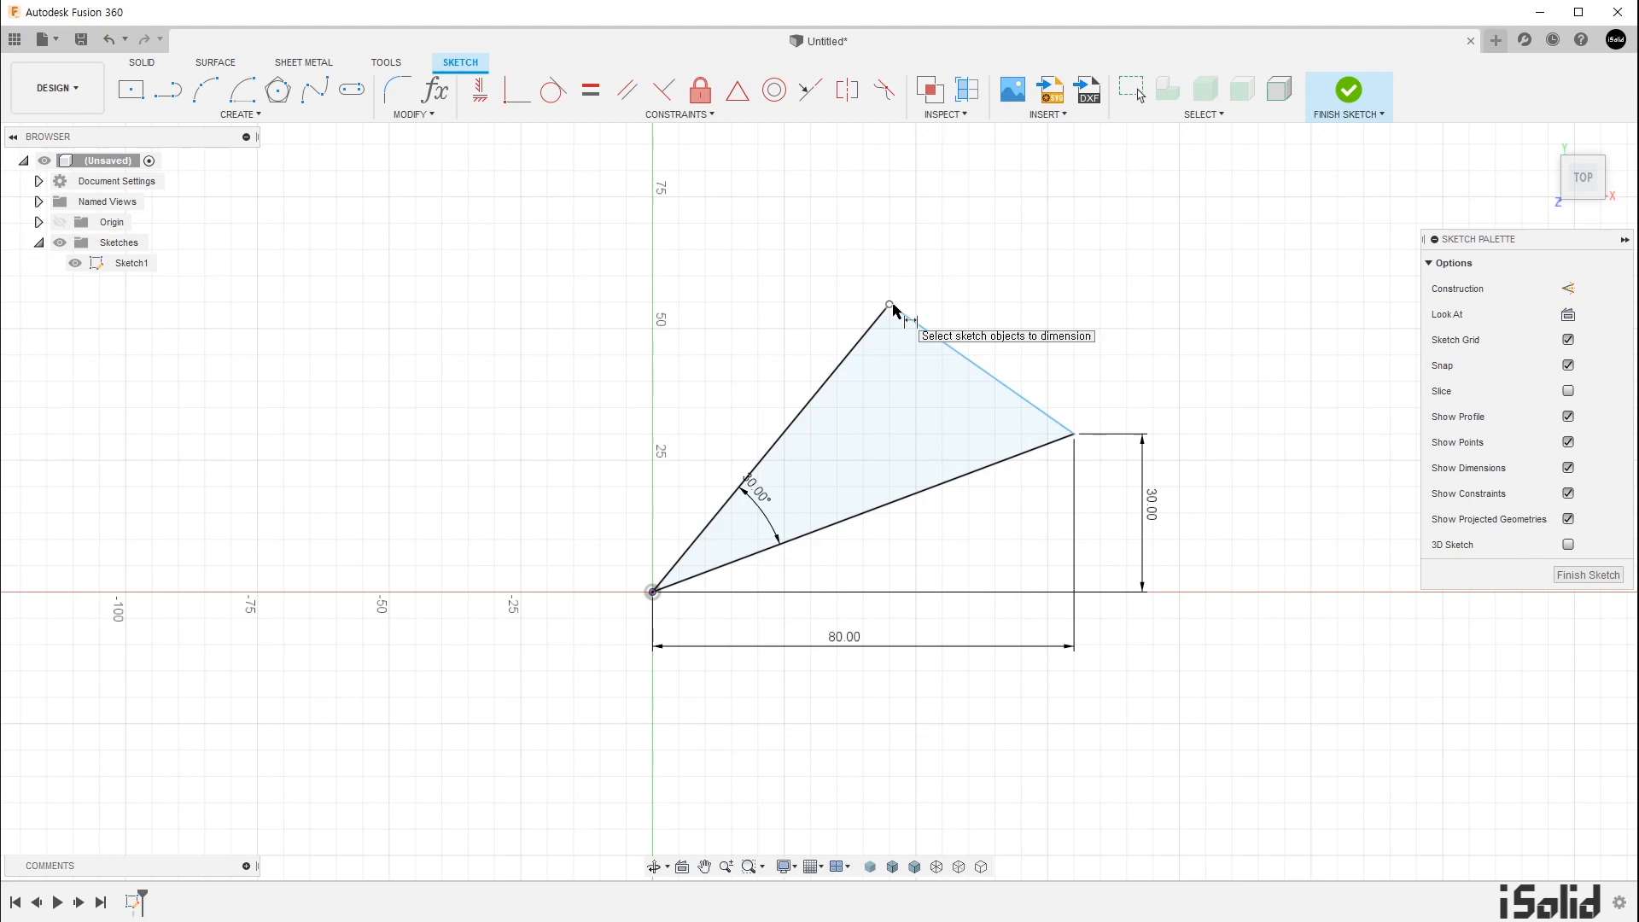
{"action": "key", "text": "Escape"}
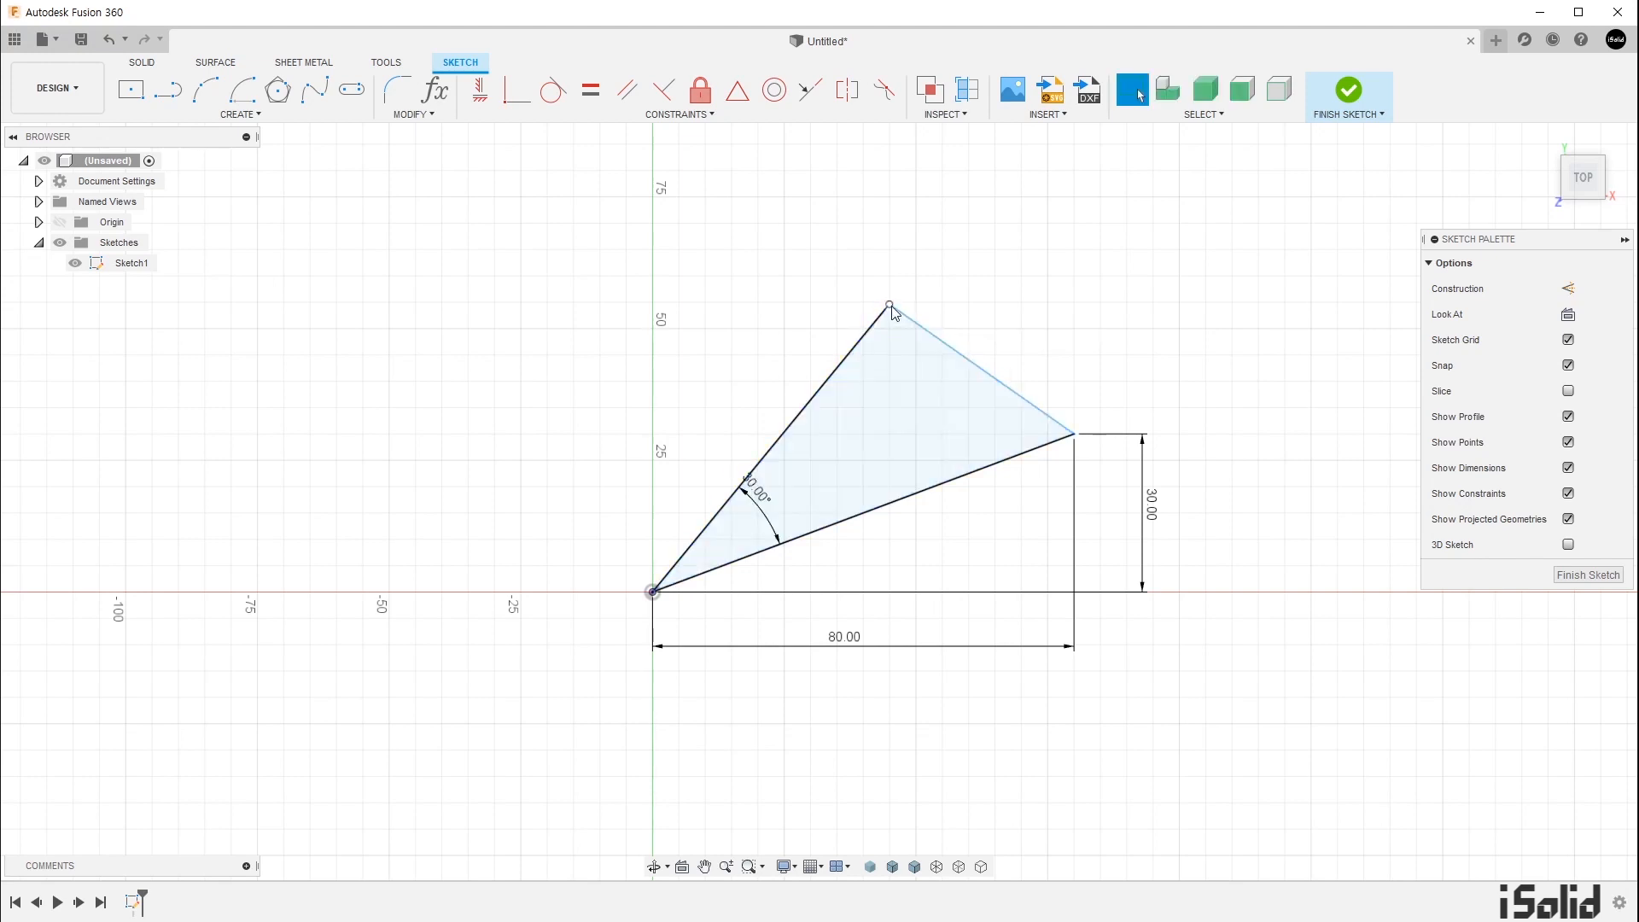
Step: Slide the triangle's upper corner back and forth along its angled line to test the remaining freedom
{"action": "mouse_move", "coordinate": [892, 312]}
{"action": "left_mouse_down"}
{"action": "mouse_move", "coordinate": [963, 205]}
{"action": "mouse_move", "coordinate": [849, 379]}
{"action": "mouse_move", "coordinate": [961, 224]}
{"action": "mouse_move", "coordinate": [882, 337]}
{"action": "mouse_move", "coordinate": [919, 286]}
{"action": "left_mouse_up"}
{"action": "mouse_move", "coordinate": [900, 294]}
{"action": "left_mouse_down"}
{"action": "mouse_move", "coordinate": [939, 248]}
{"action": "mouse_move", "coordinate": [885, 314]}
{"action": "left_mouse_up"}
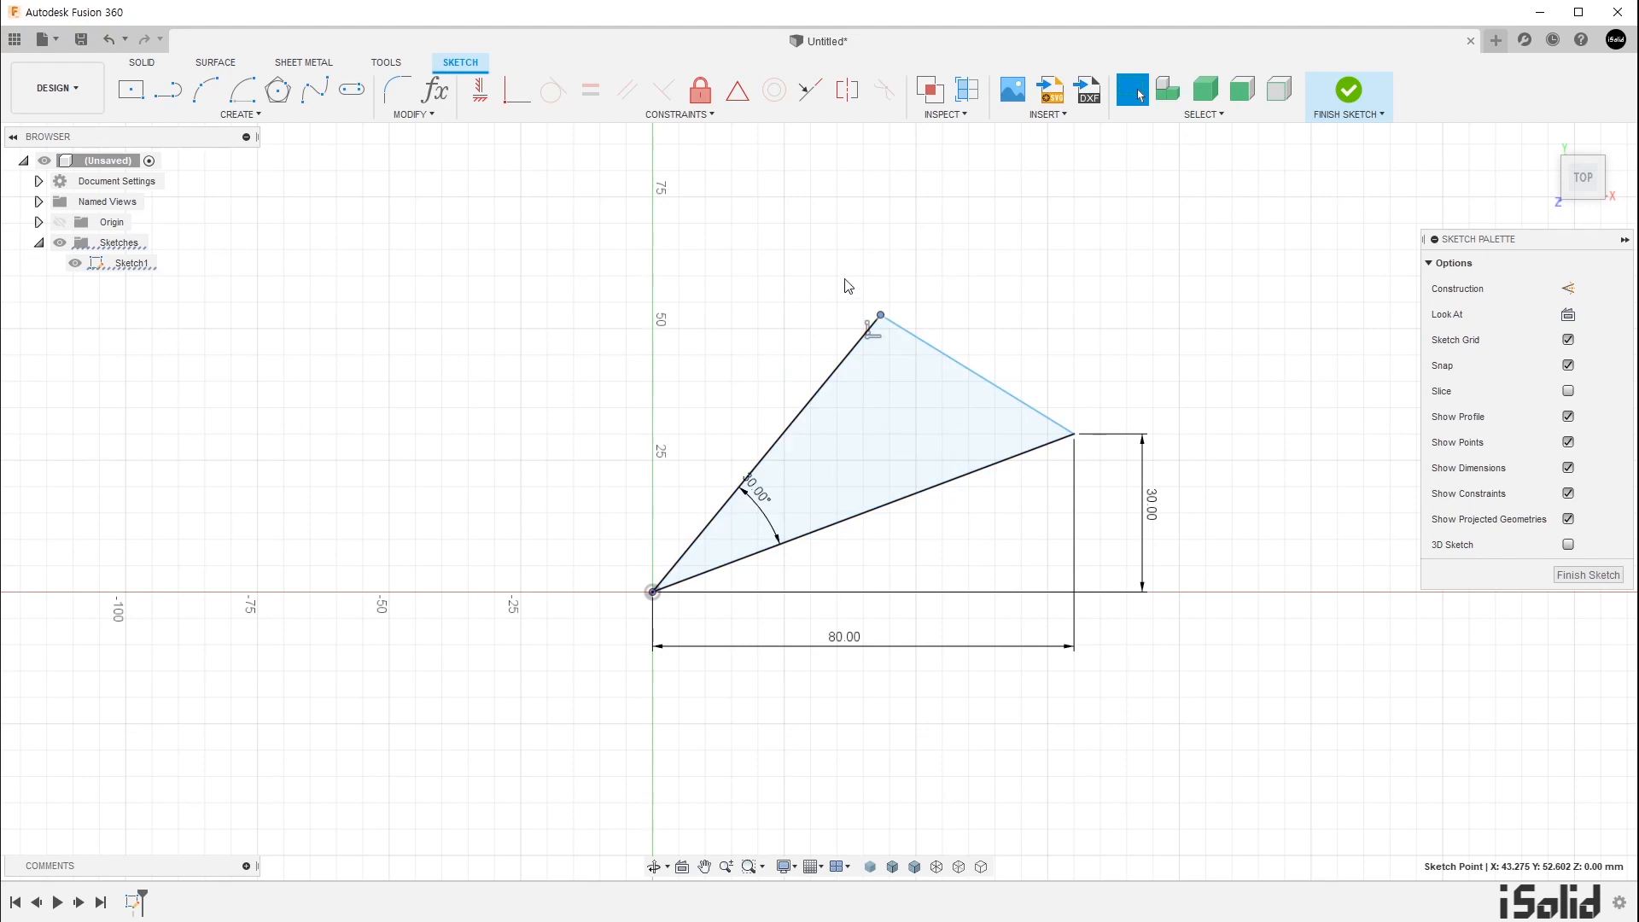
{"action": "left_click", "coordinate": [1045, 345]}
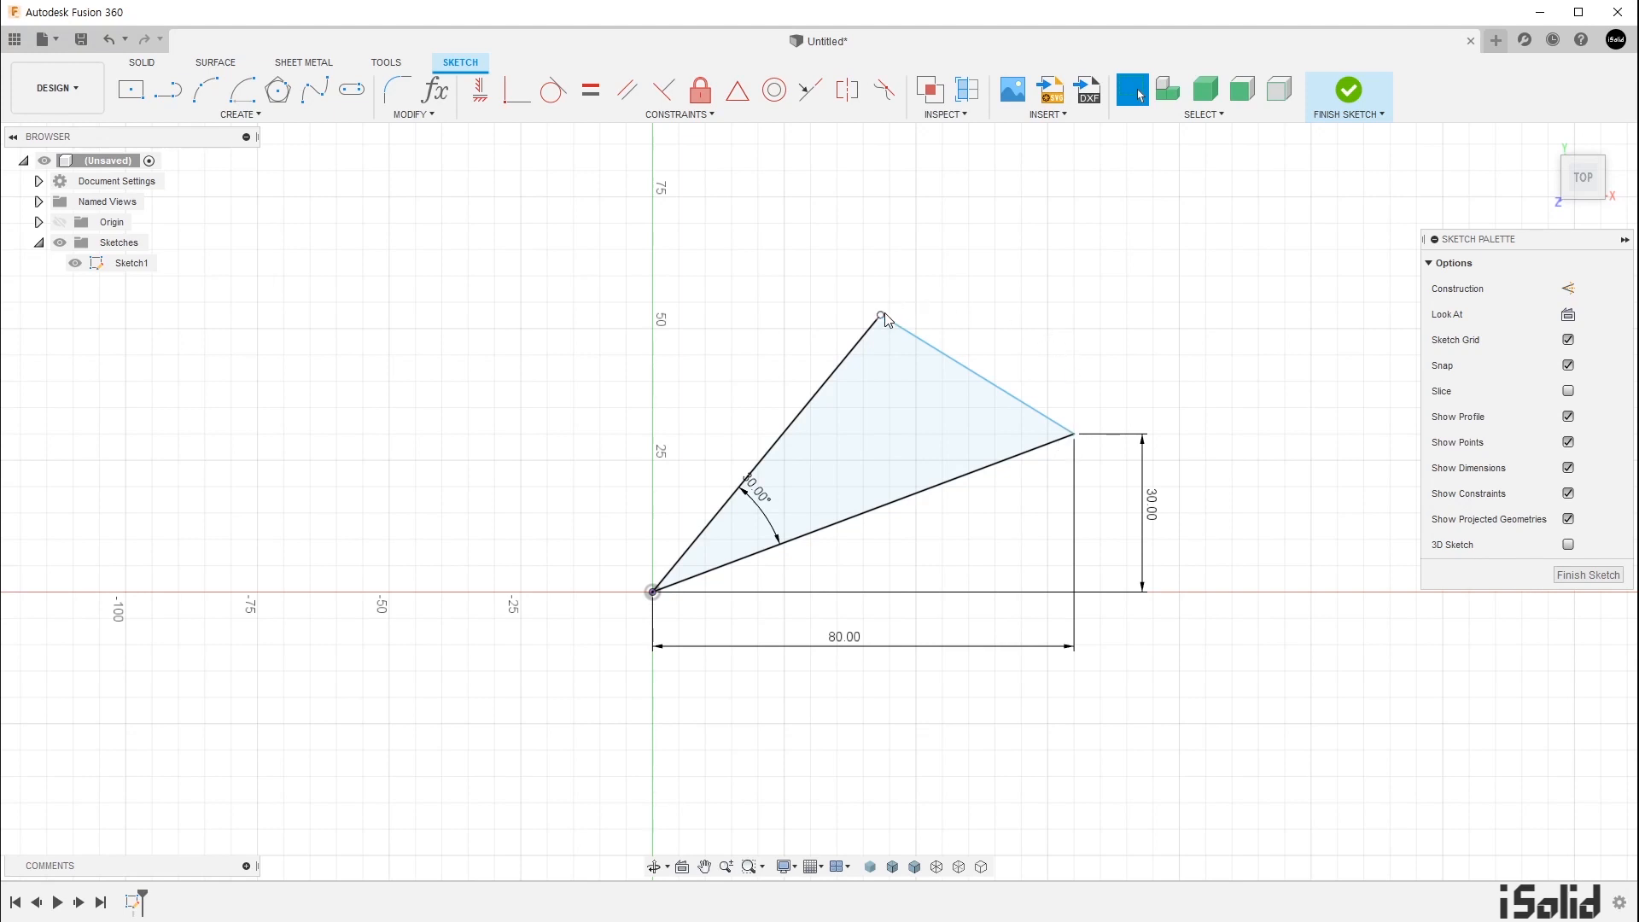
{"action": "mouse_move", "coordinate": [883, 317]}
{"action": "left_mouse_down"}
{"action": "mouse_move", "coordinate": [959, 220]}
{"action": "mouse_move", "coordinate": [875, 322]}
{"action": "mouse_move", "coordinate": [959, 222]}
{"action": "mouse_move", "coordinate": [892, 304]}
{"action": "mouse_move", "coordinate": [916, 305]}
{"action": "left_mouse_up"}
{"action": "left_click", "coordinate": [997, 292]}
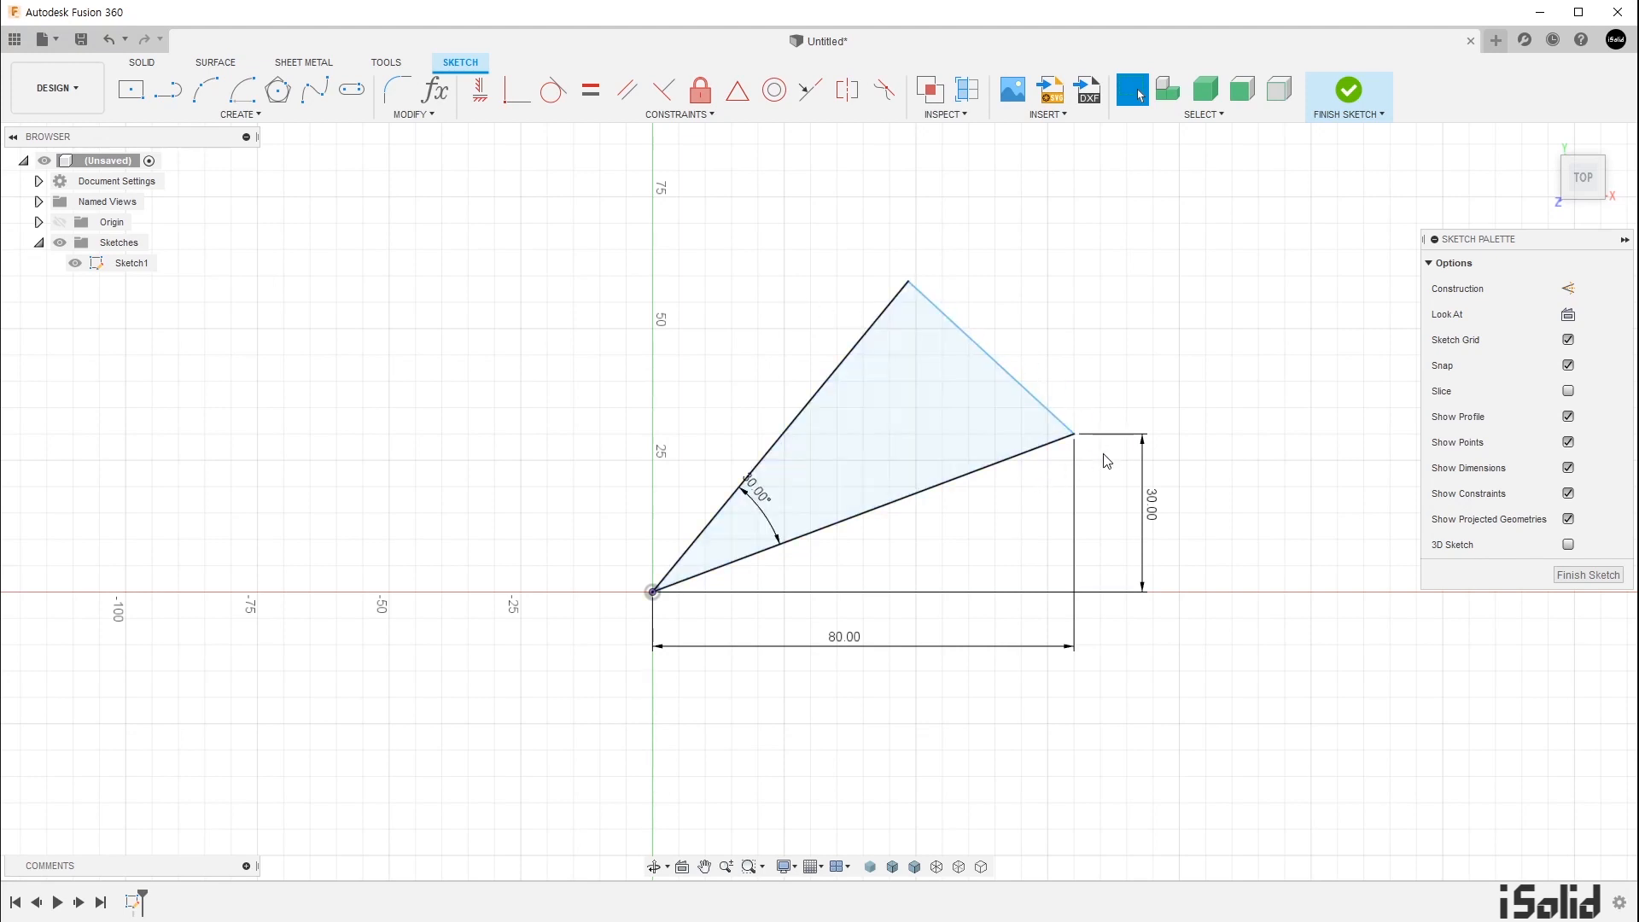
Step: Add a 60° angular dimension between the lower sloped line and the line from the outer corner to the apex
{"action": "left_click", "coordinate": [1035, 407]}
{"action": "left_click", "coordinate": [1050, 442]}
{"action": "left_click", "coordinate": [1013, 427]}
{"action": "type", "text": "60"}
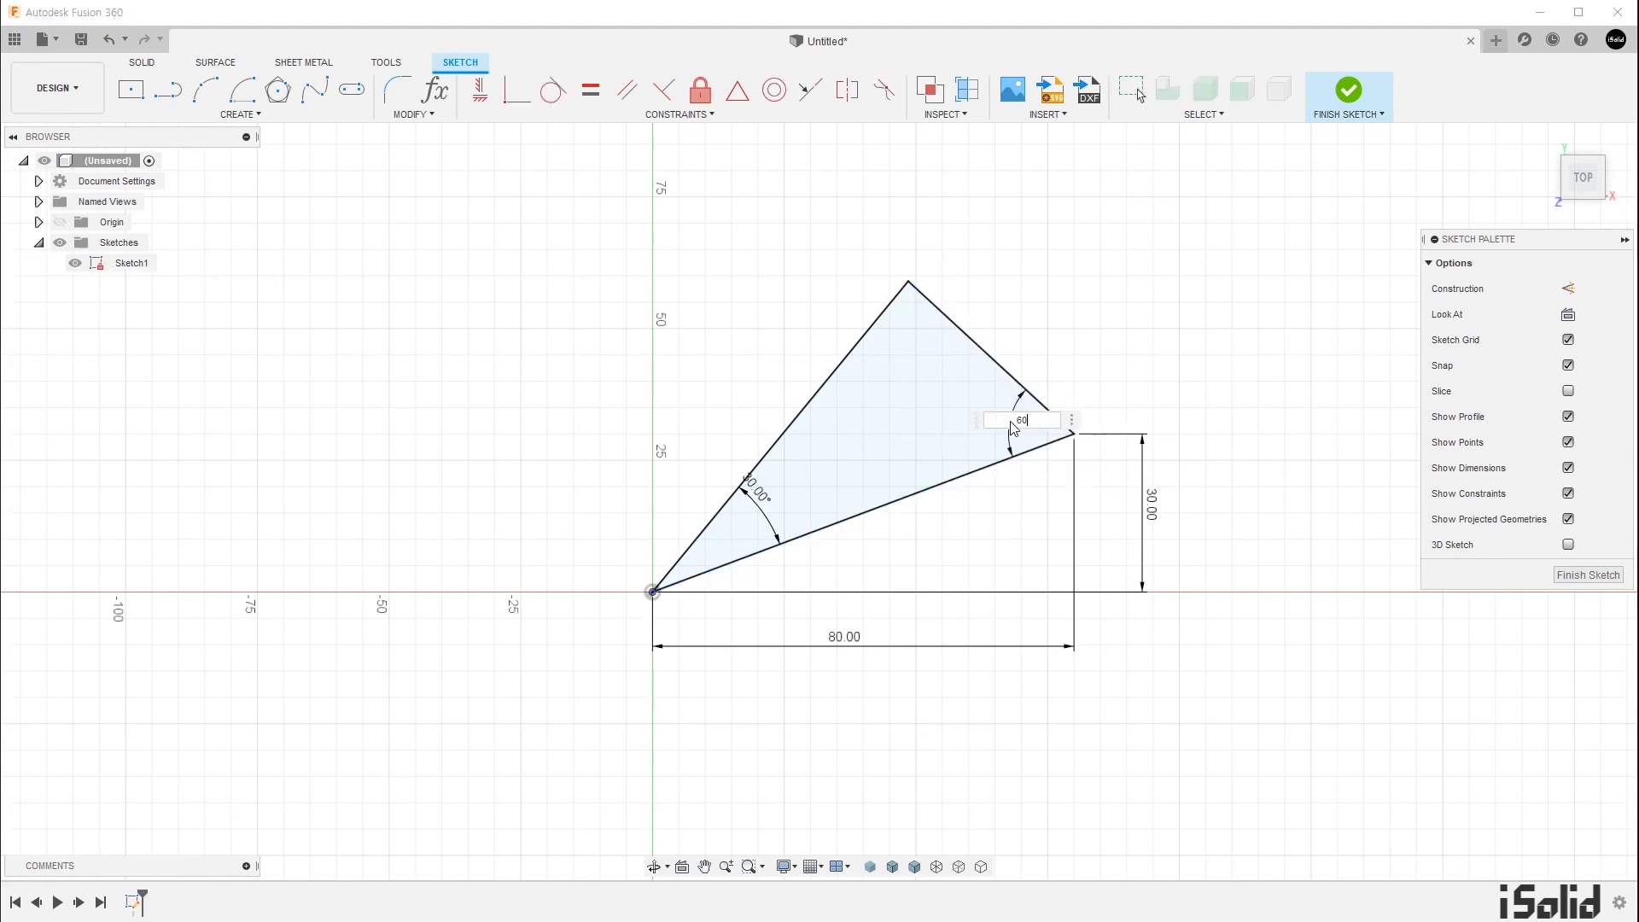
{"action": "key", "text": "Return"}
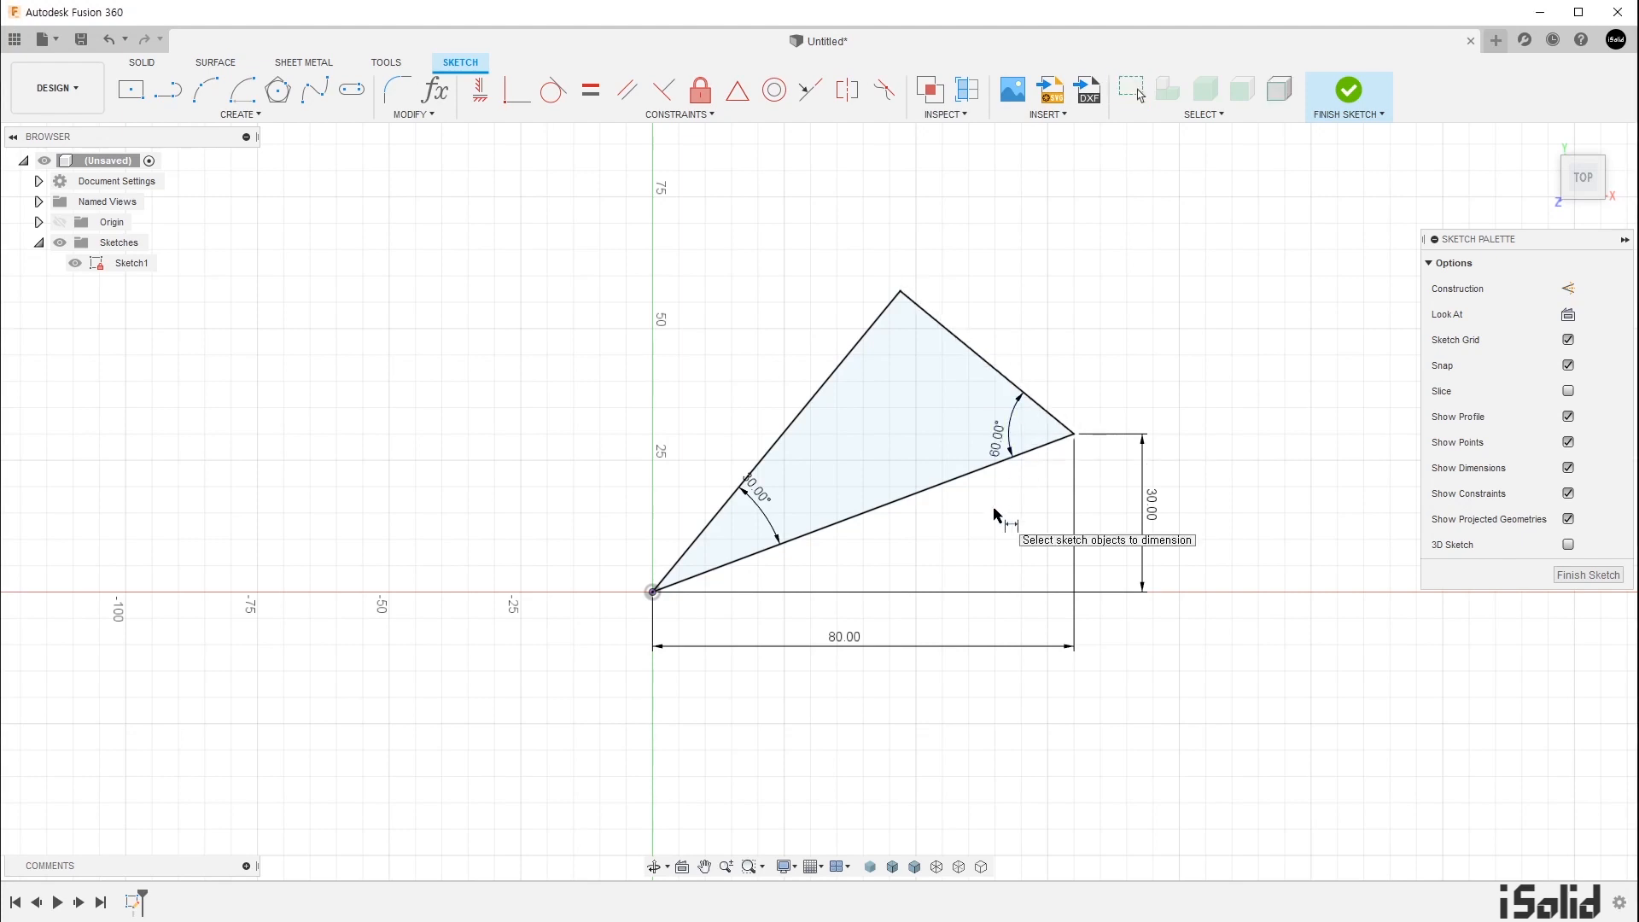
{"action": "key", "text": "Escape"}
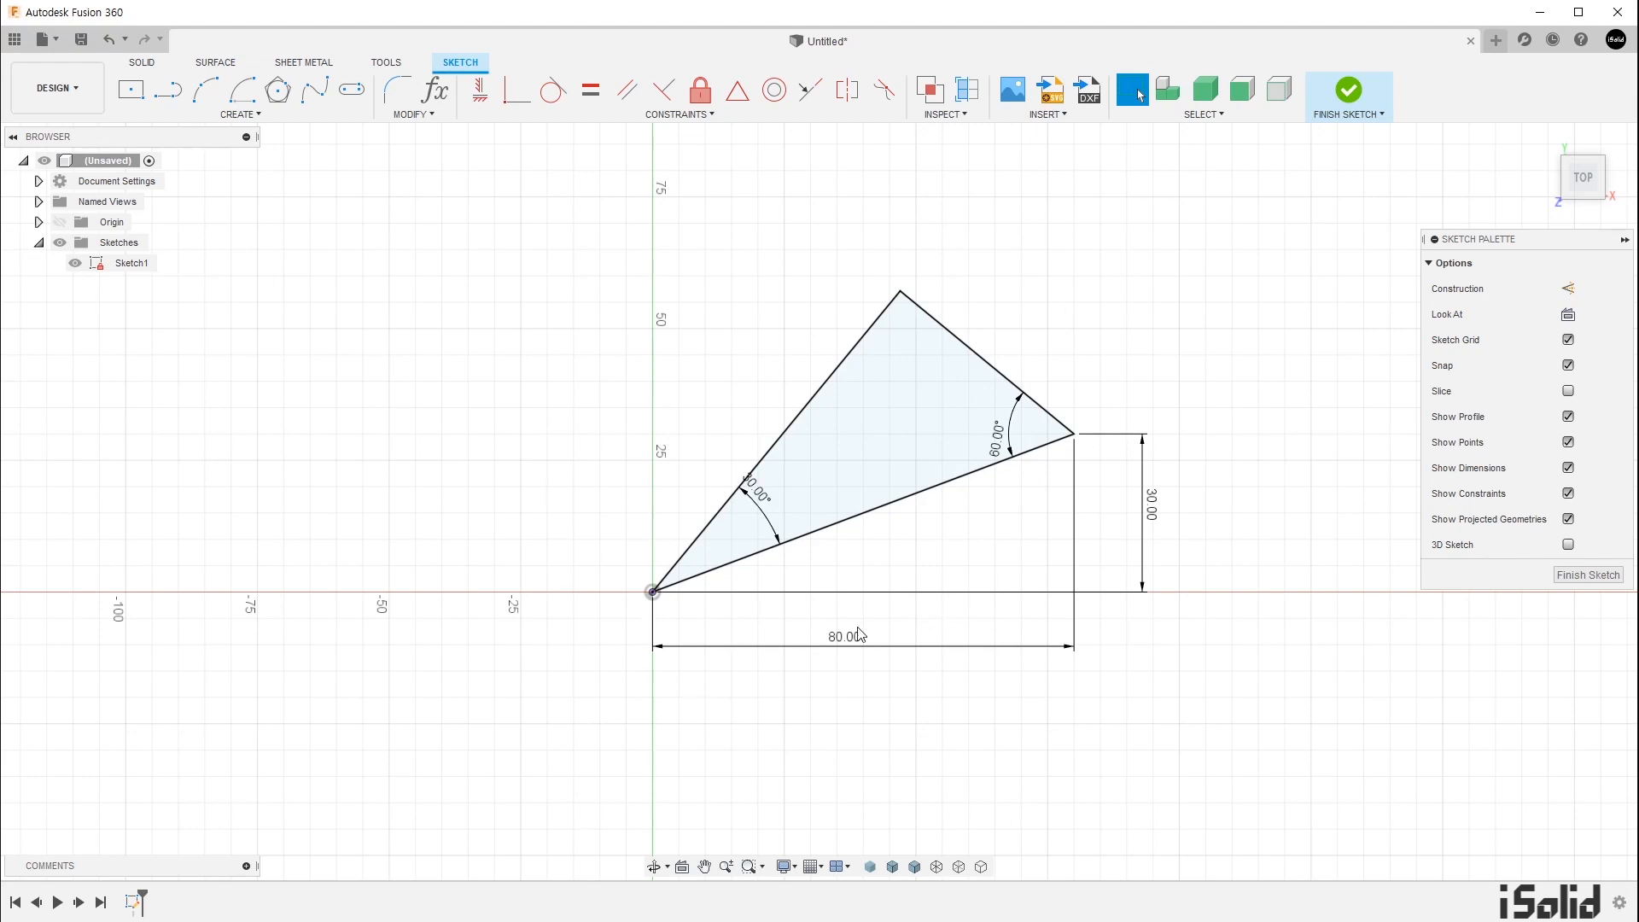
Step: Review the horizontal dimension's parameter name and the sketch's model parameters in the Parameters list, and close the list
{"action": "left_click", "coordinate": [809, 646]}
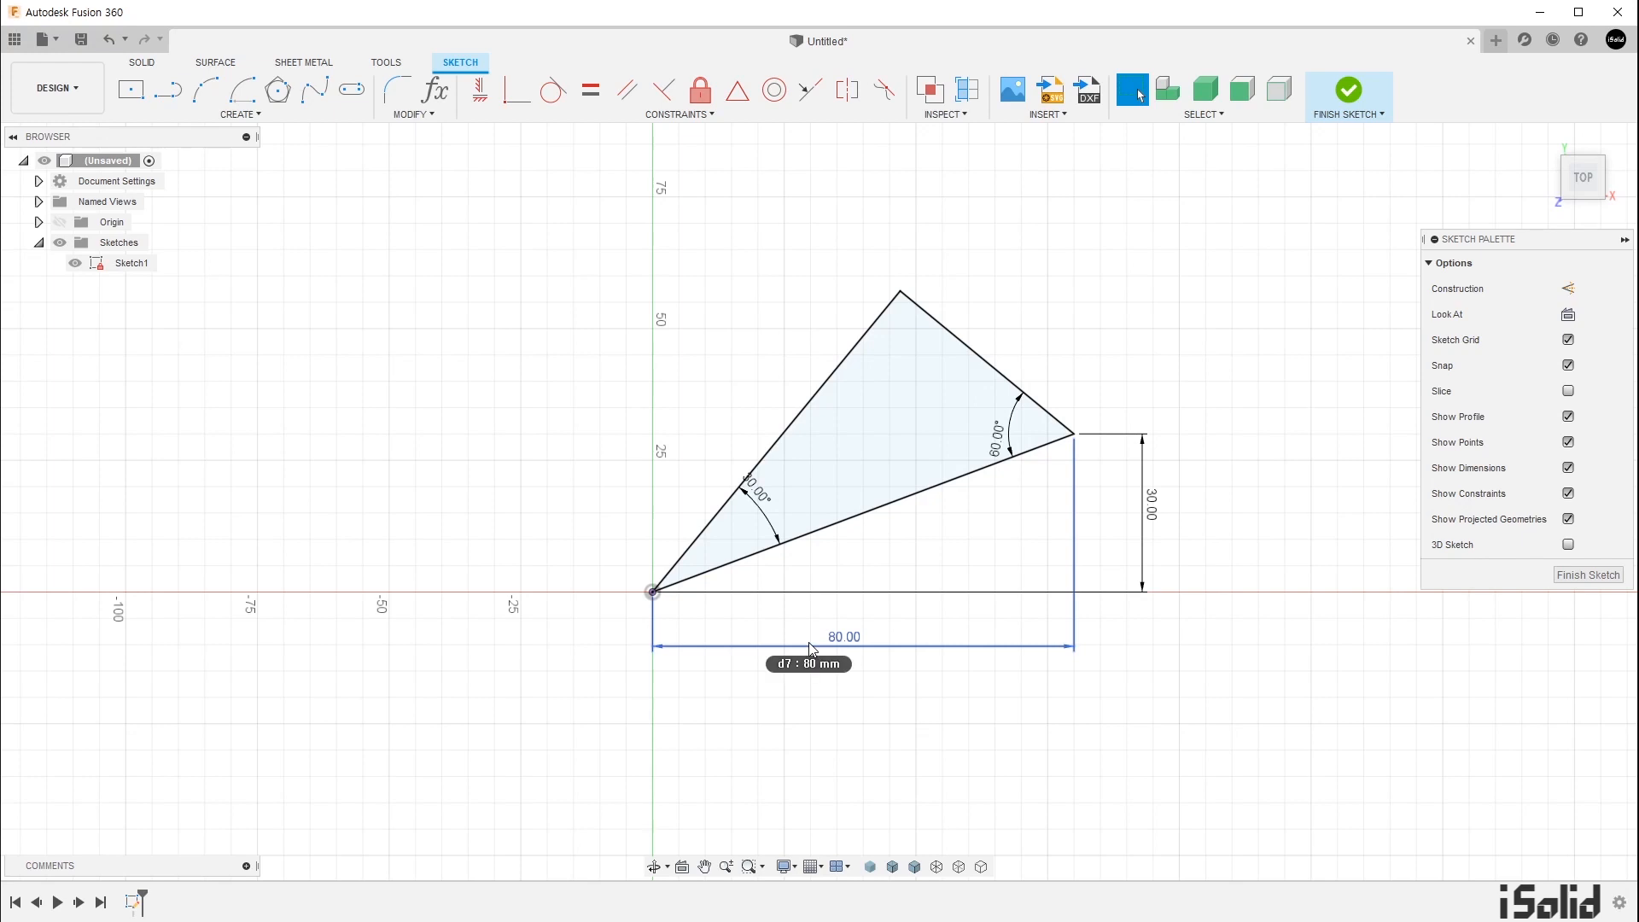
{"action": "left_click", "coordinate": [753, 714]}
{"action": "left_click", "coordinate": [434, 90]}
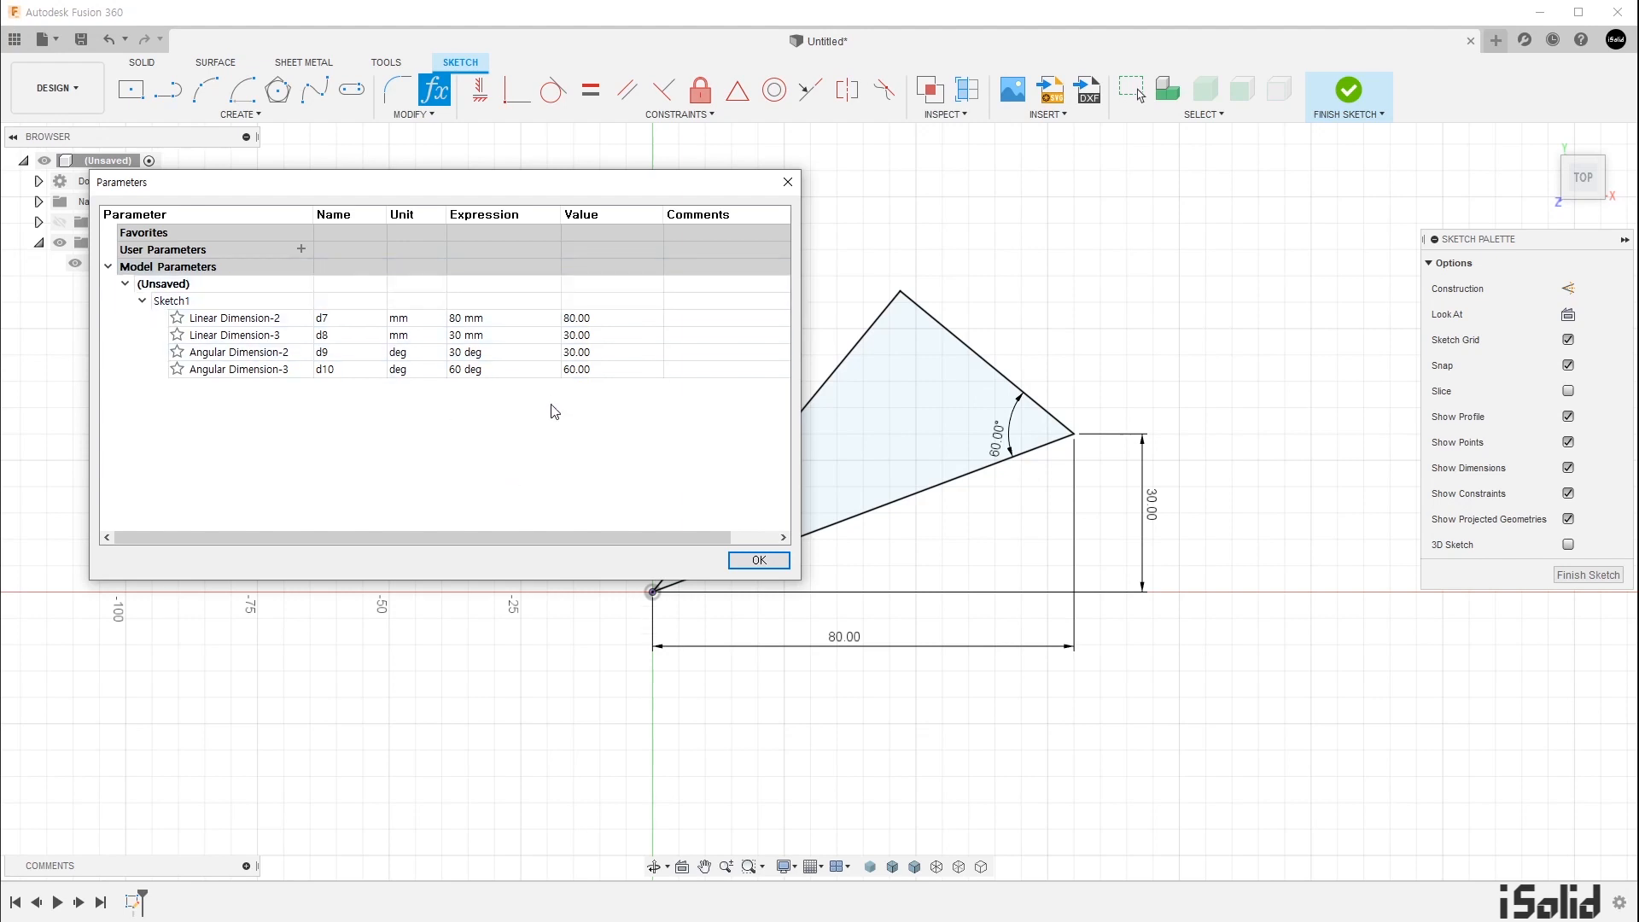
{"action": "left_click", "coordinate": [751, 560]}
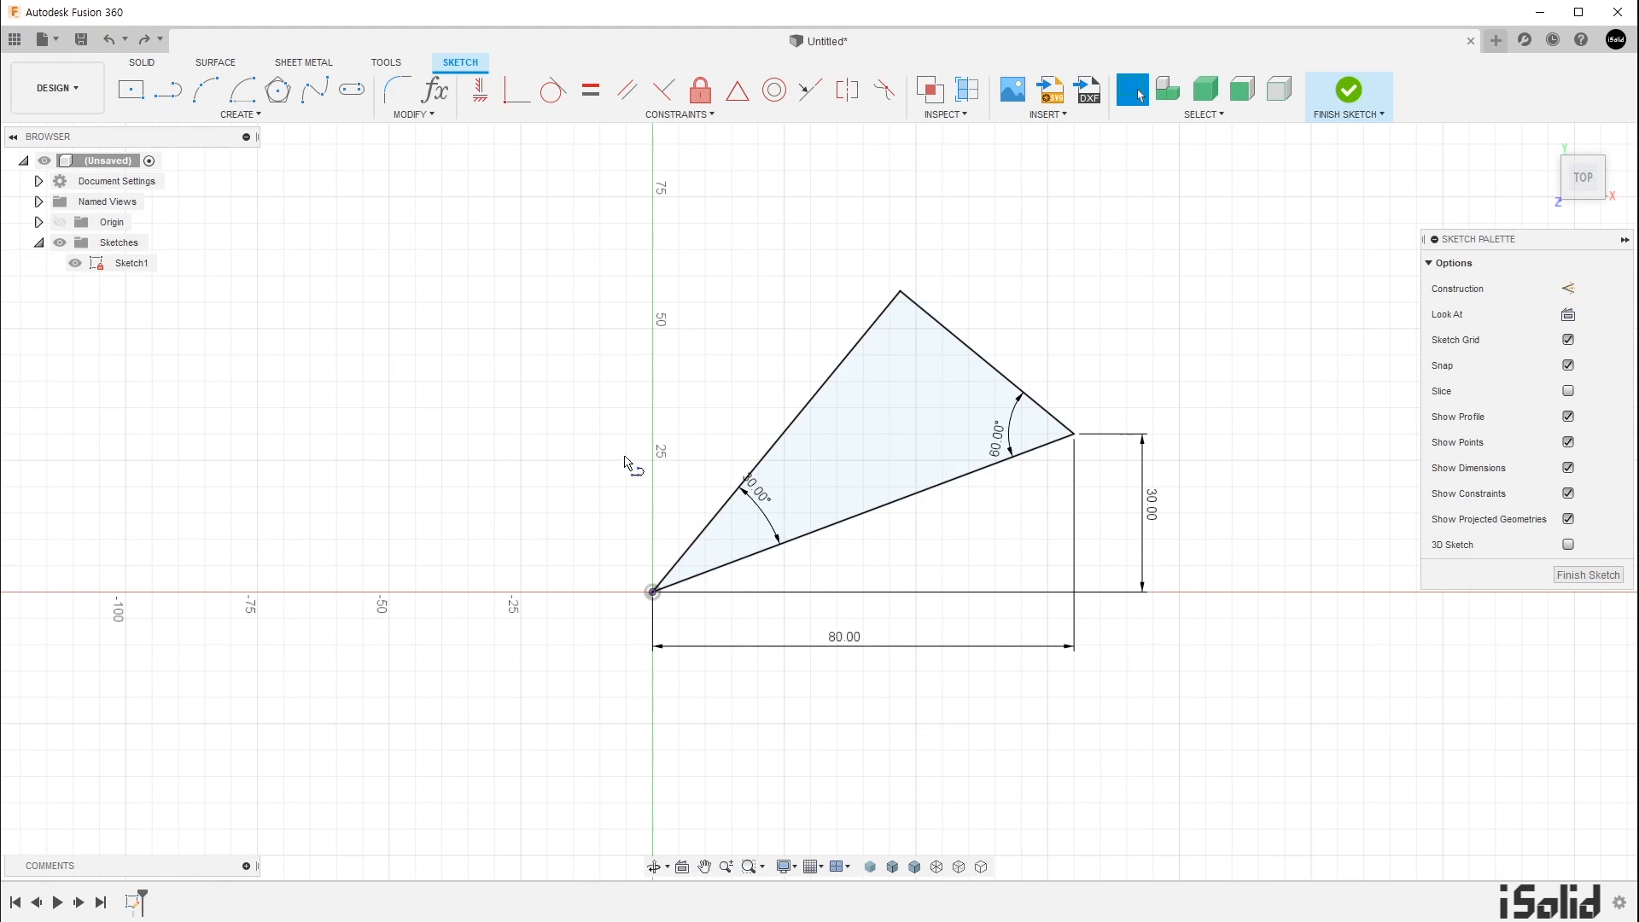
Step: Draw a vertical line from the triangle's apex down to just below the lower sloped line
{"action": "key", "text": "l"}
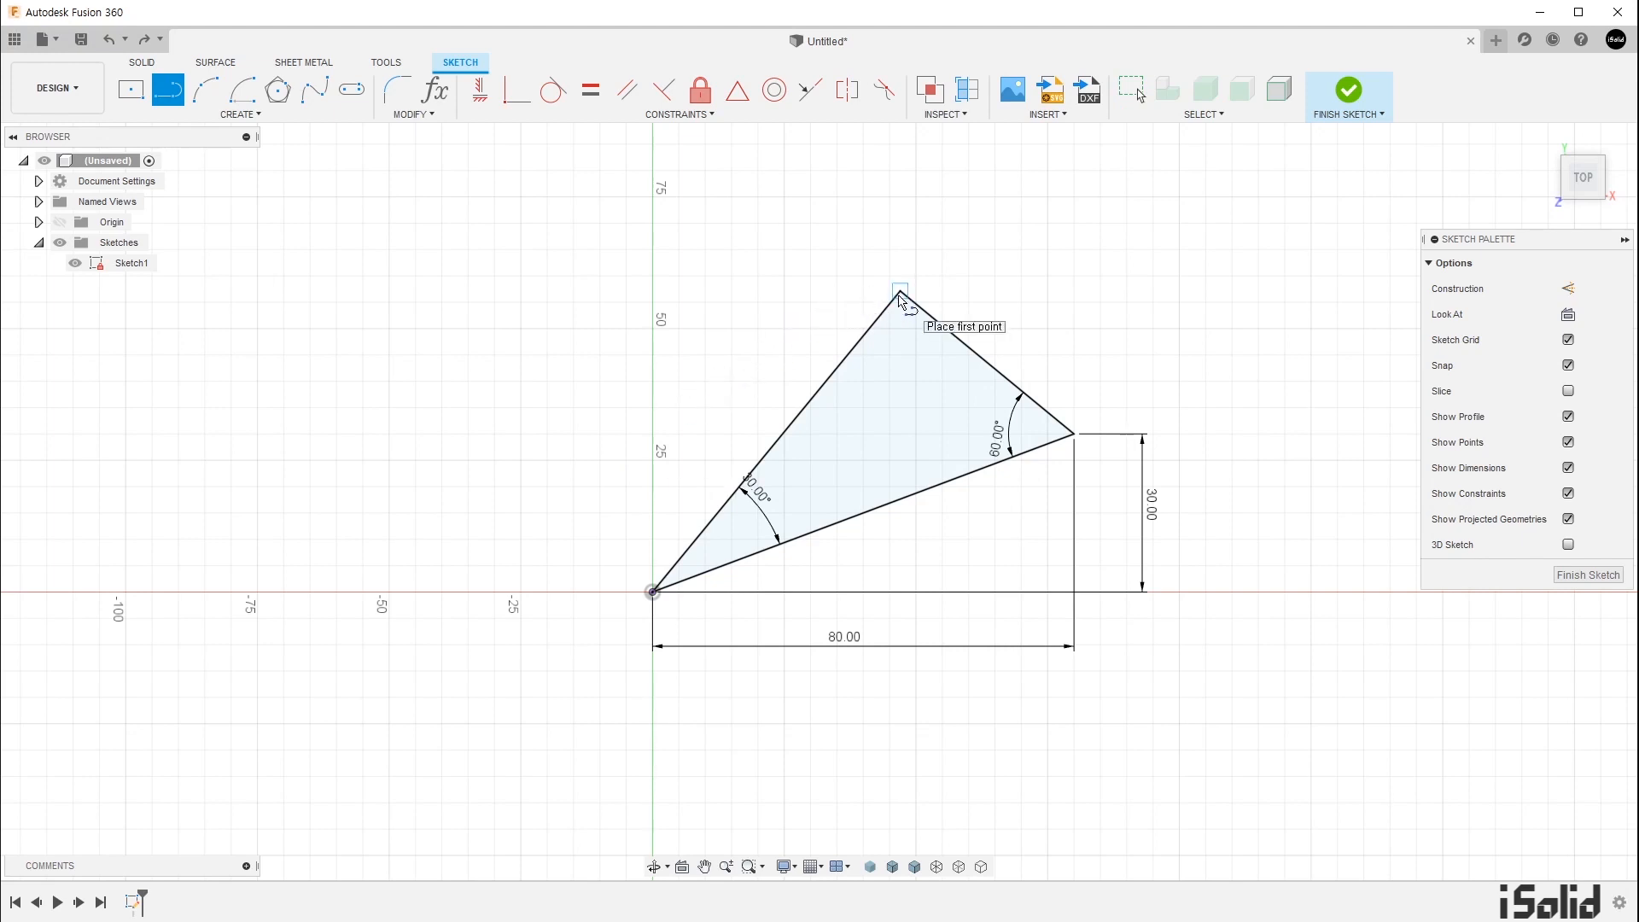
{"action": "left_click", "coordinate": [900, 293]}
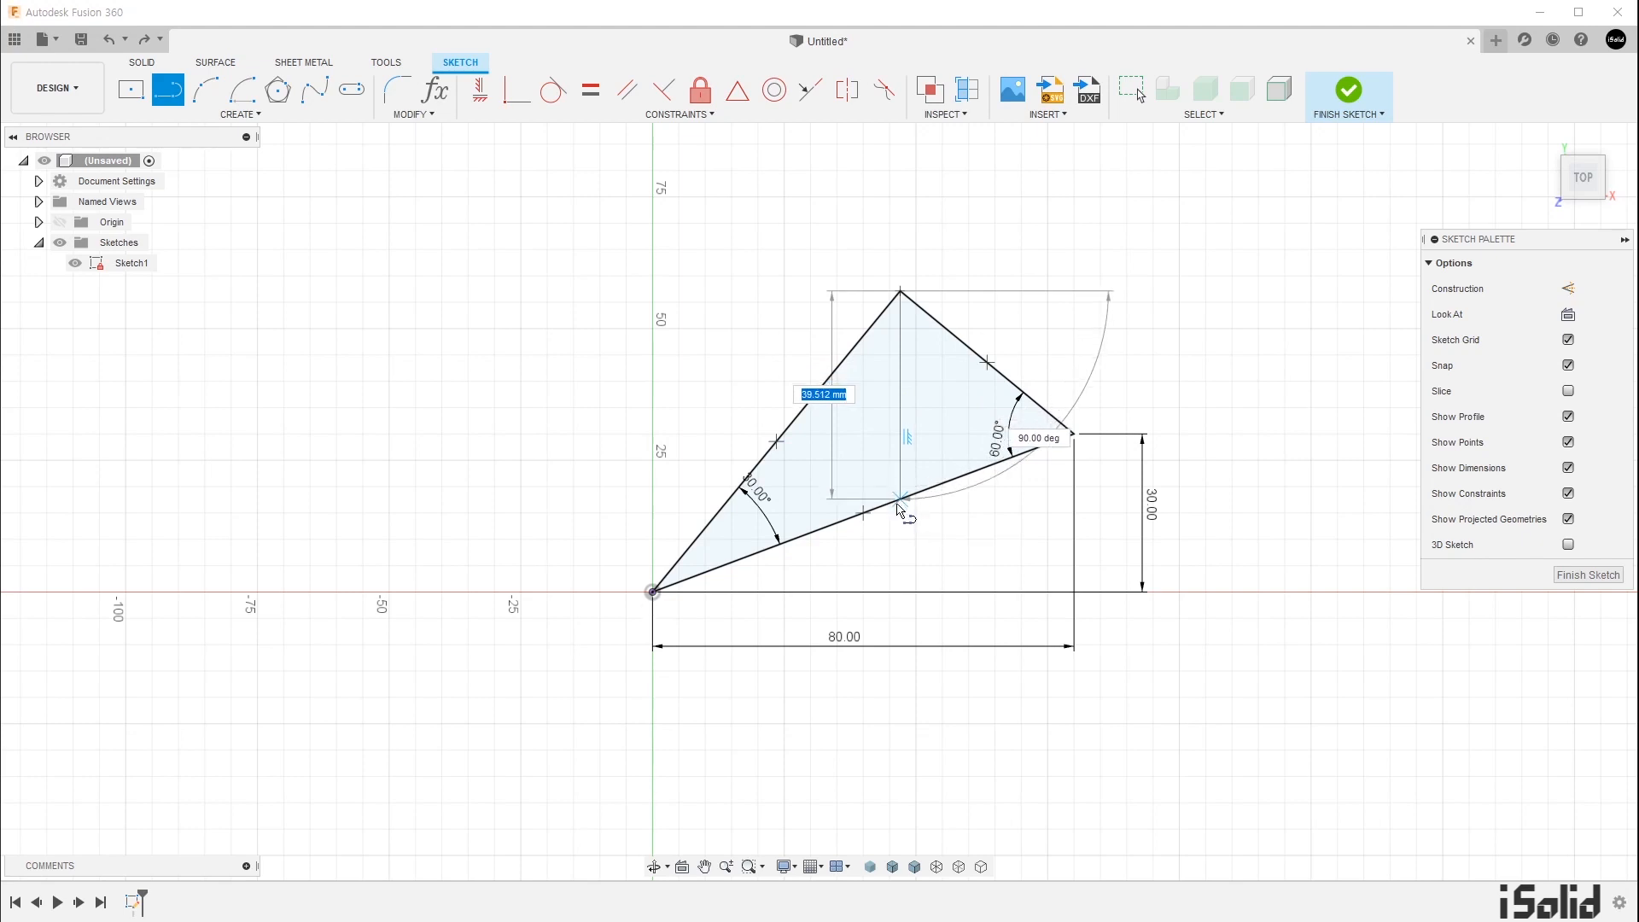
{"action": "left_click", "coordinate": [899, 513]}
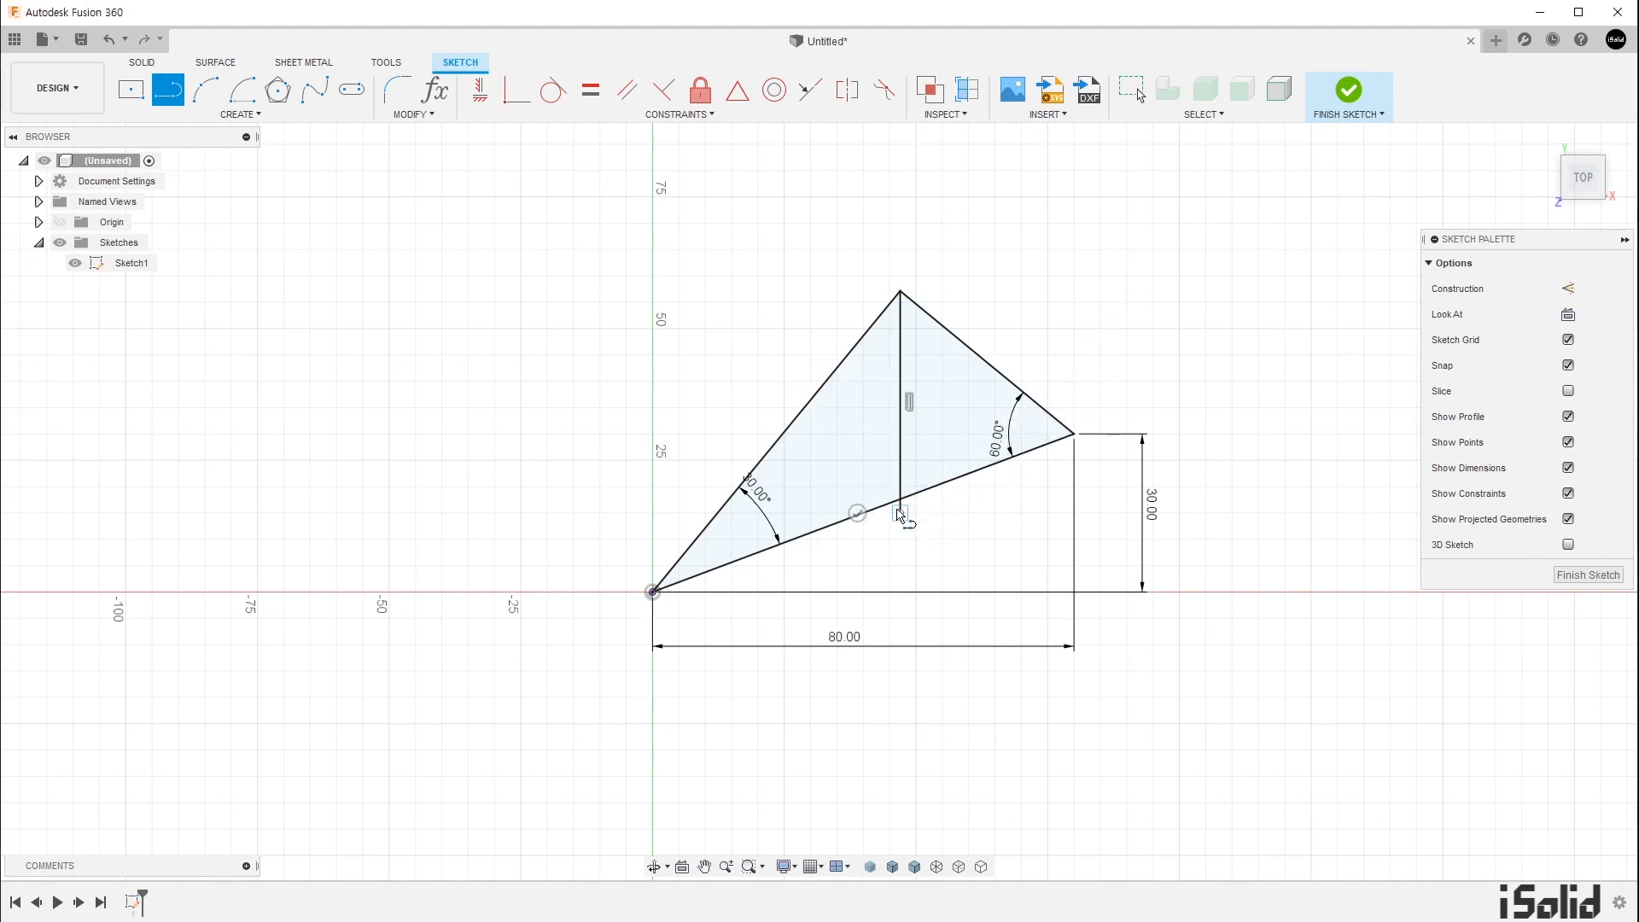
{"action": "key", "text": "Escape"}
{"action": "key", "text": "Escape"}
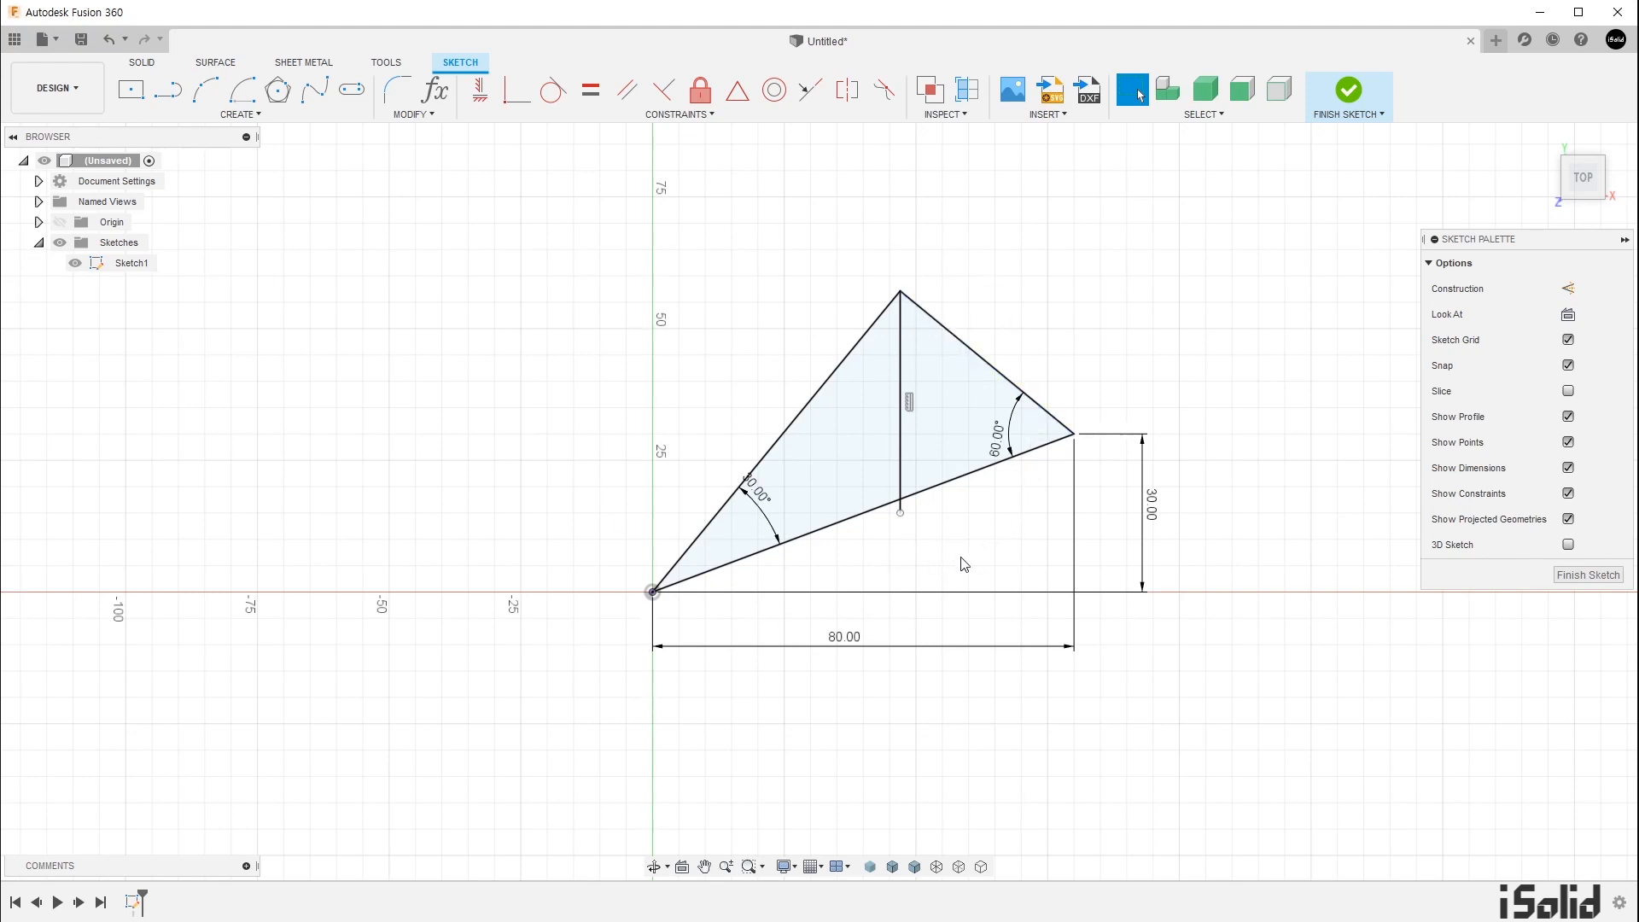
Step: Test-move the vertical line's free lower end and undo it, and select the profile on each side of the line in turn to compare them
{"action": "mouse_move", "coordinate": [902, 514]}
{"action": "left_mouse_down"}
{"action": "mouse_move", "coordinate": [860, 590]}
{"action": "mouse_move", "coordinate": [946, 550]}
{"action": "left_mouse_up"}
{"action": "key", "text": "ctrl+z"}
{"action": "left_click", "coordinate": [949, 423]}
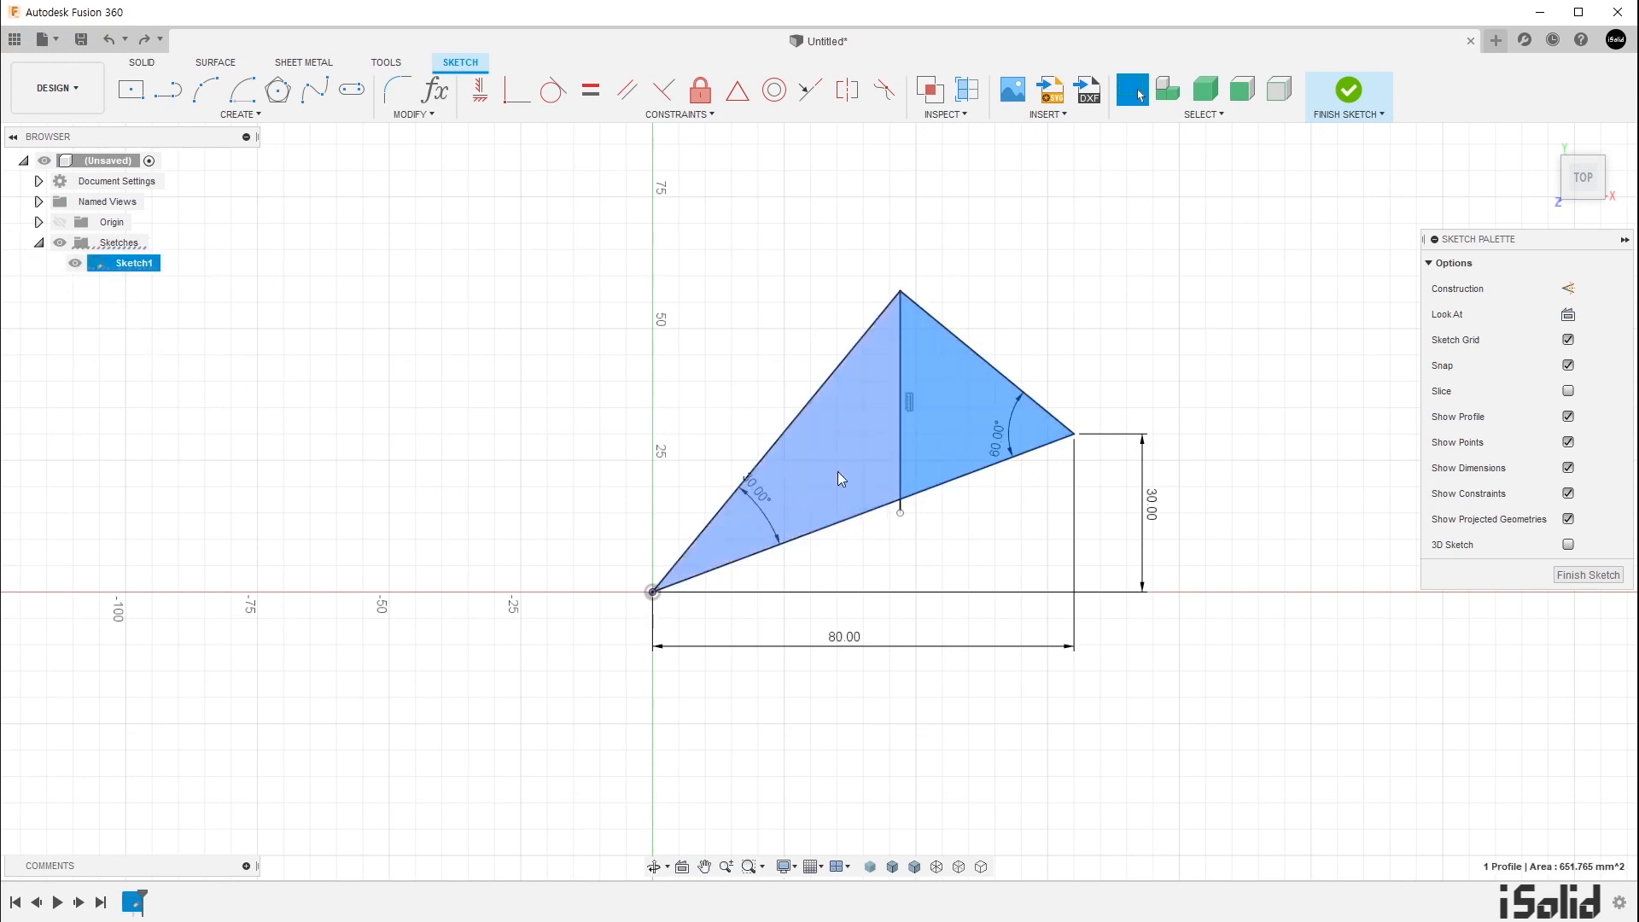
{"action": "left_click", "coordinate": [838, 471]}
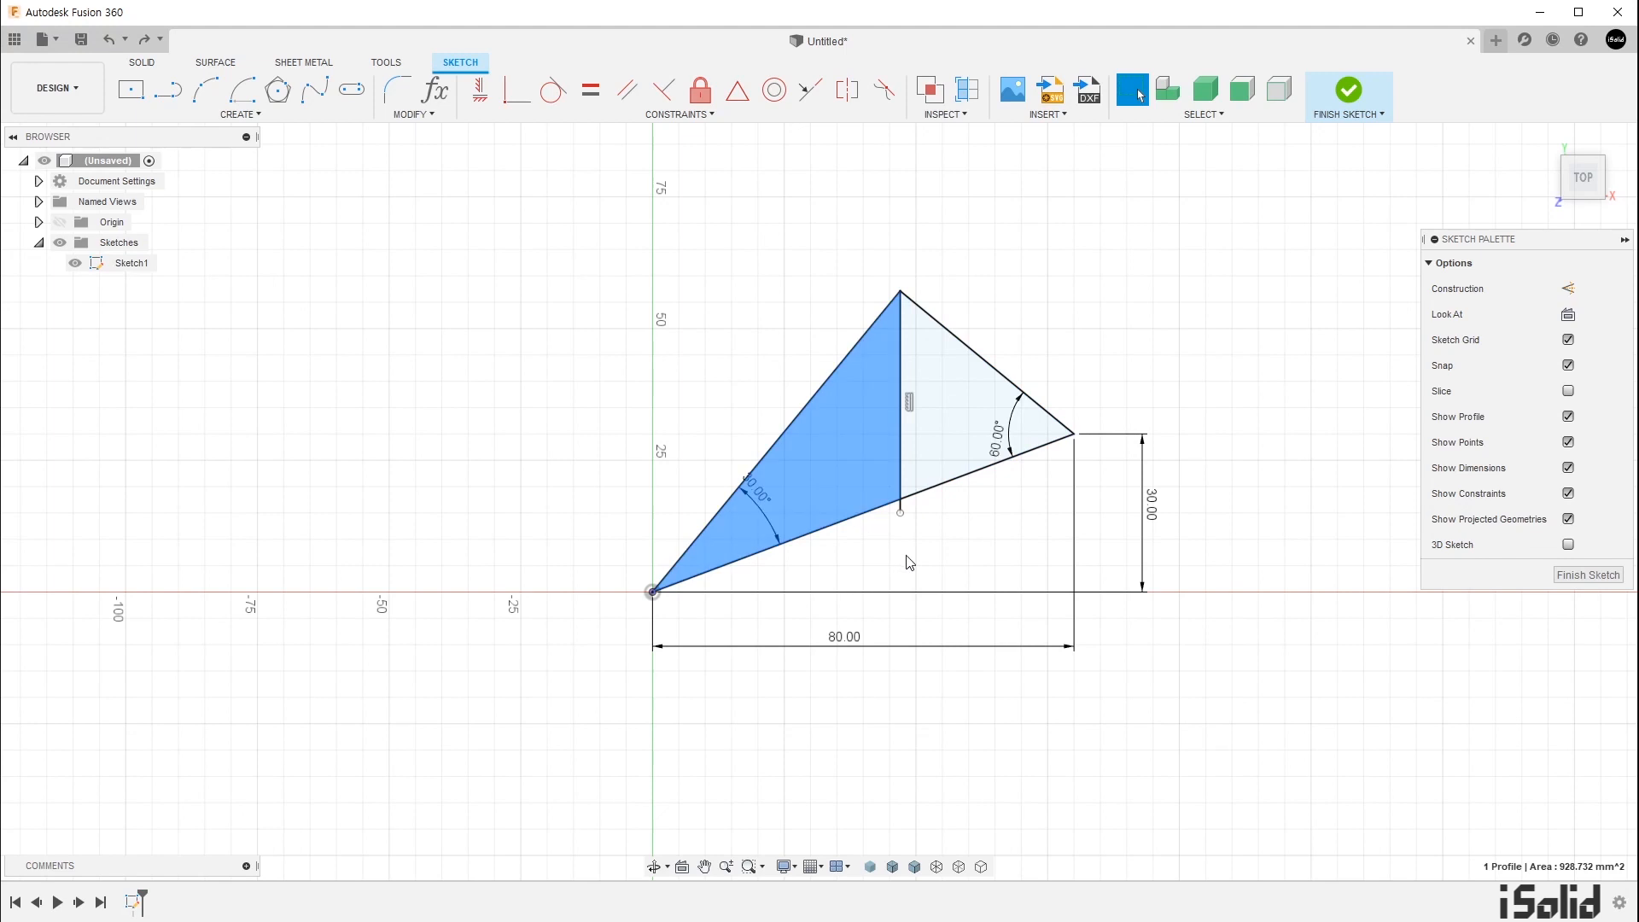
{"action": "left_click", "coordinate": [944, 429]}
{"action": "left_click", "coordinate": [863, 468]}
{"action": "left_click", "coordinate": [952, 531]}
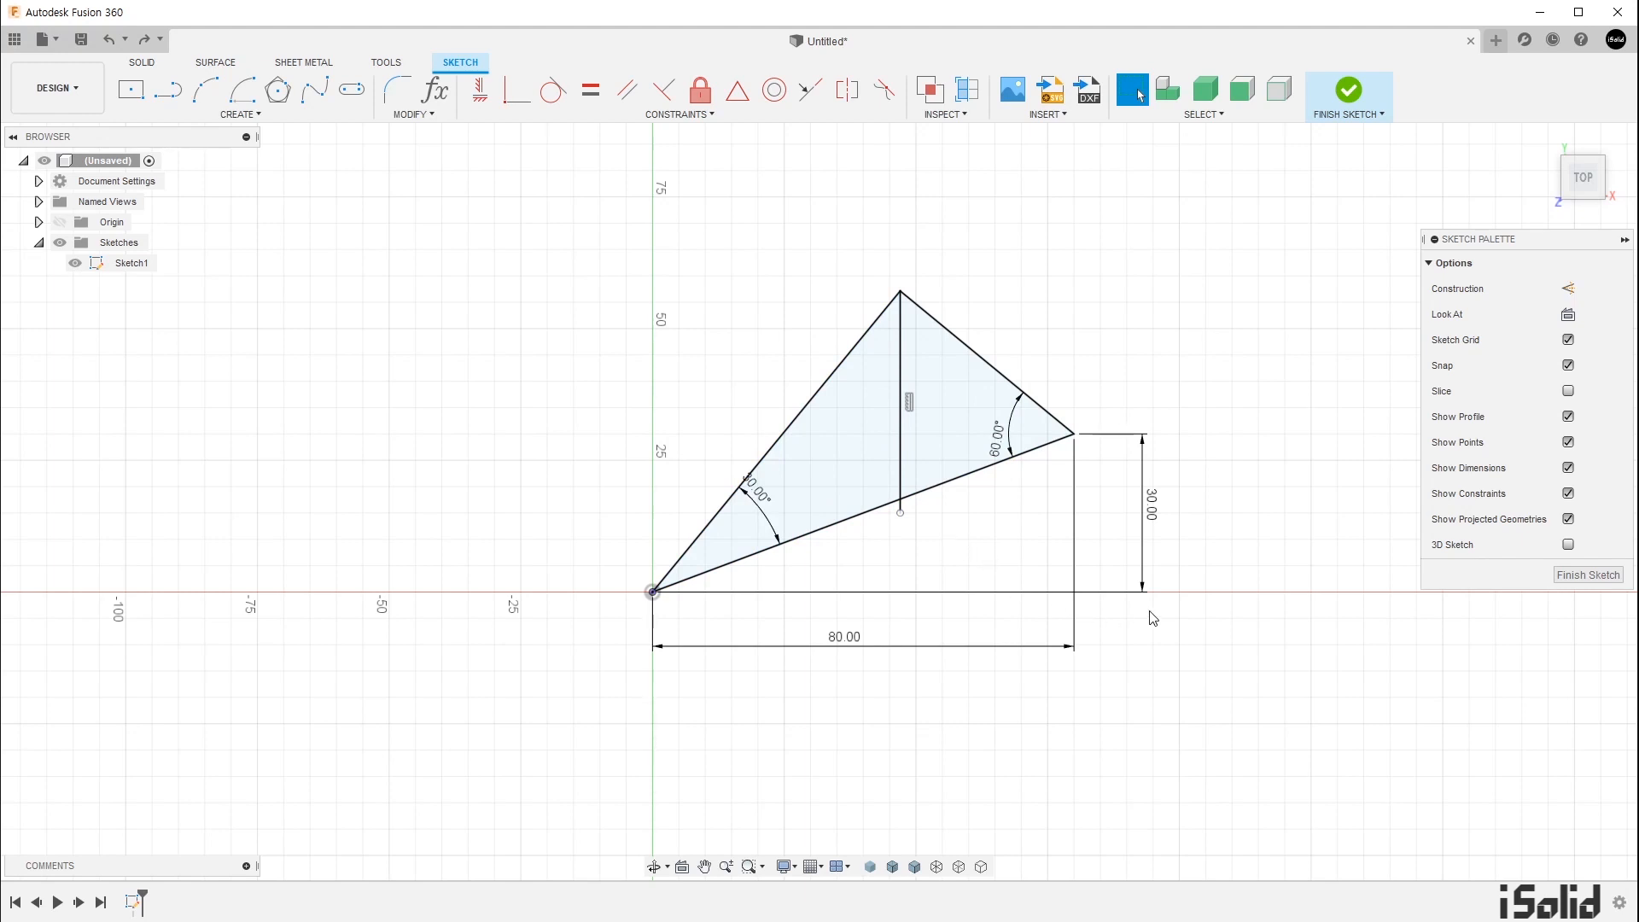
Step: Set the vertical dimension of the triangle's outer corner to 20 mm
{"action": "double_click", "coordinate": [1151, 506]}
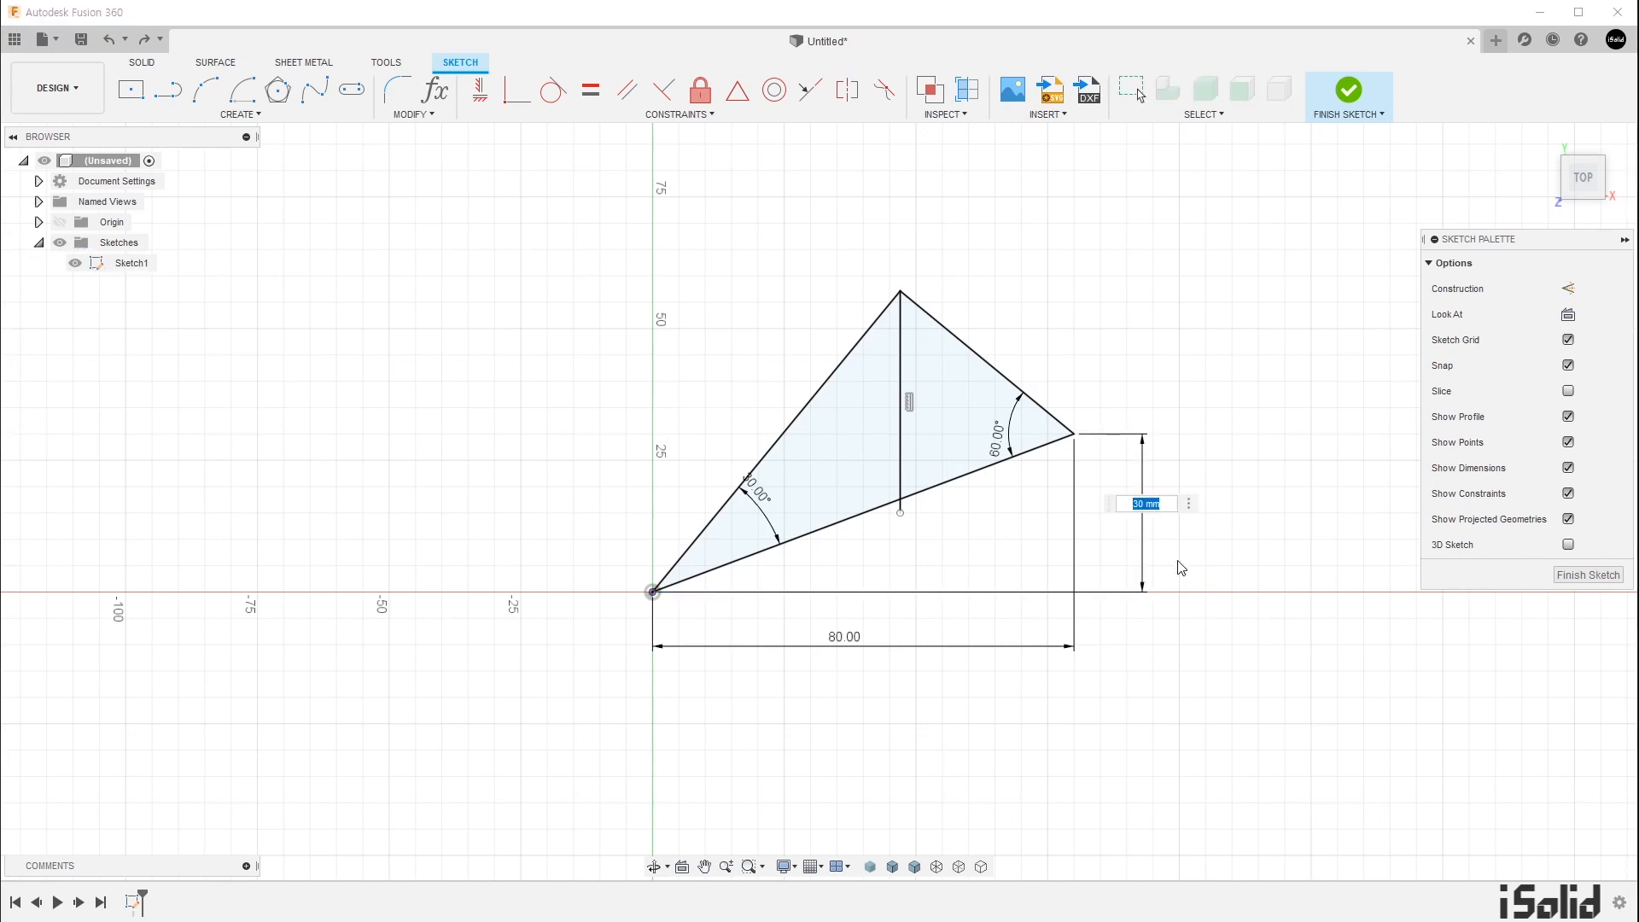
{"action": "type", "text": "20"}
{"action": "key", "text": "Return"}
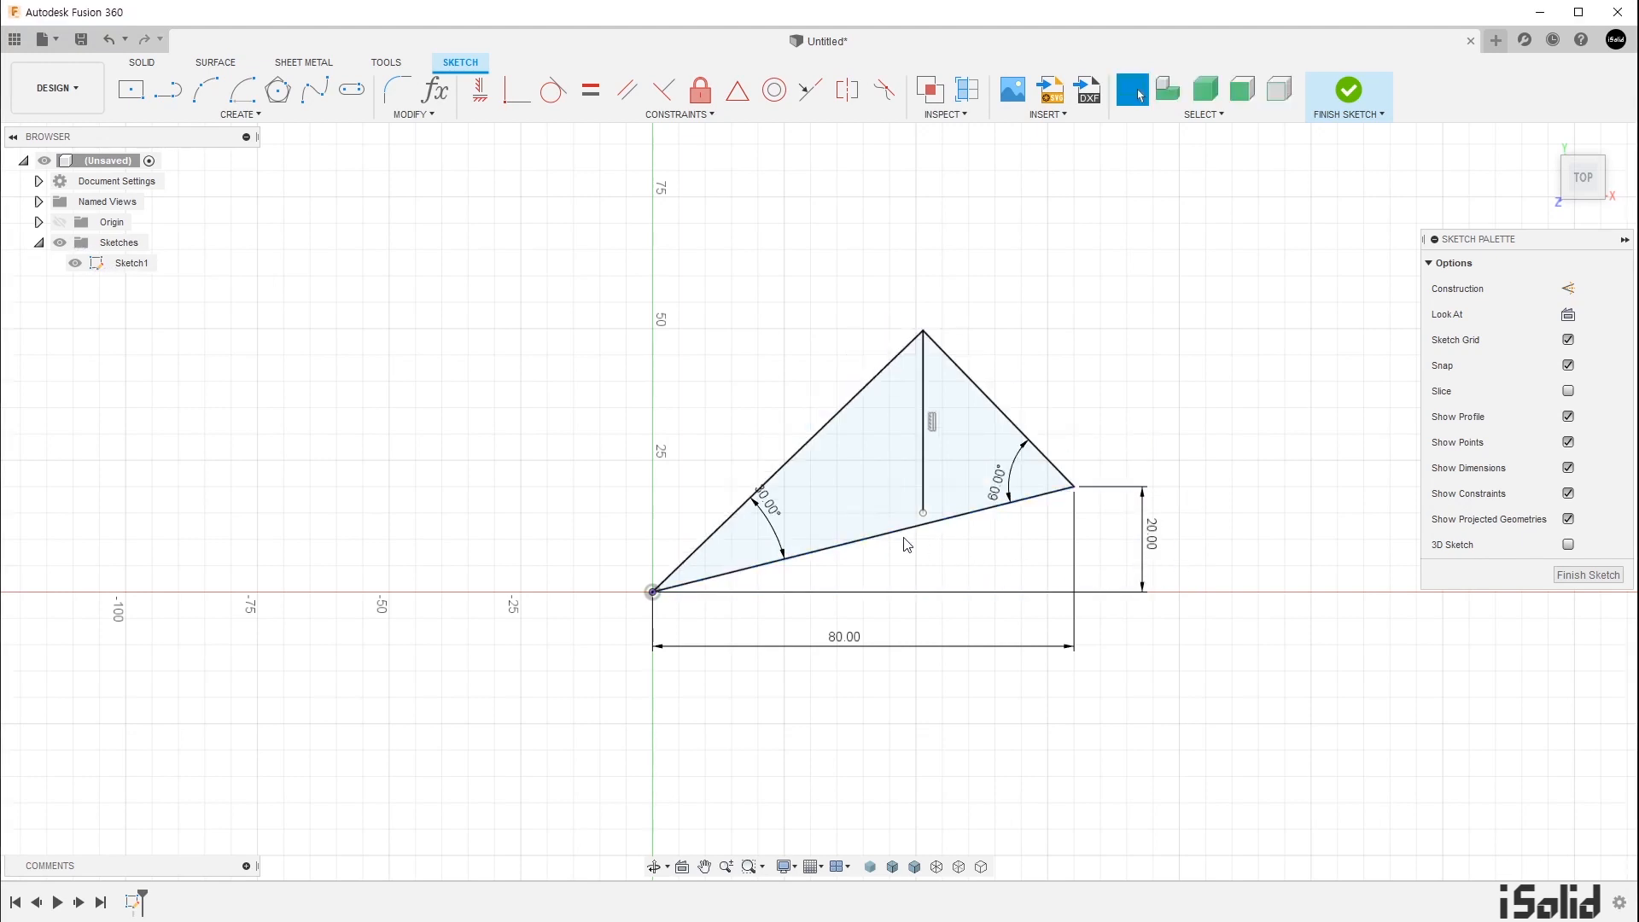
Step: Select the profile beside the vertical line to check whether the line still divides the triangle, and clear the selection
{"action": "left_click", "coordinate": [961, 487]}
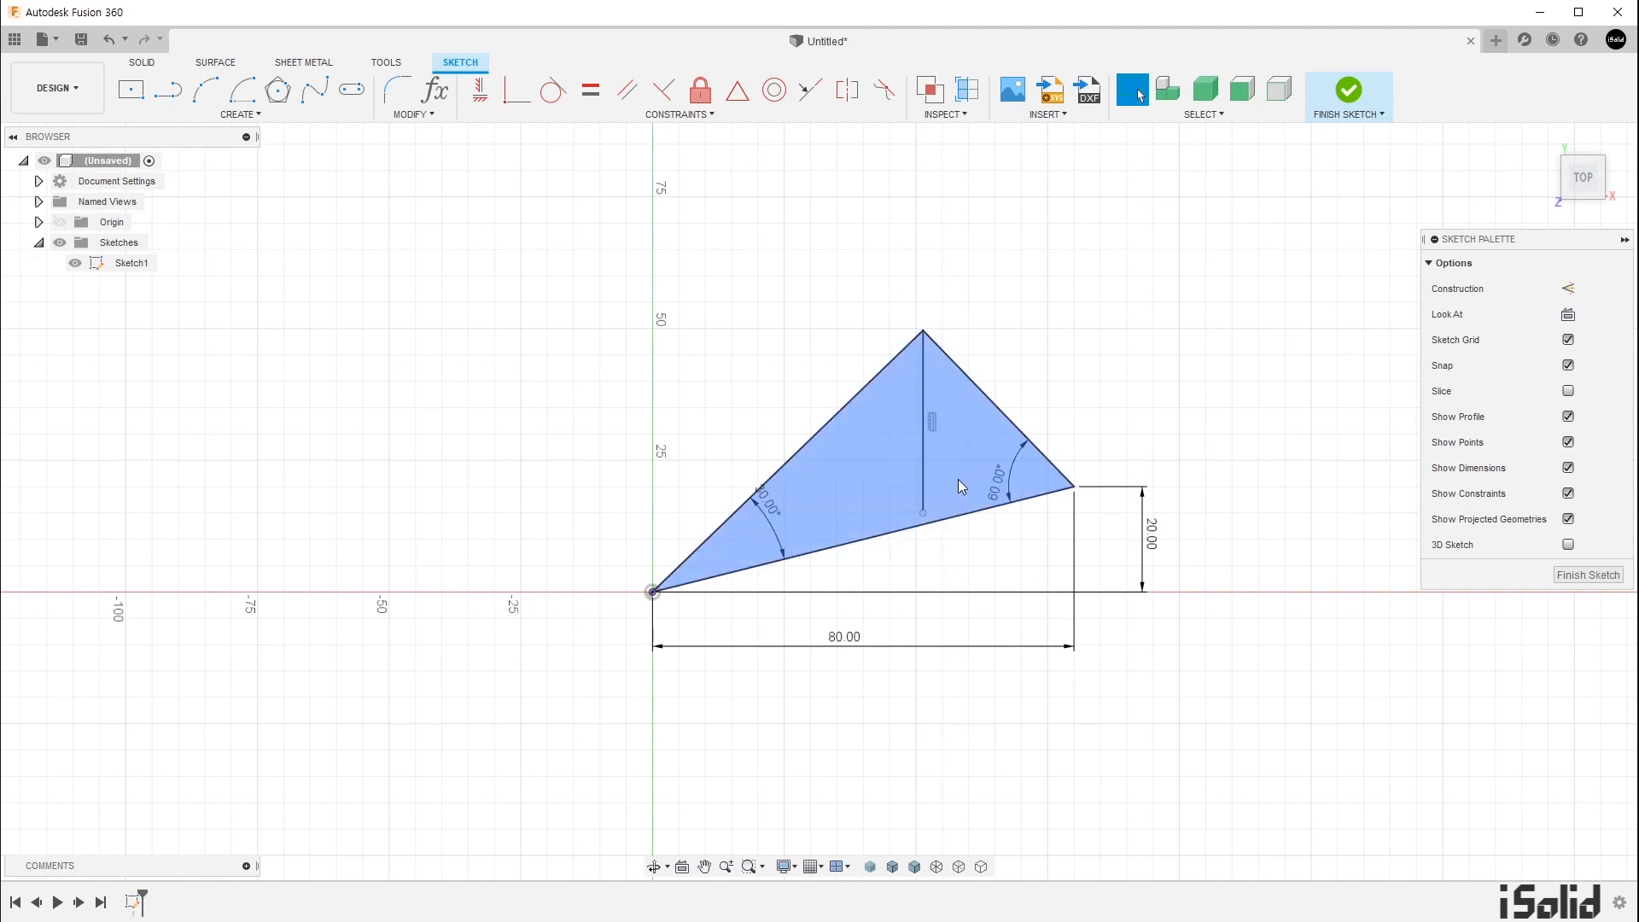
{"action": "left_click", "coordinate": [959, 481]}
{"action": "left_click", "coordinate": [984, 567]}
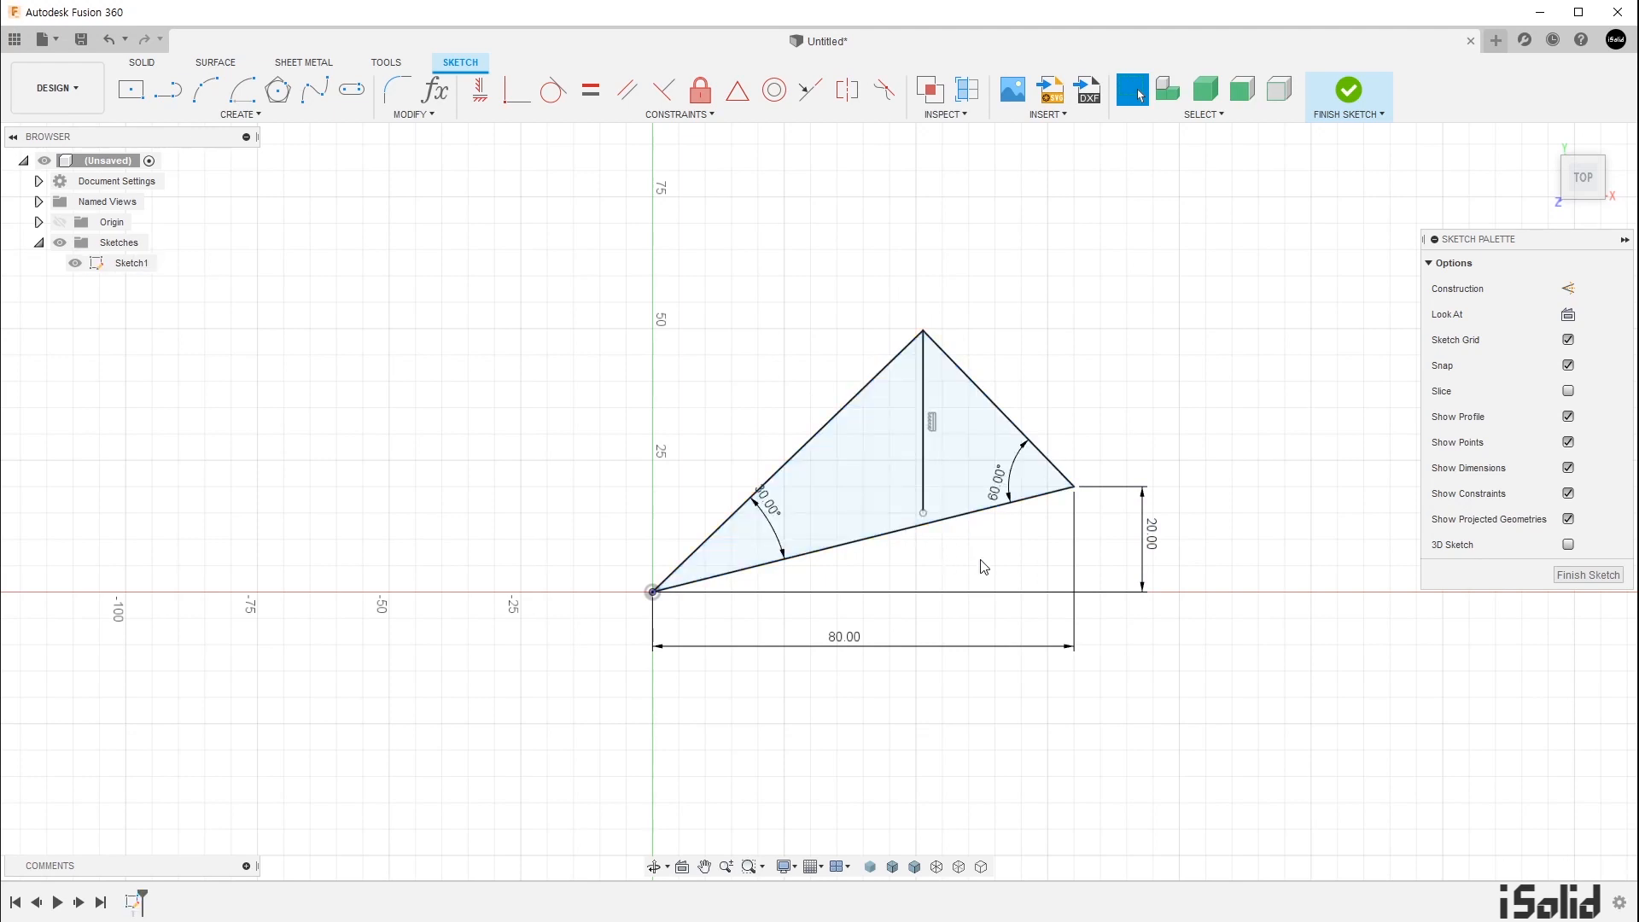